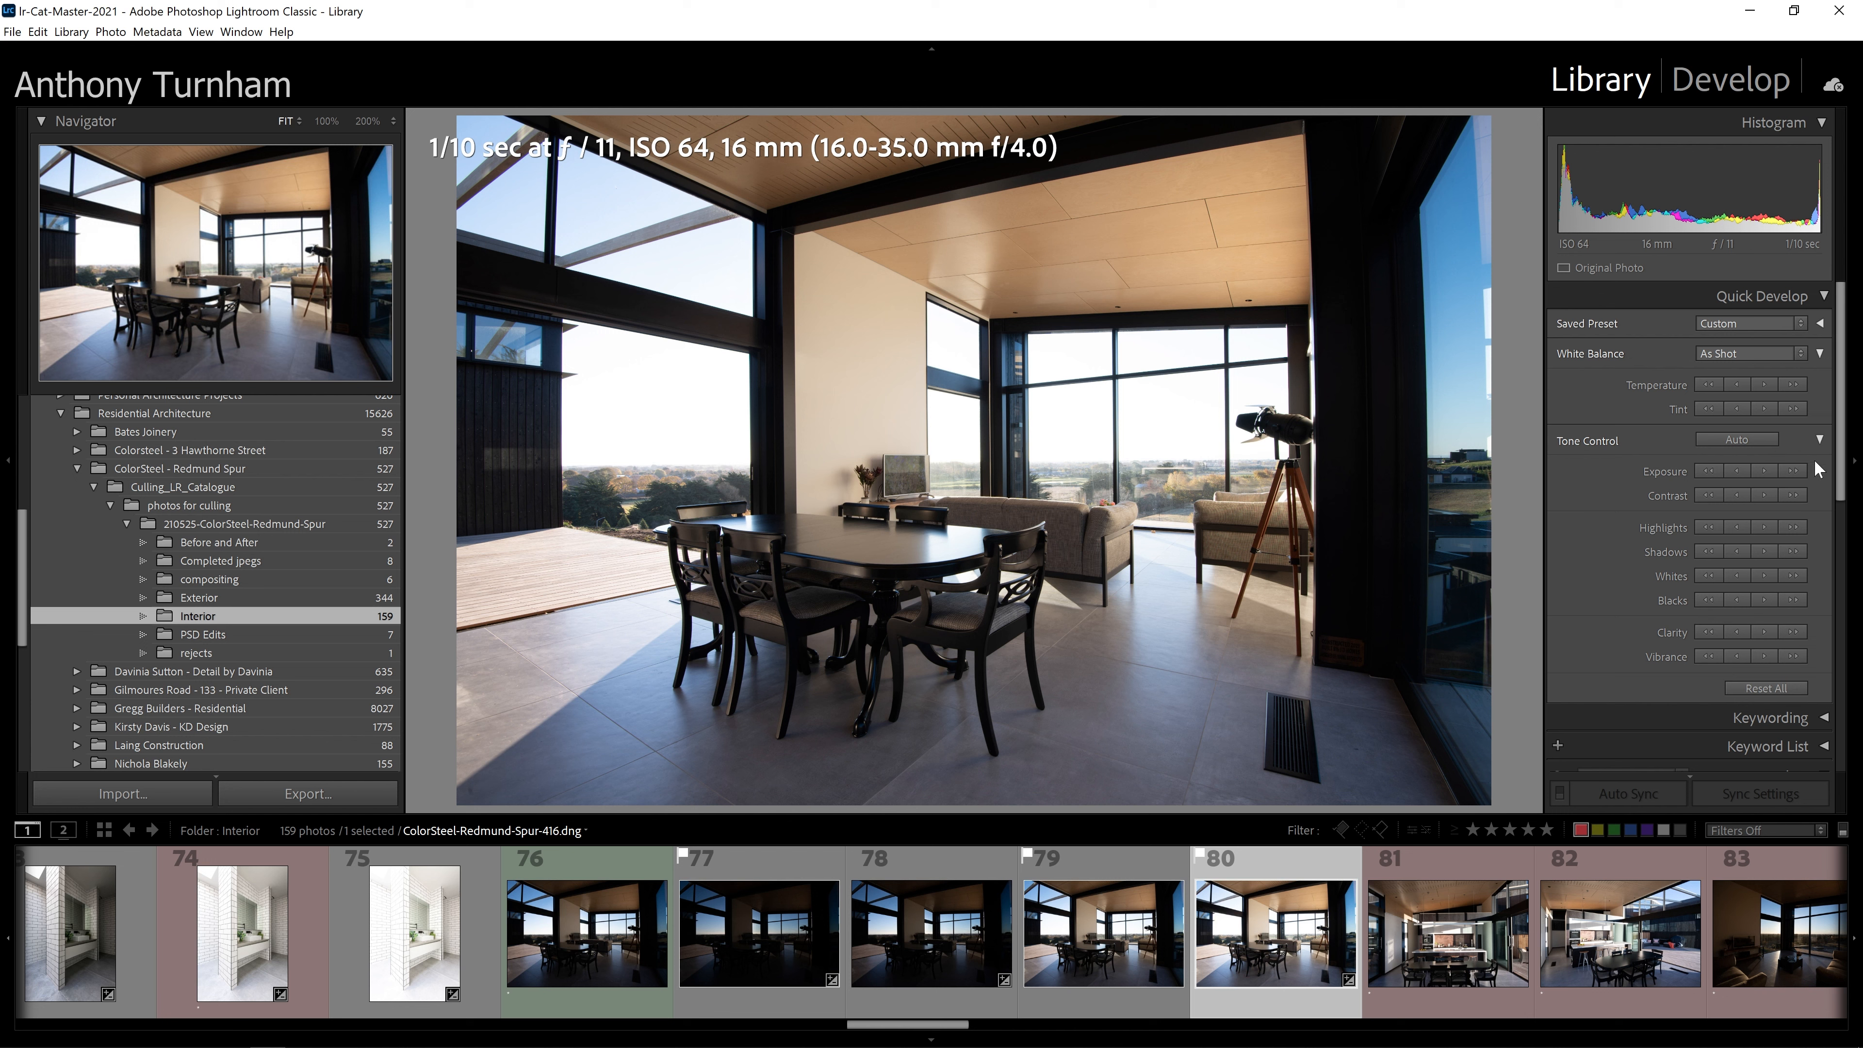
Try brightening the selected interior photo's exposure in two increments and return it to its starting level.
left_click(1792, 471)
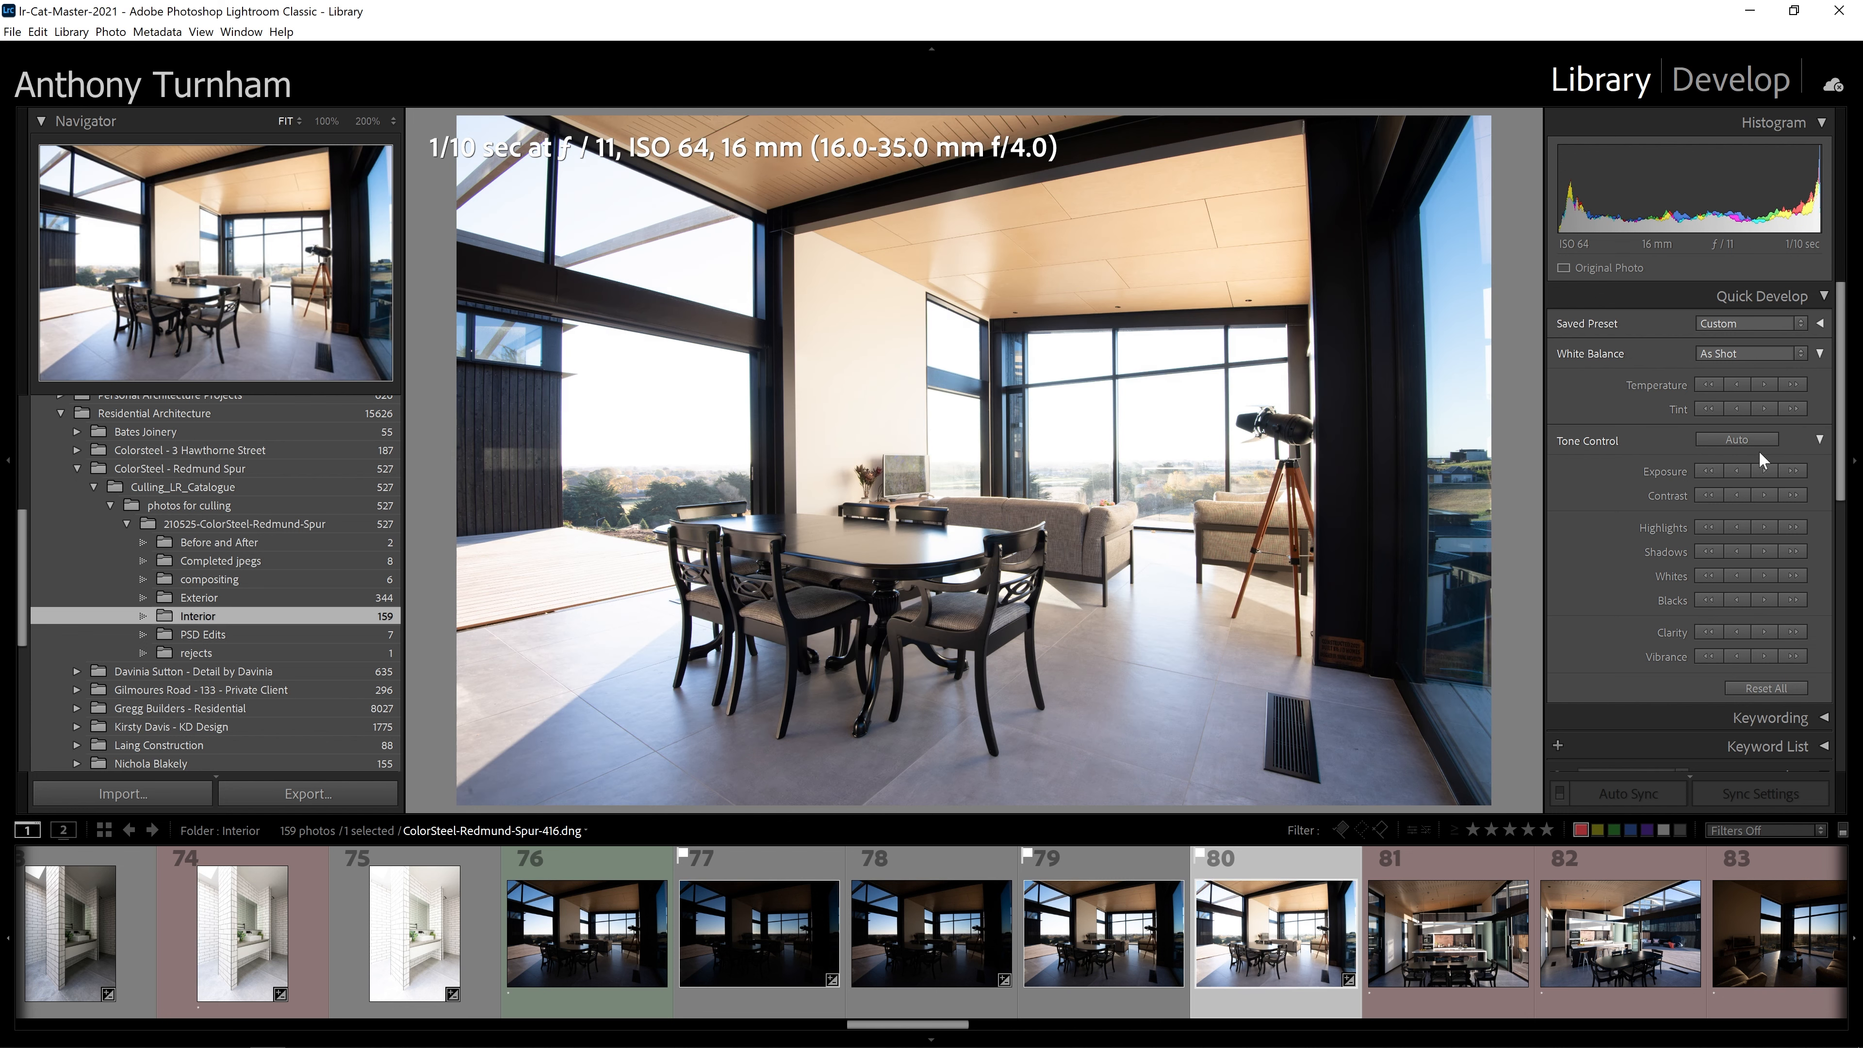
left_click(1787, 471)
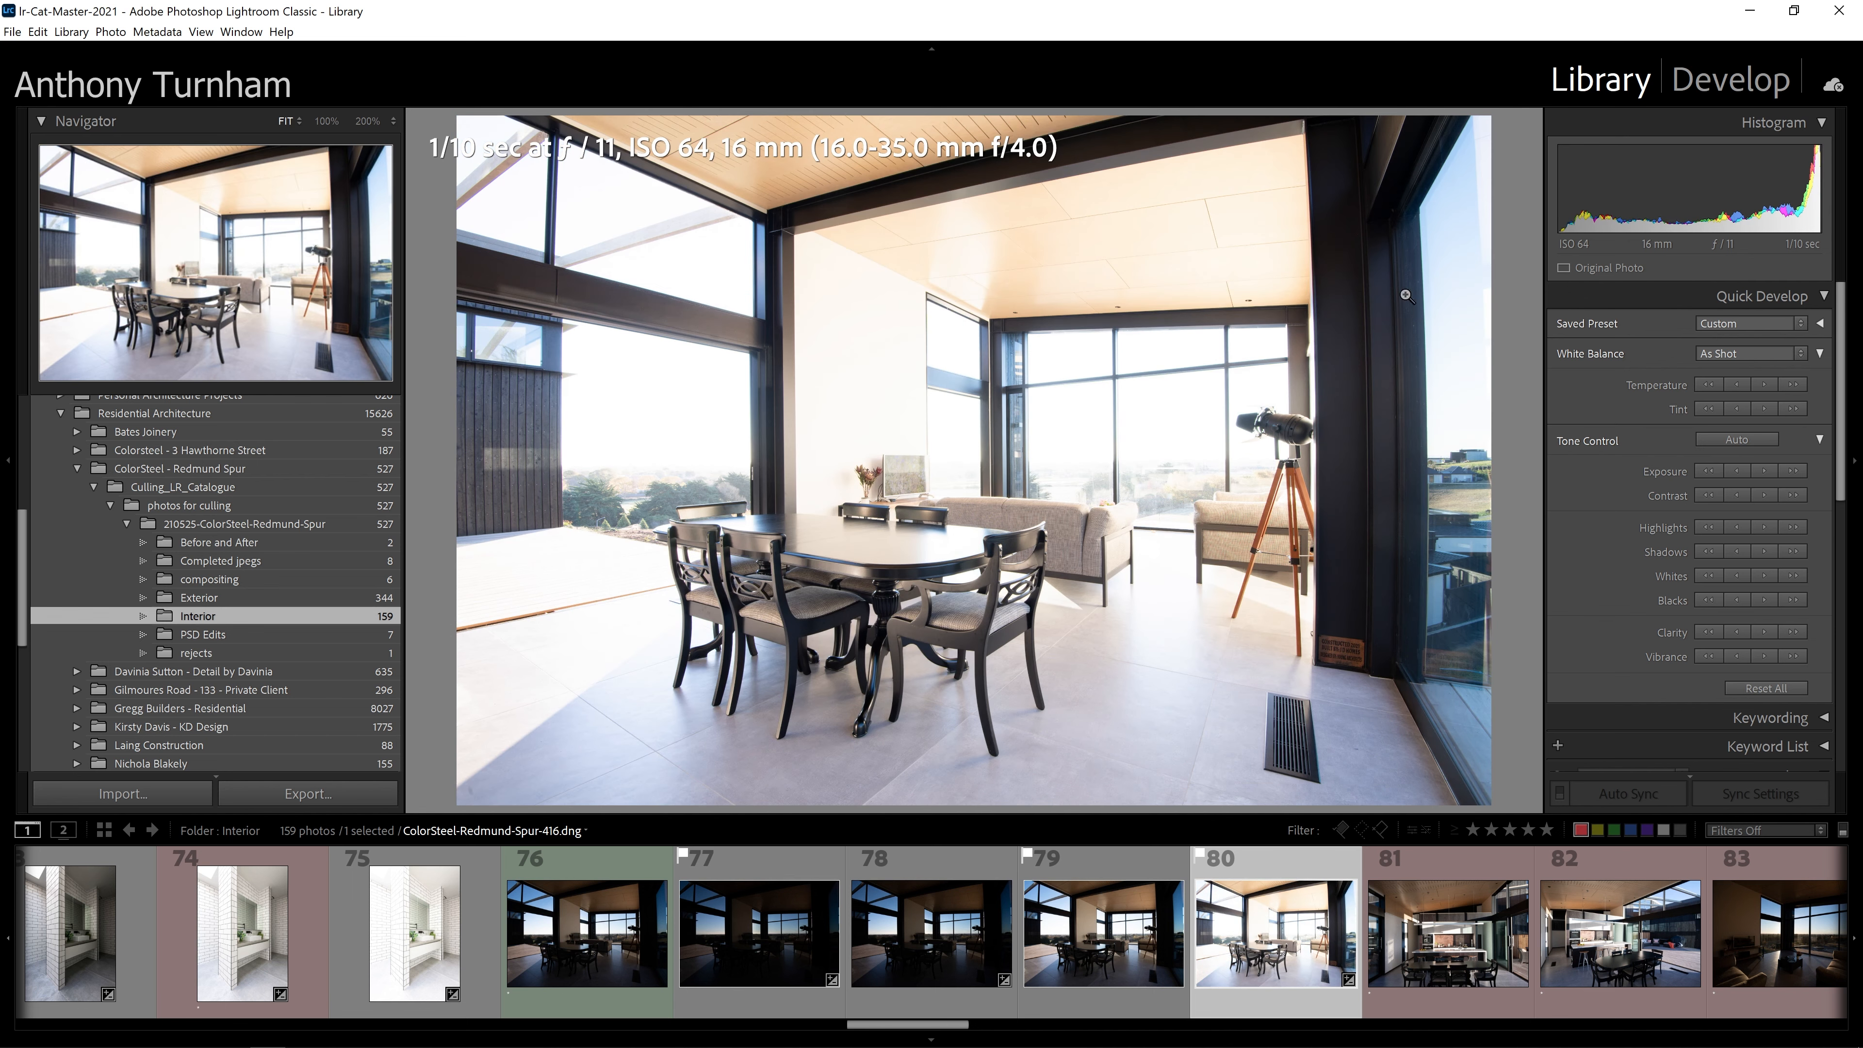
left_click(1711, 473)
left_click(1710, 474)
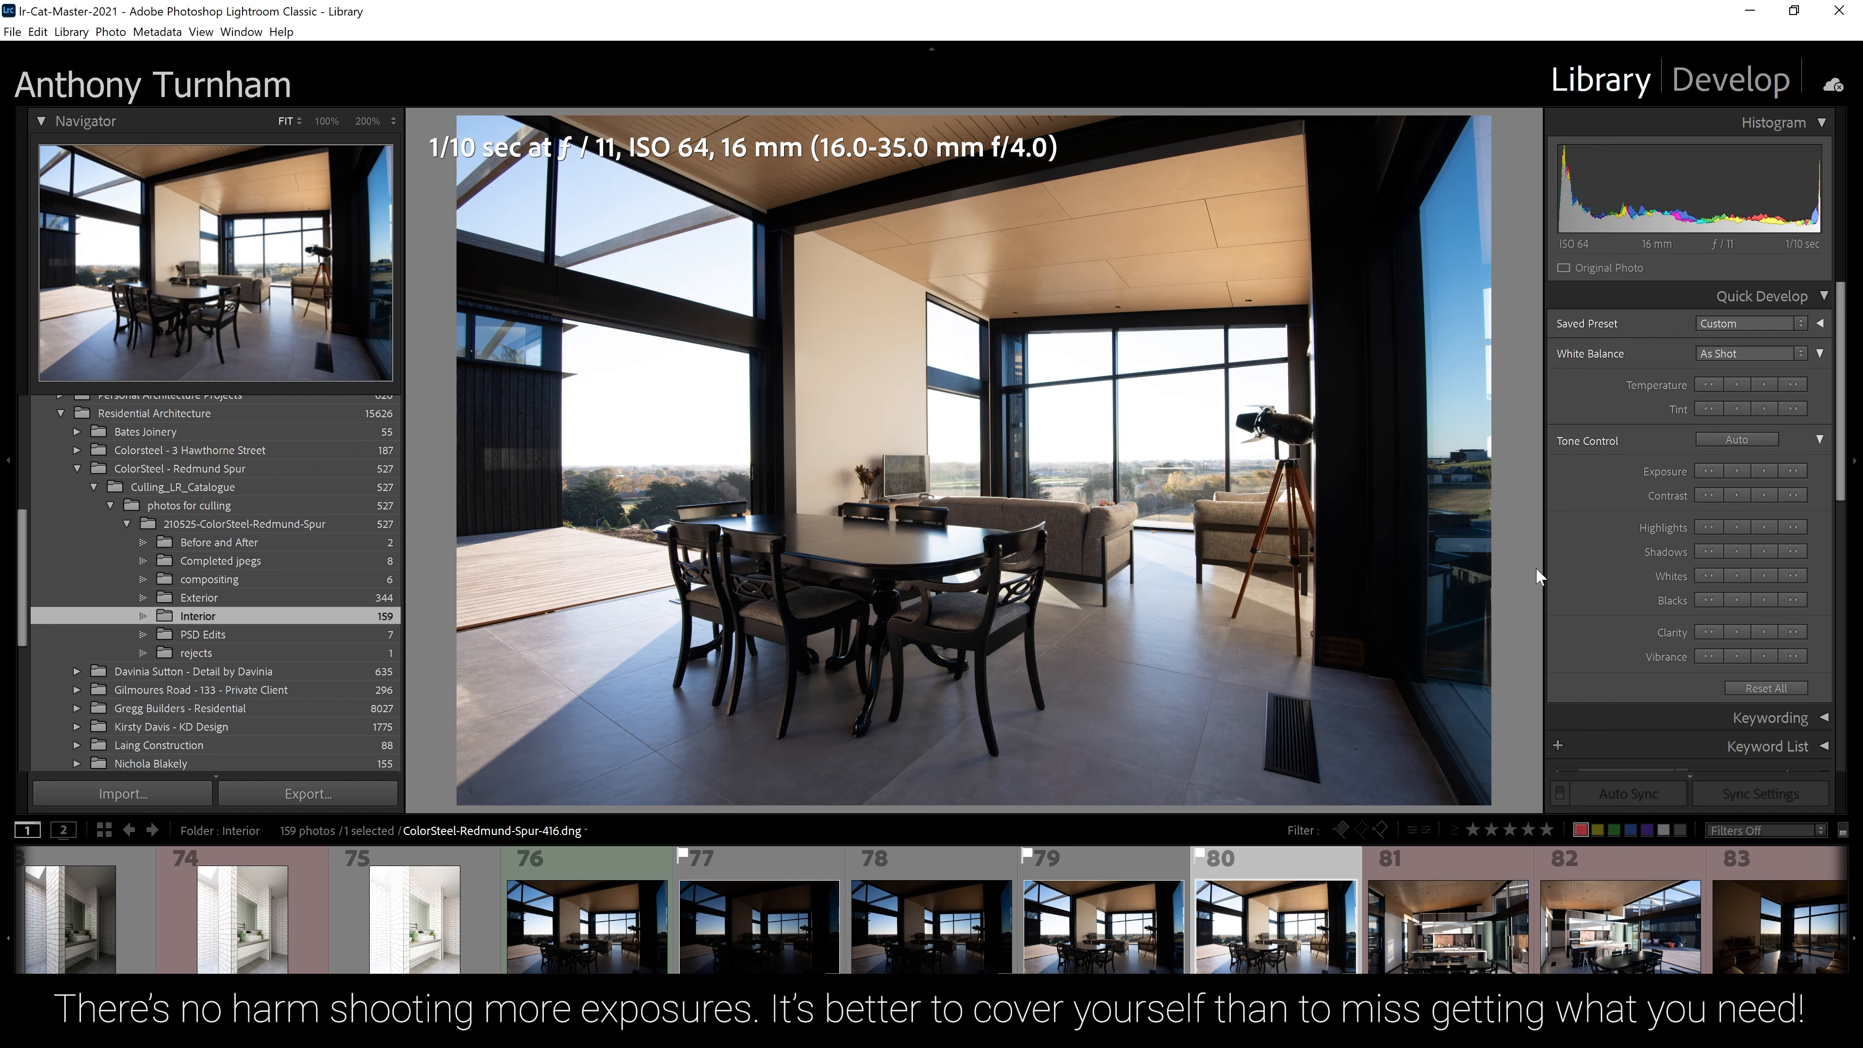
Select the five bracketed interior photos 76 to 80 and open them for developing.
left_click(605, 917)
left_click(1268, 917, "shift")
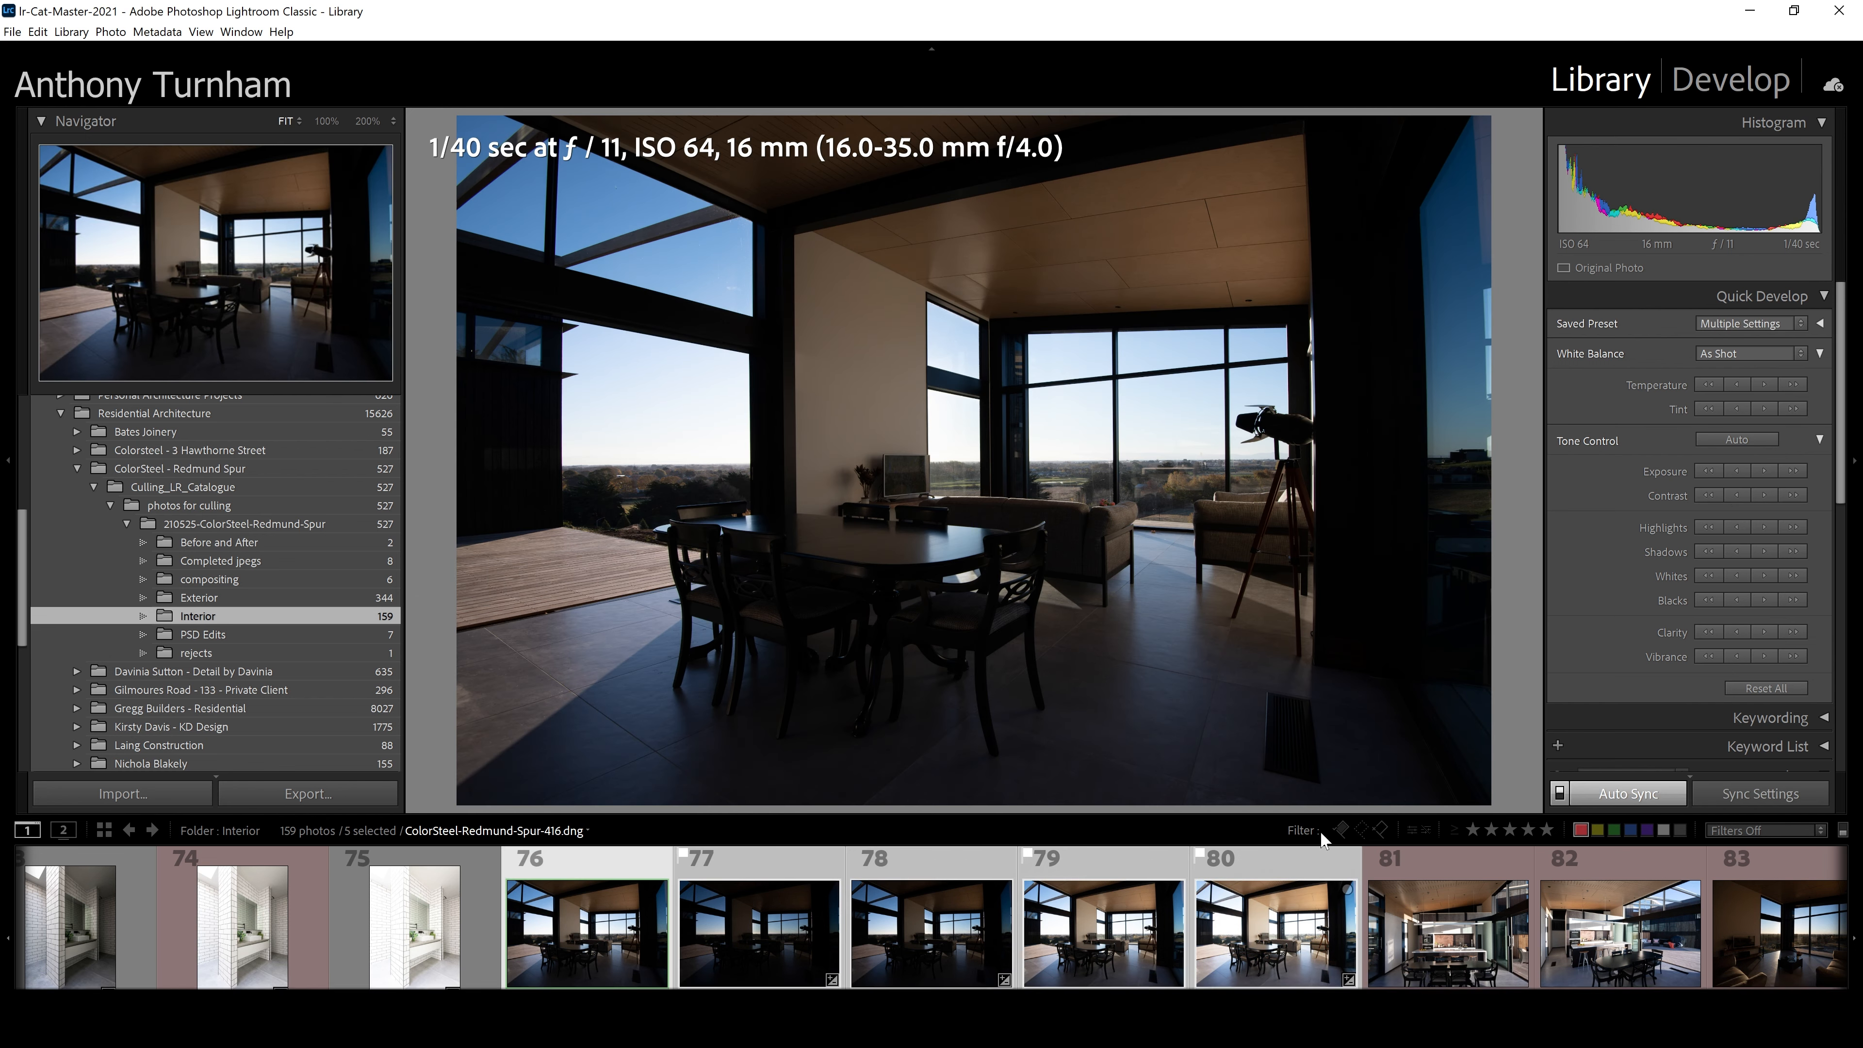
left_click(1716, 80)
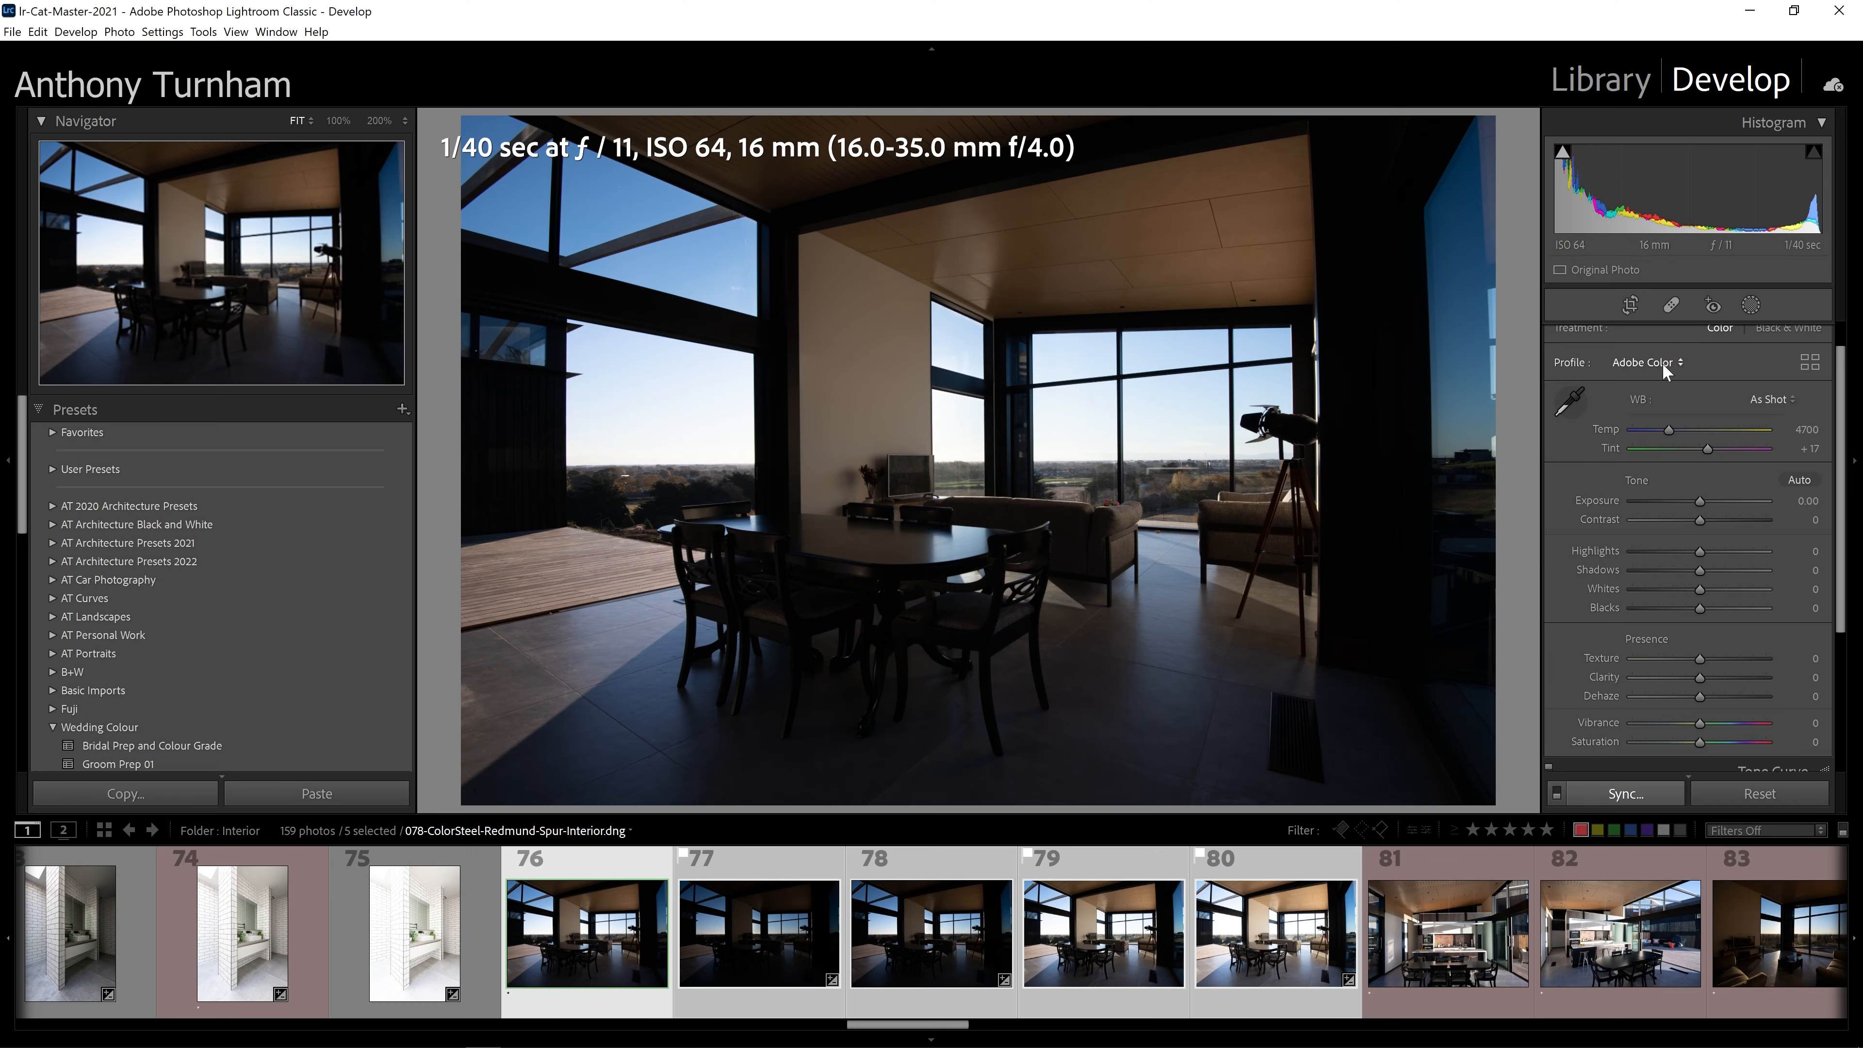
Compare the Camera Flat, Camera Neutral and Camera Standard profiles on the 1/40 sec photo and return to Camera Flat.
left_click(1662, 362)
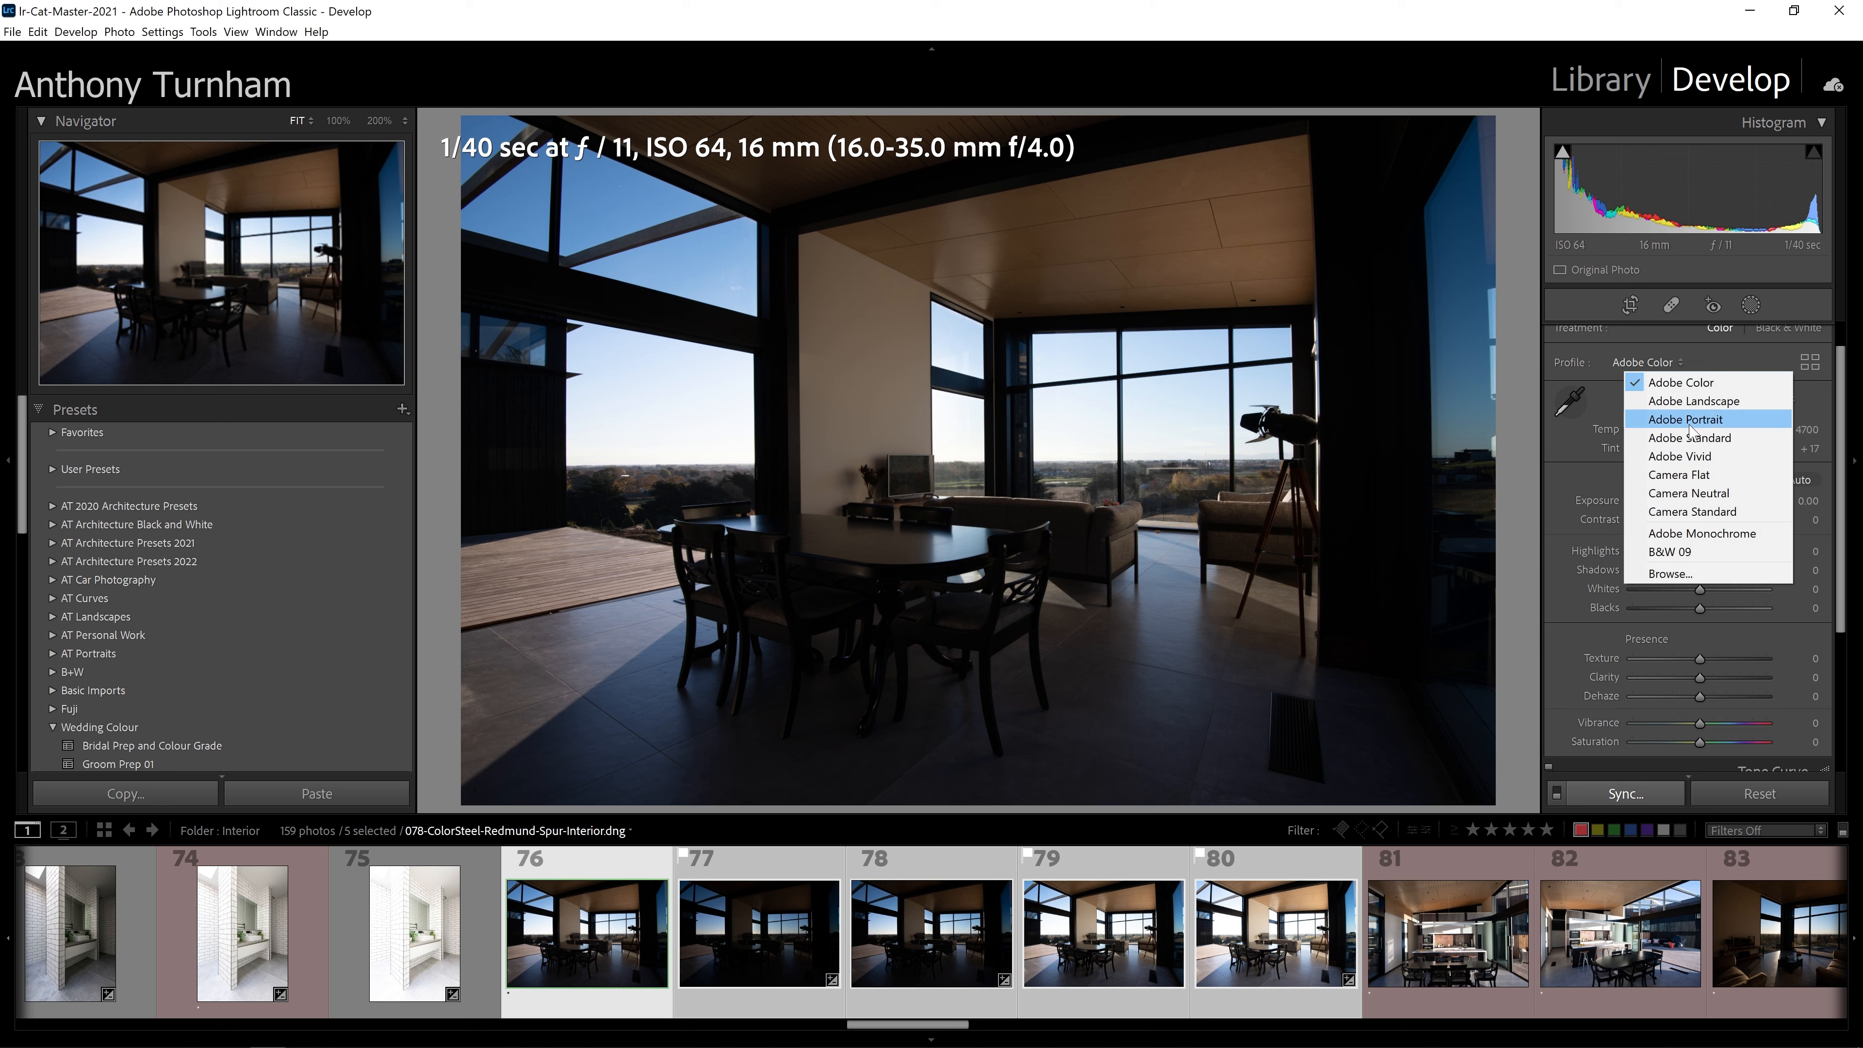
left_click(1715, 472)
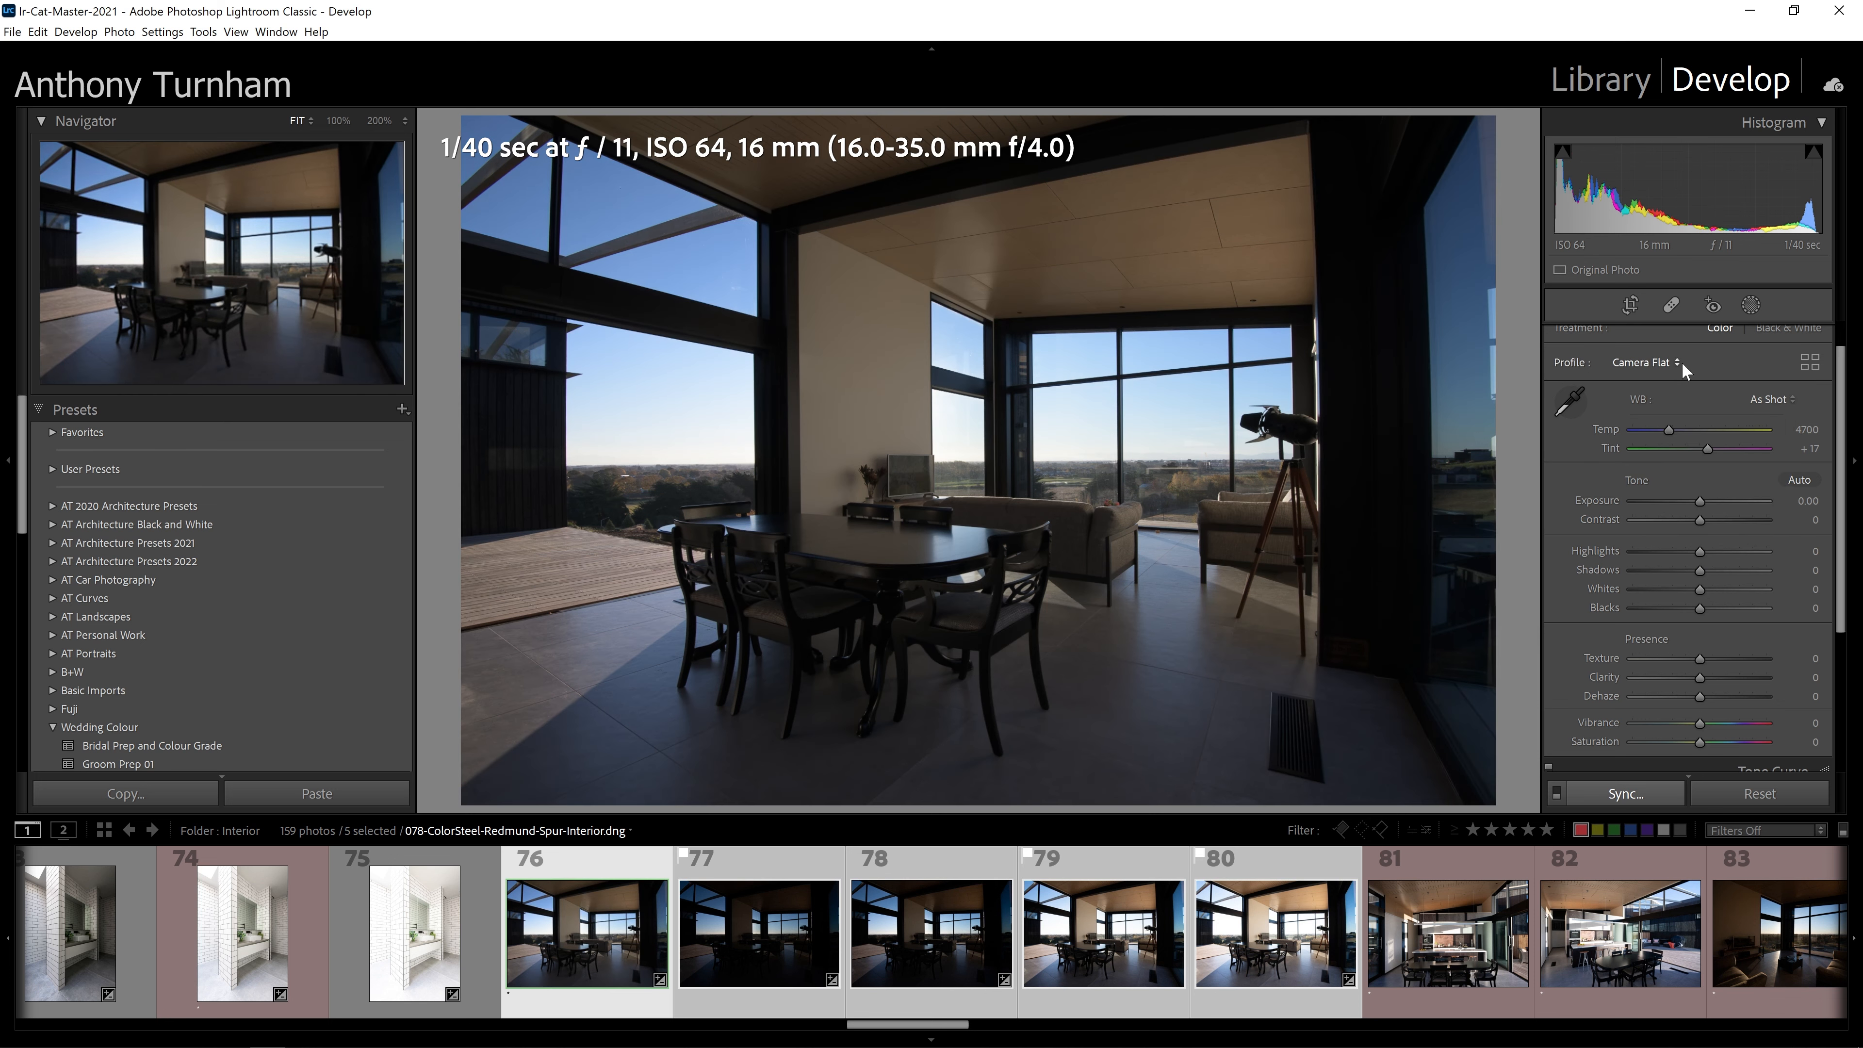
left_click(1663, 364)
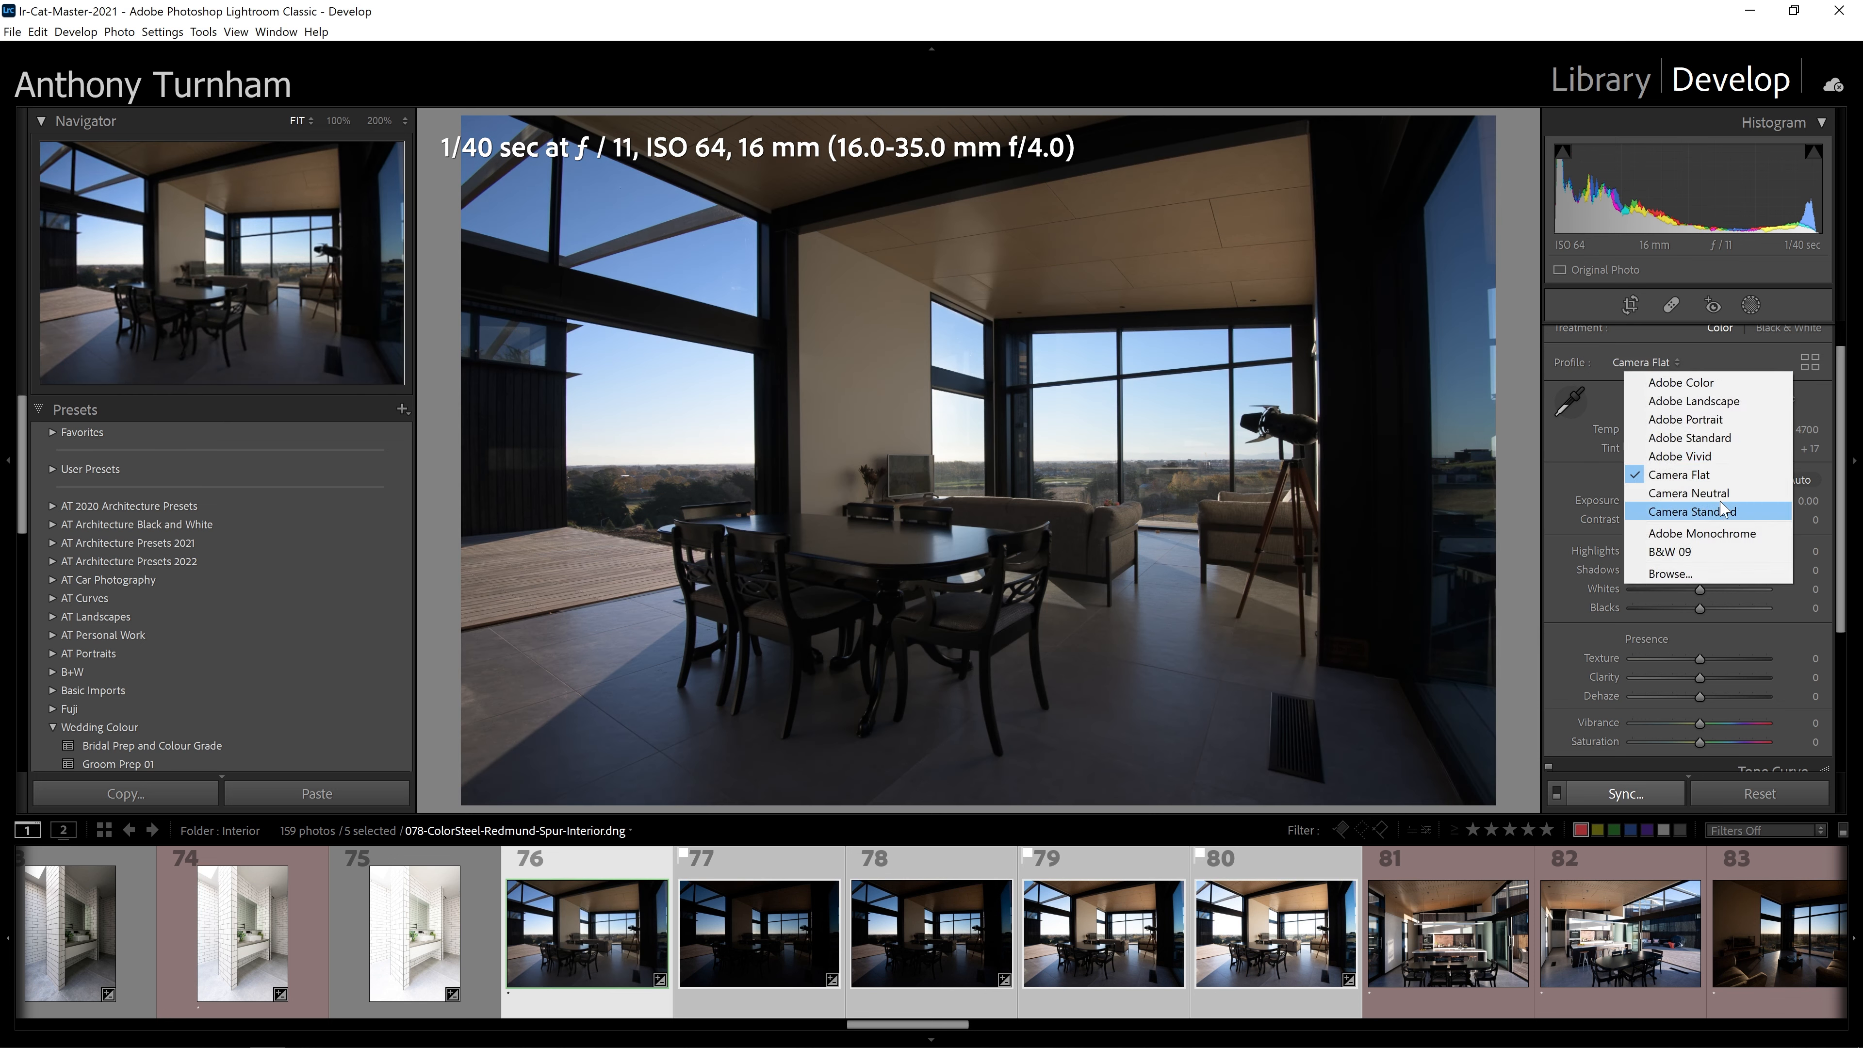
left_click(1687, 512)
left_click(1672, 365)
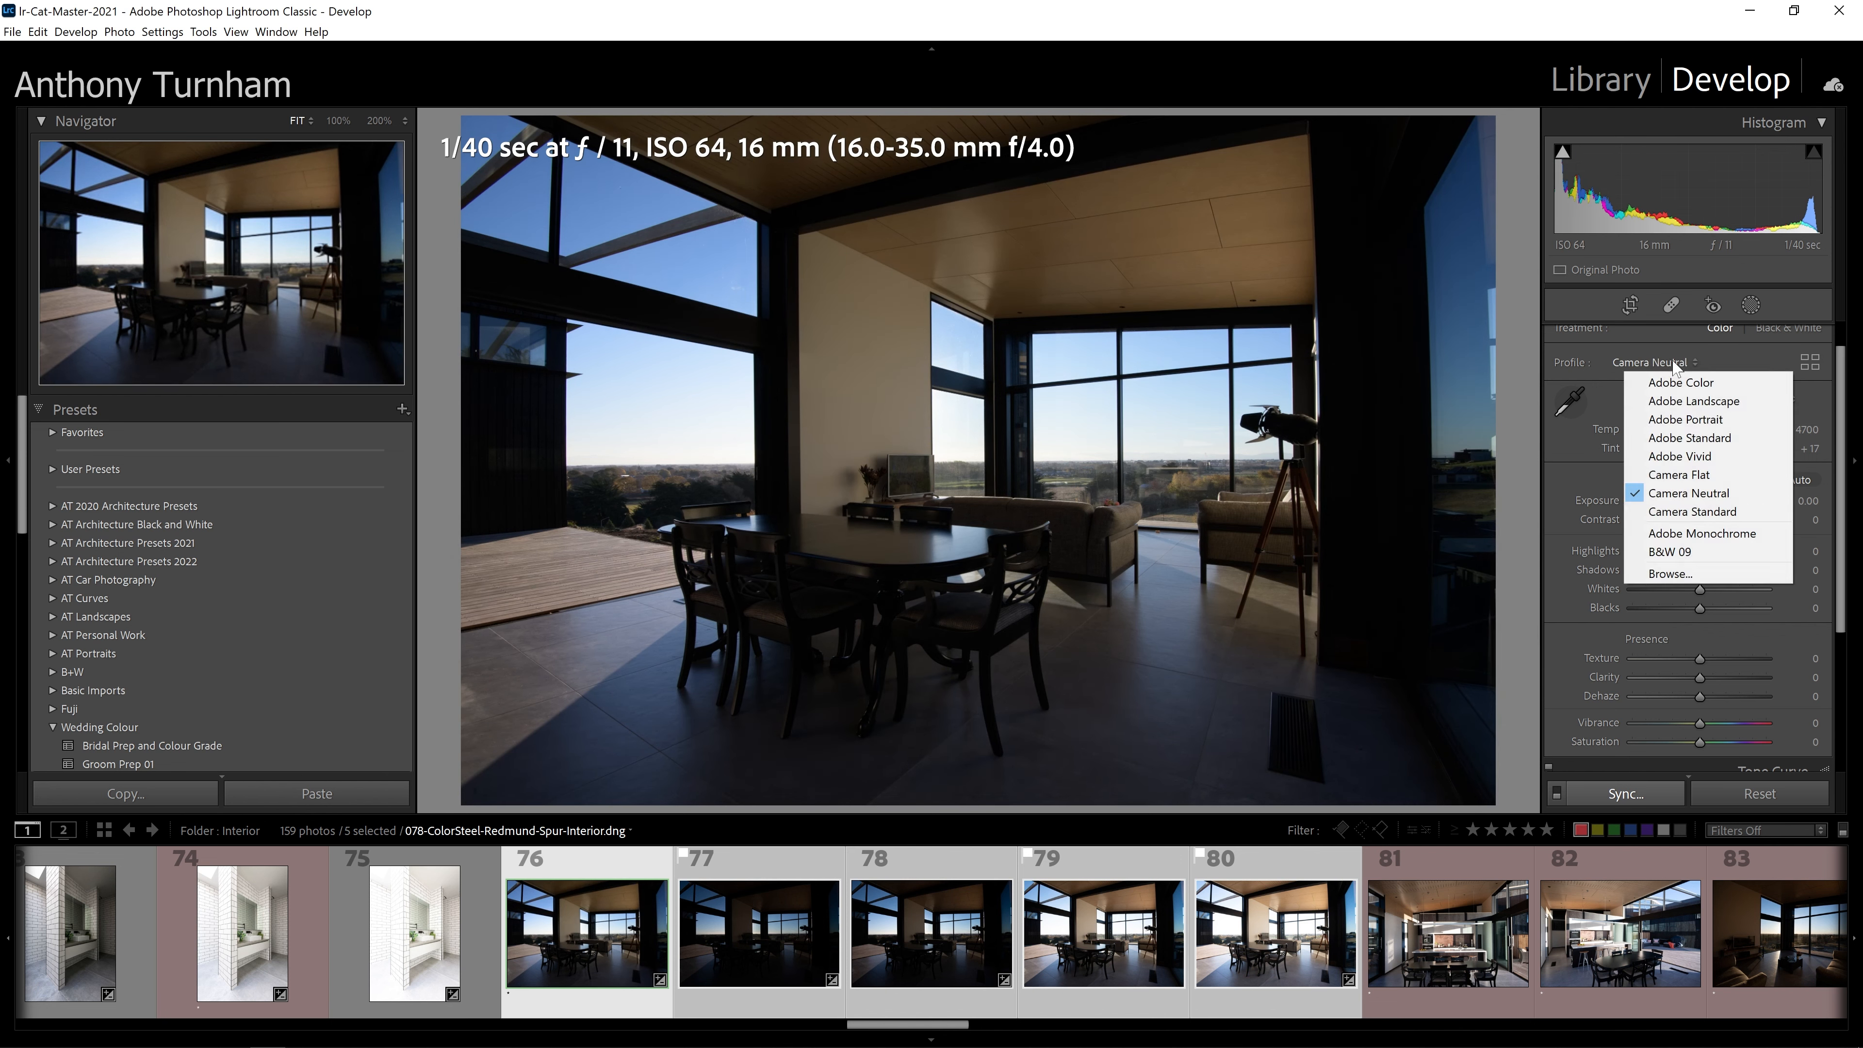
left_click(1716, 510)
left_click(1688, 359)
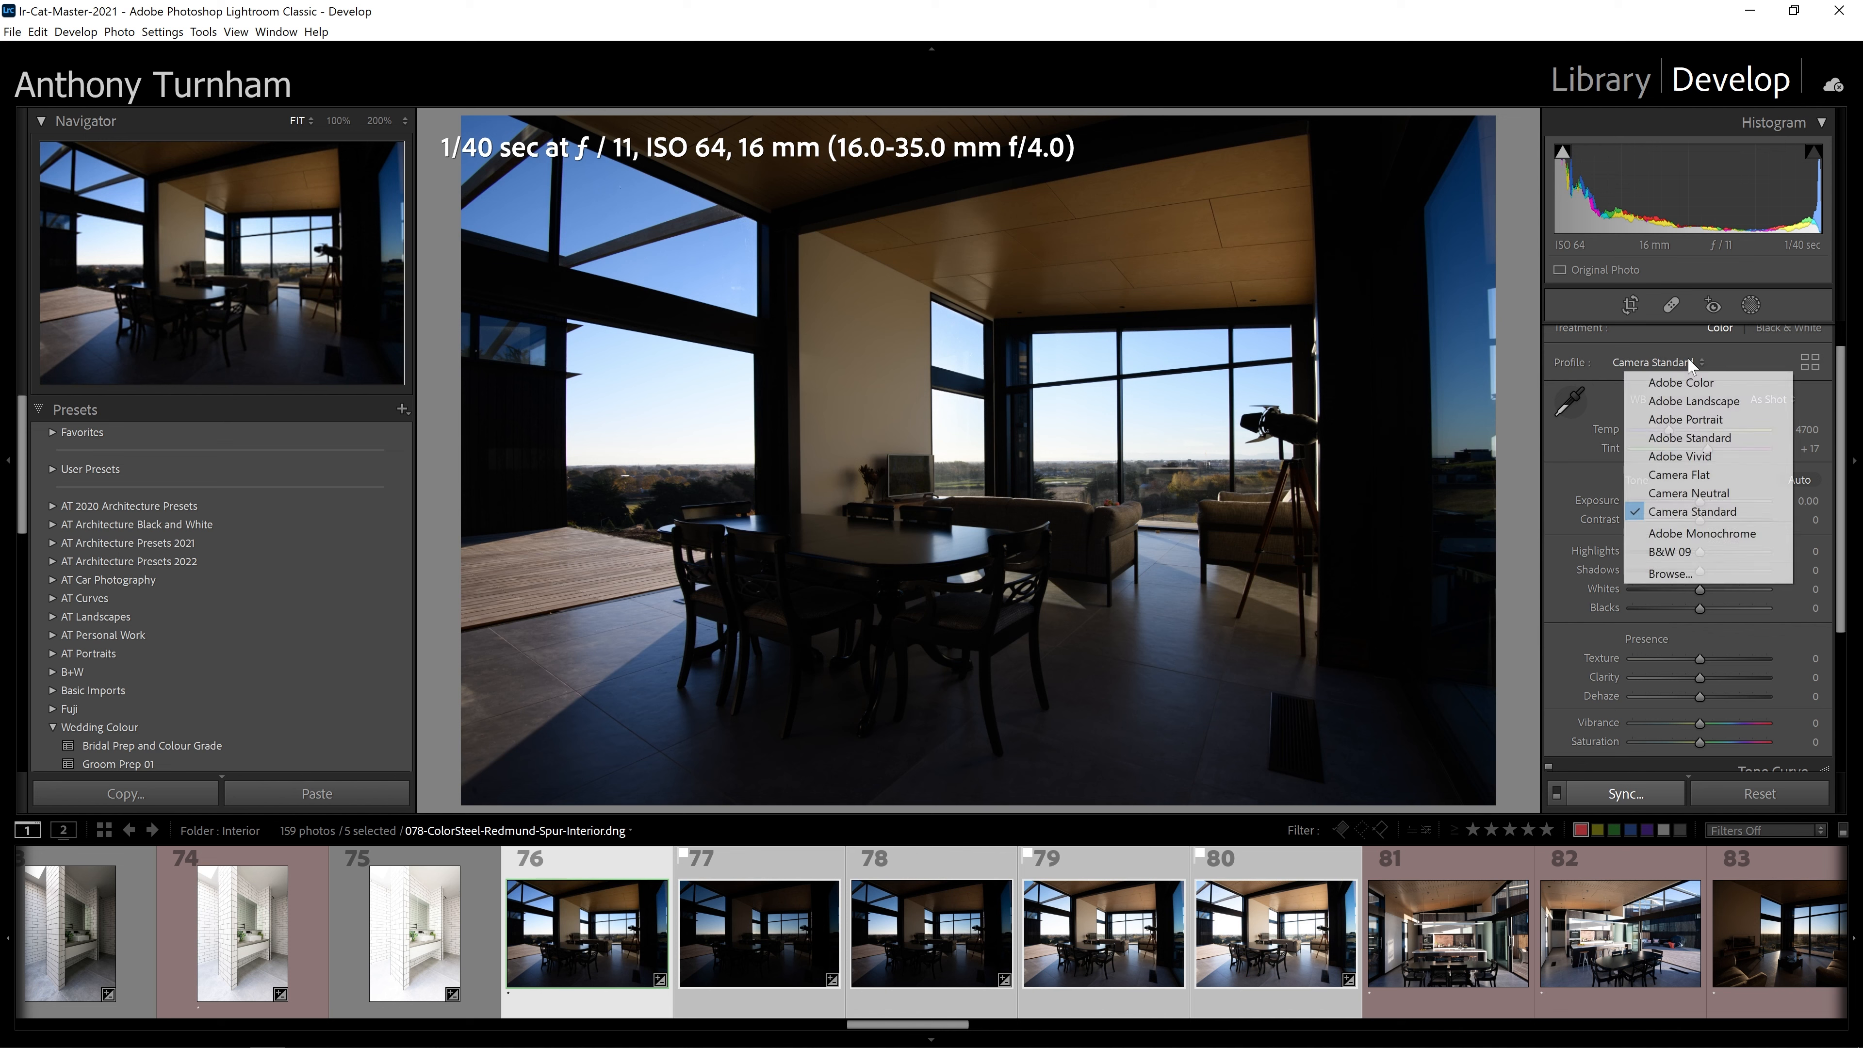
left_click(1687, 476)
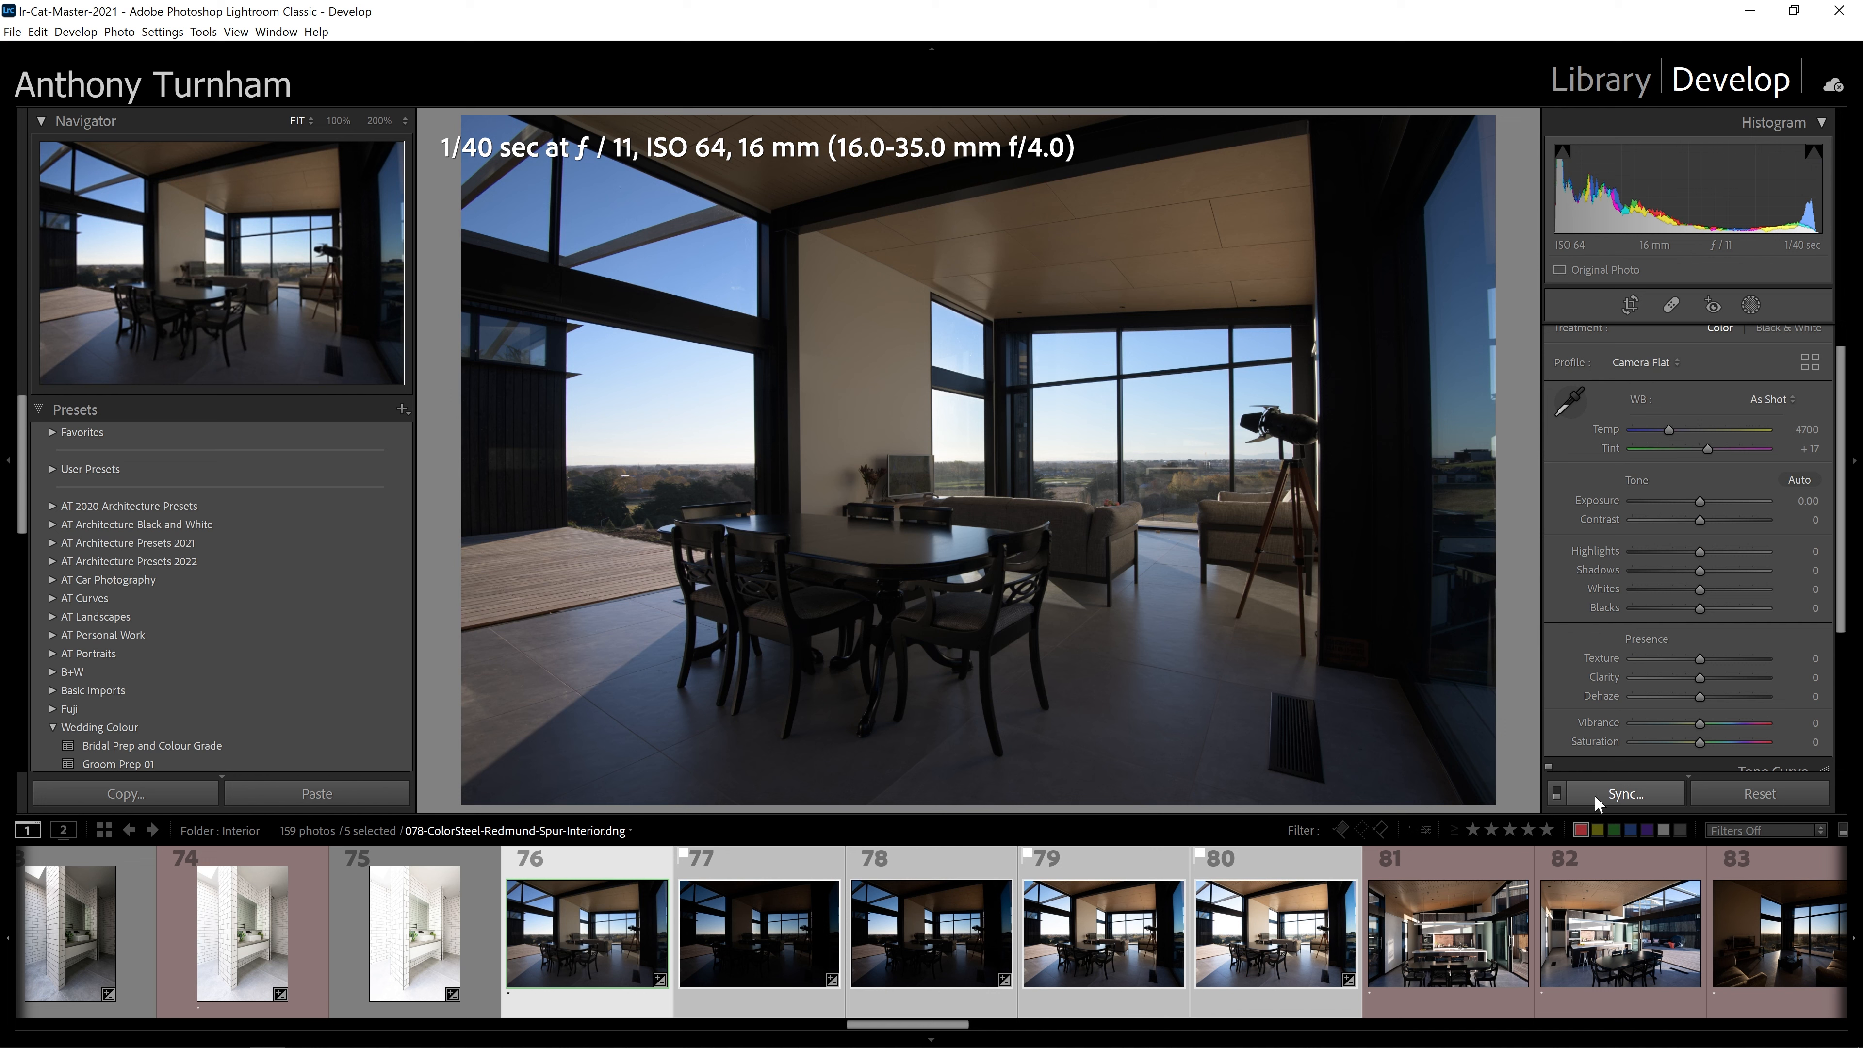
Turn on Auto Sync, try the Adobe Landscape and Camera Neutral profiles, and apply Camera Flat to all five selected photos.
left_click(1562, 793)
left_click(1639, 363)
left_click(1656, 401)
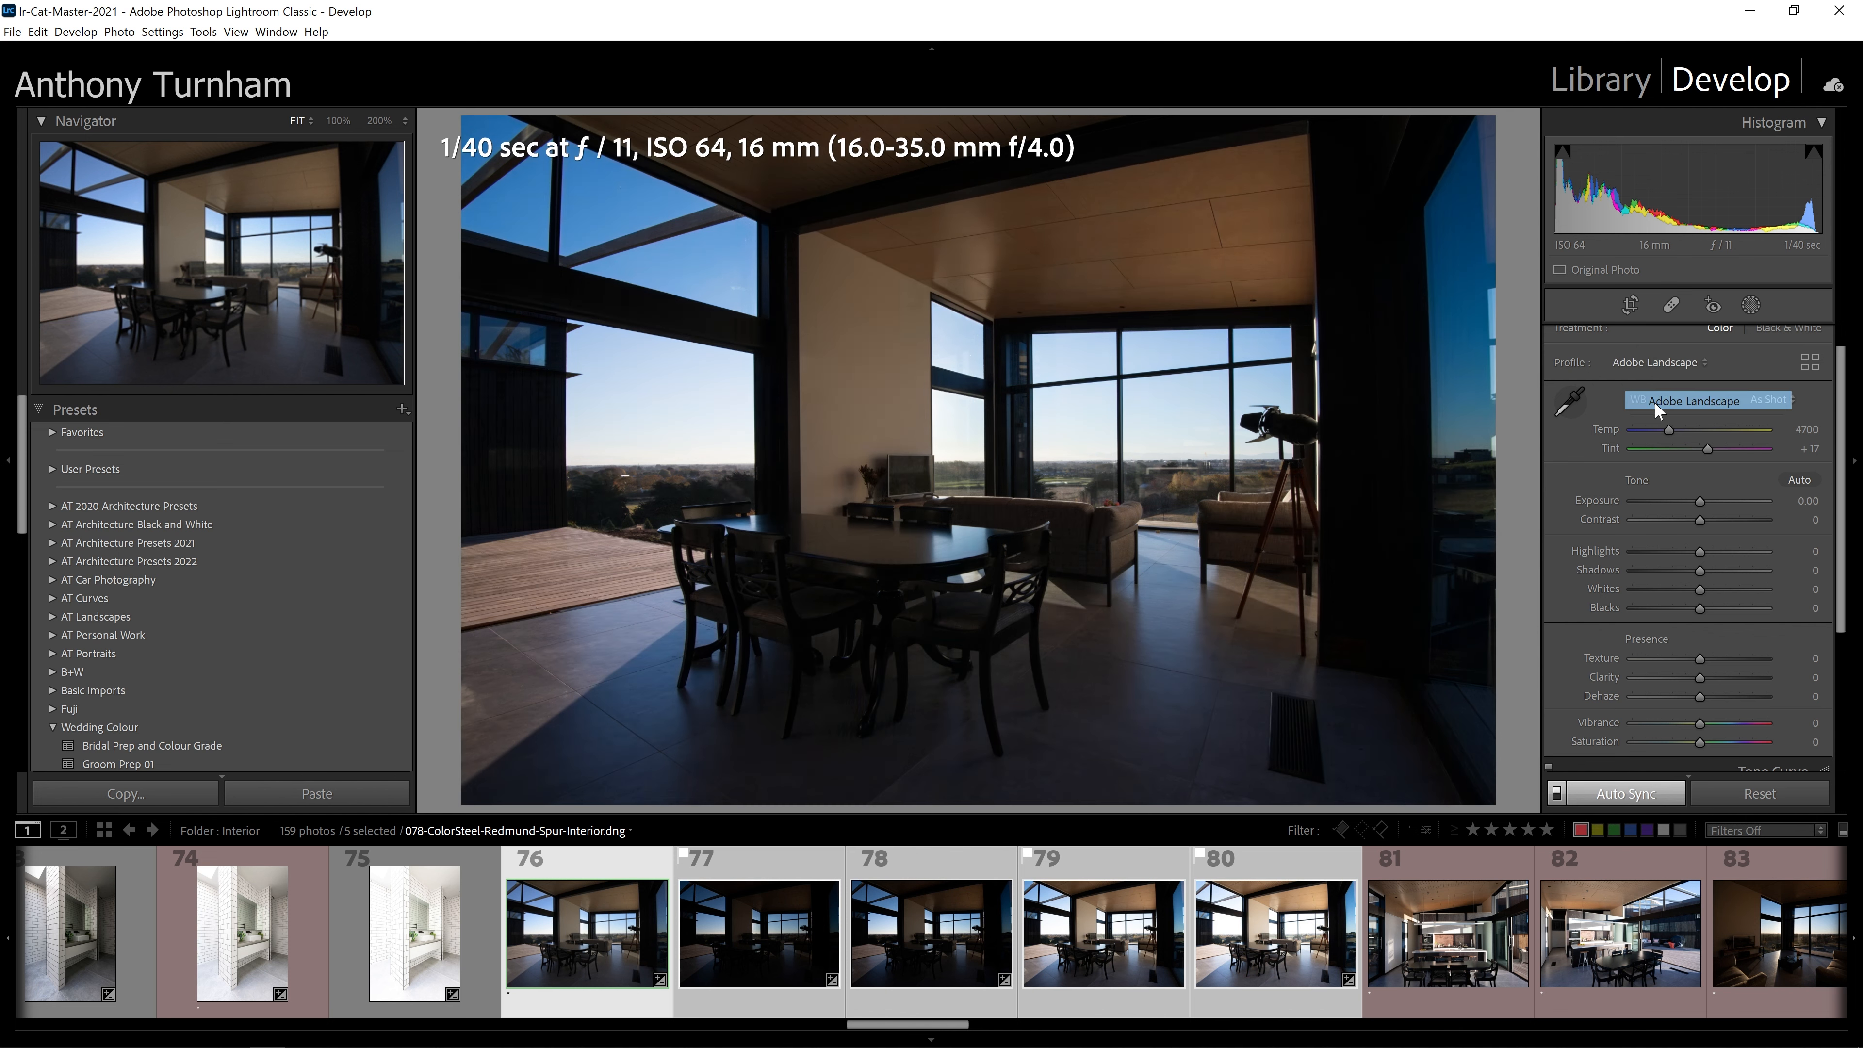
left_click(1662, 362)
left_click(1690, 499)
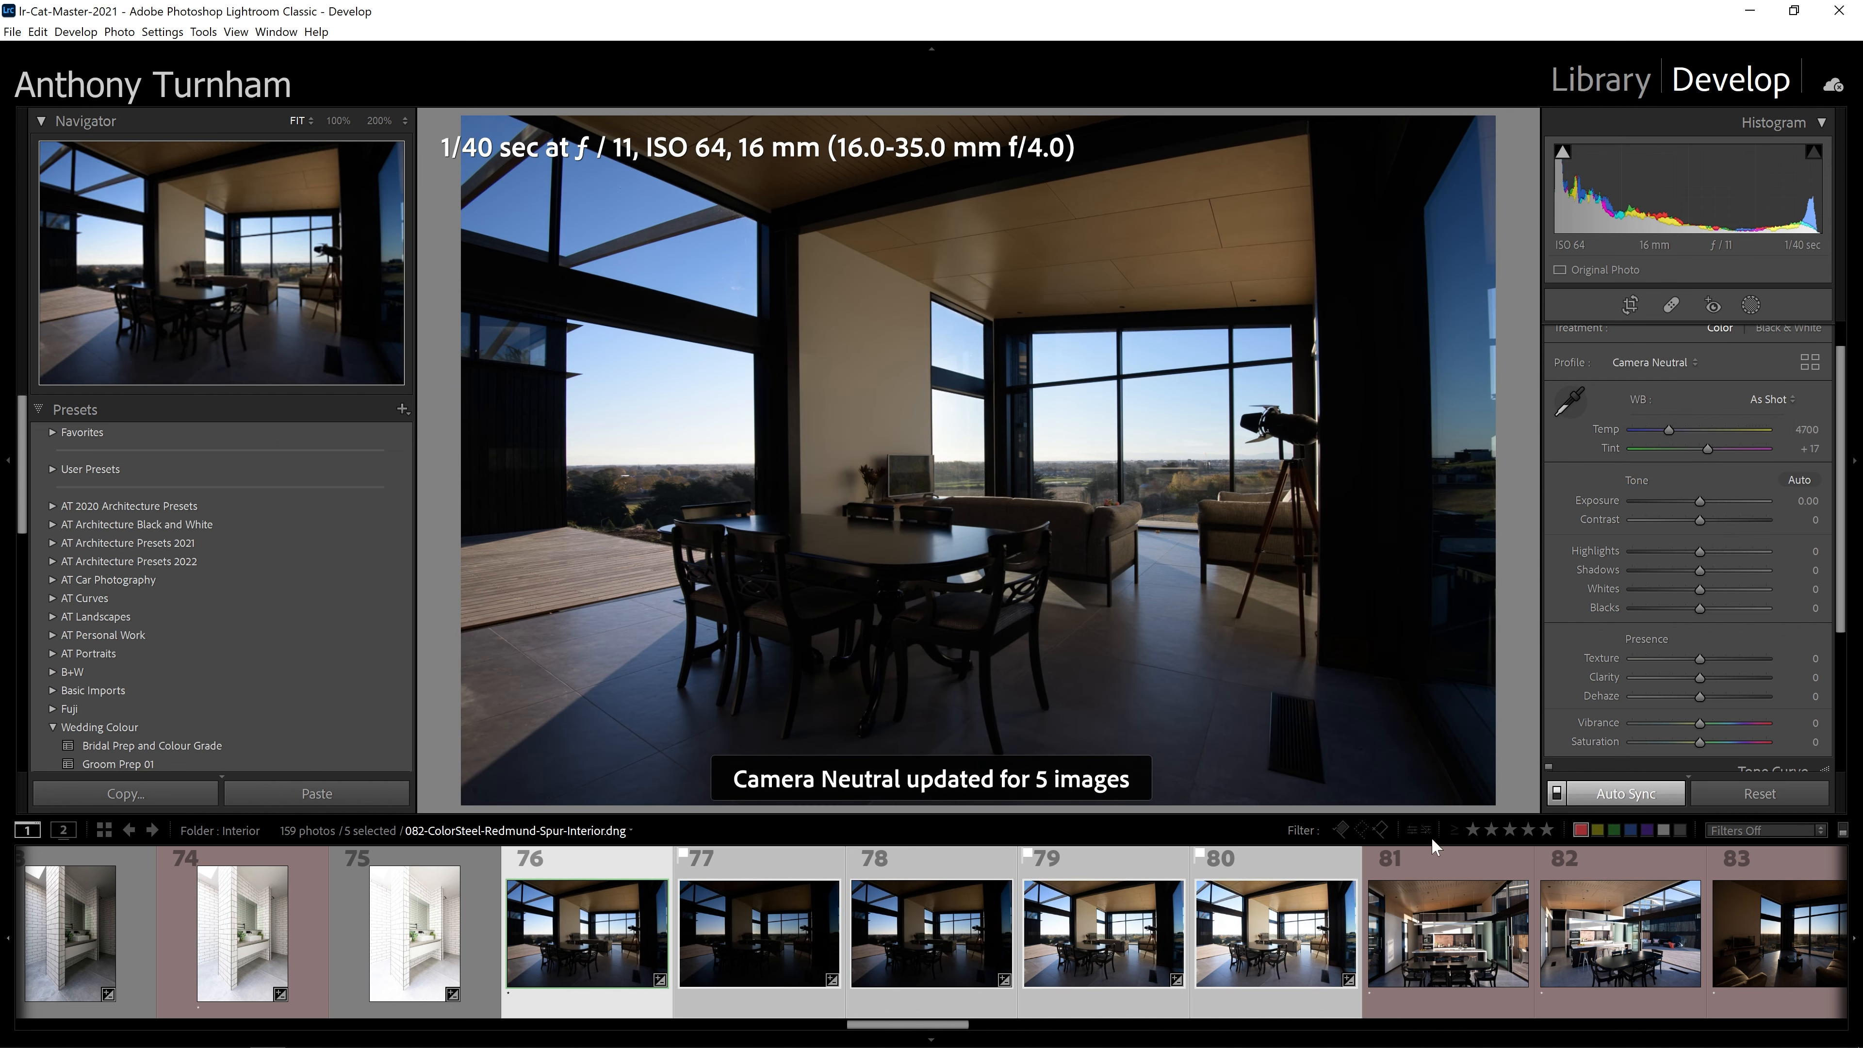
left_click(1659, 363)
left_click(1675, 459)
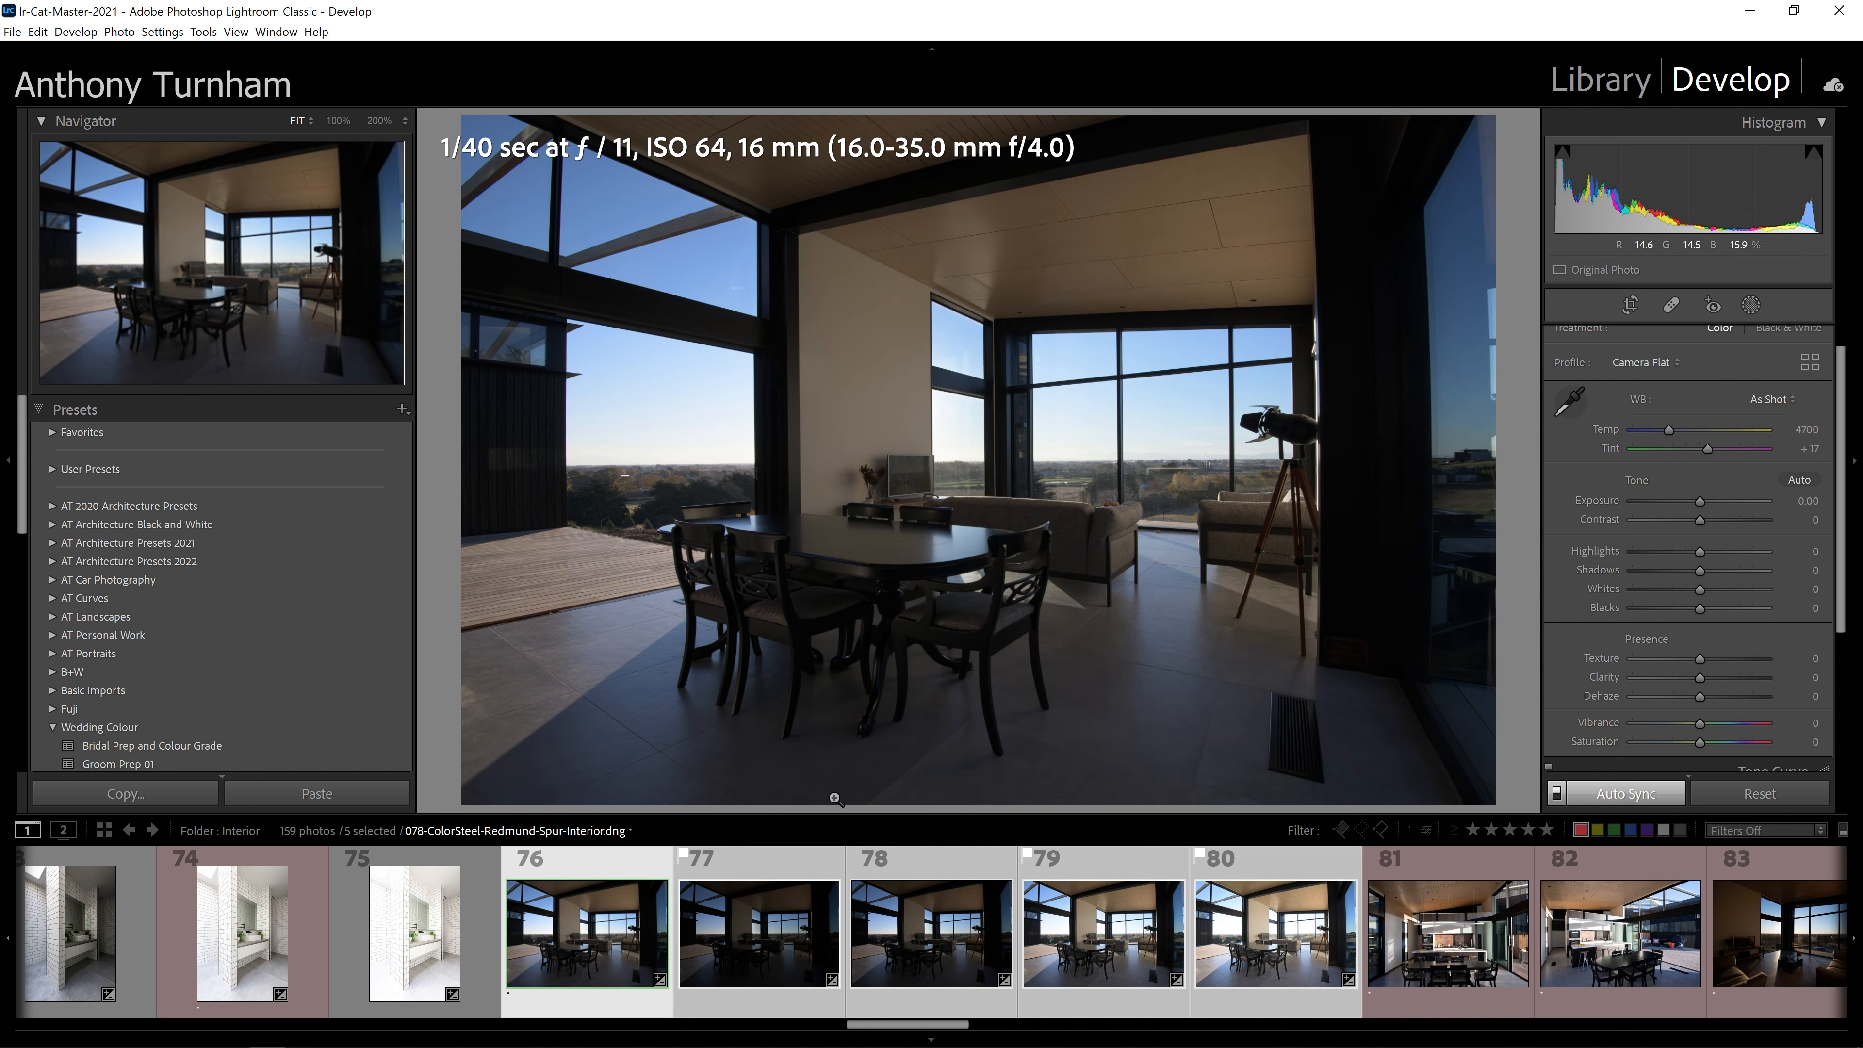
Set the white balance of the five bracketed photos to temperature 4600 and tint +16.
left_click(1207, 947)
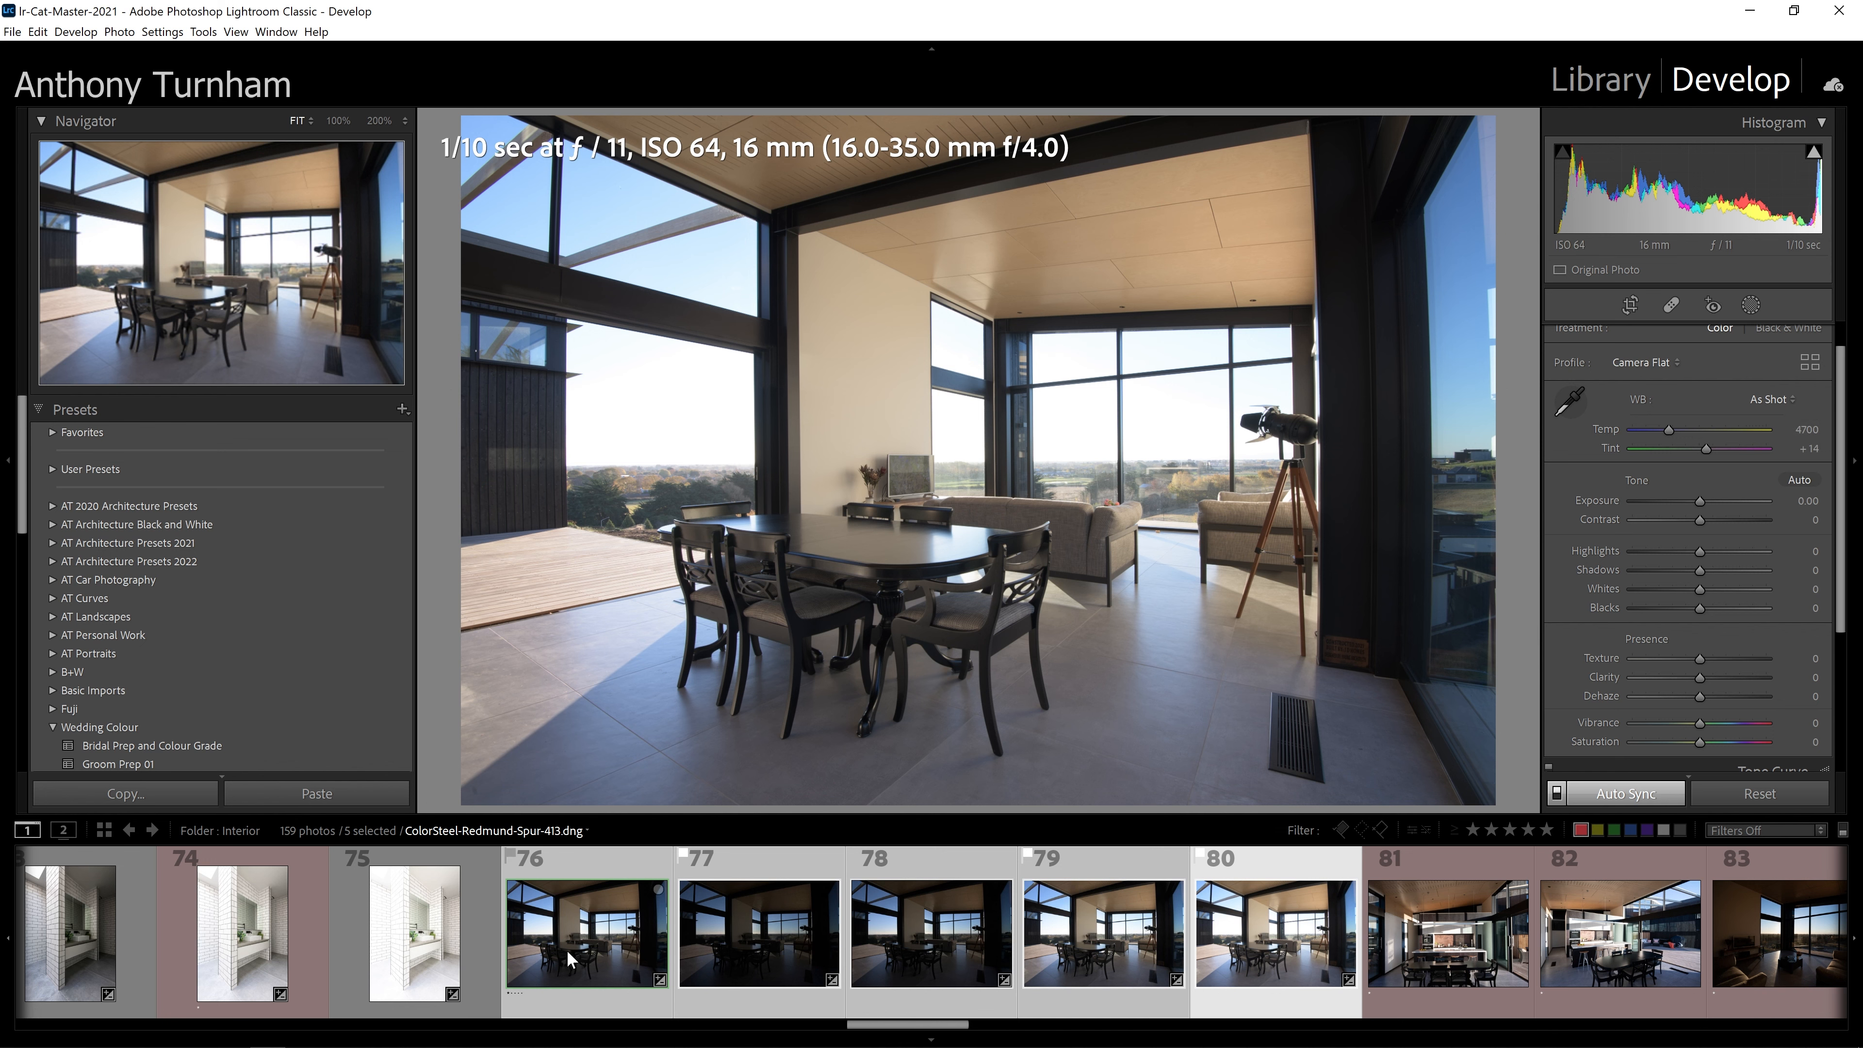
left_click(575, 958)
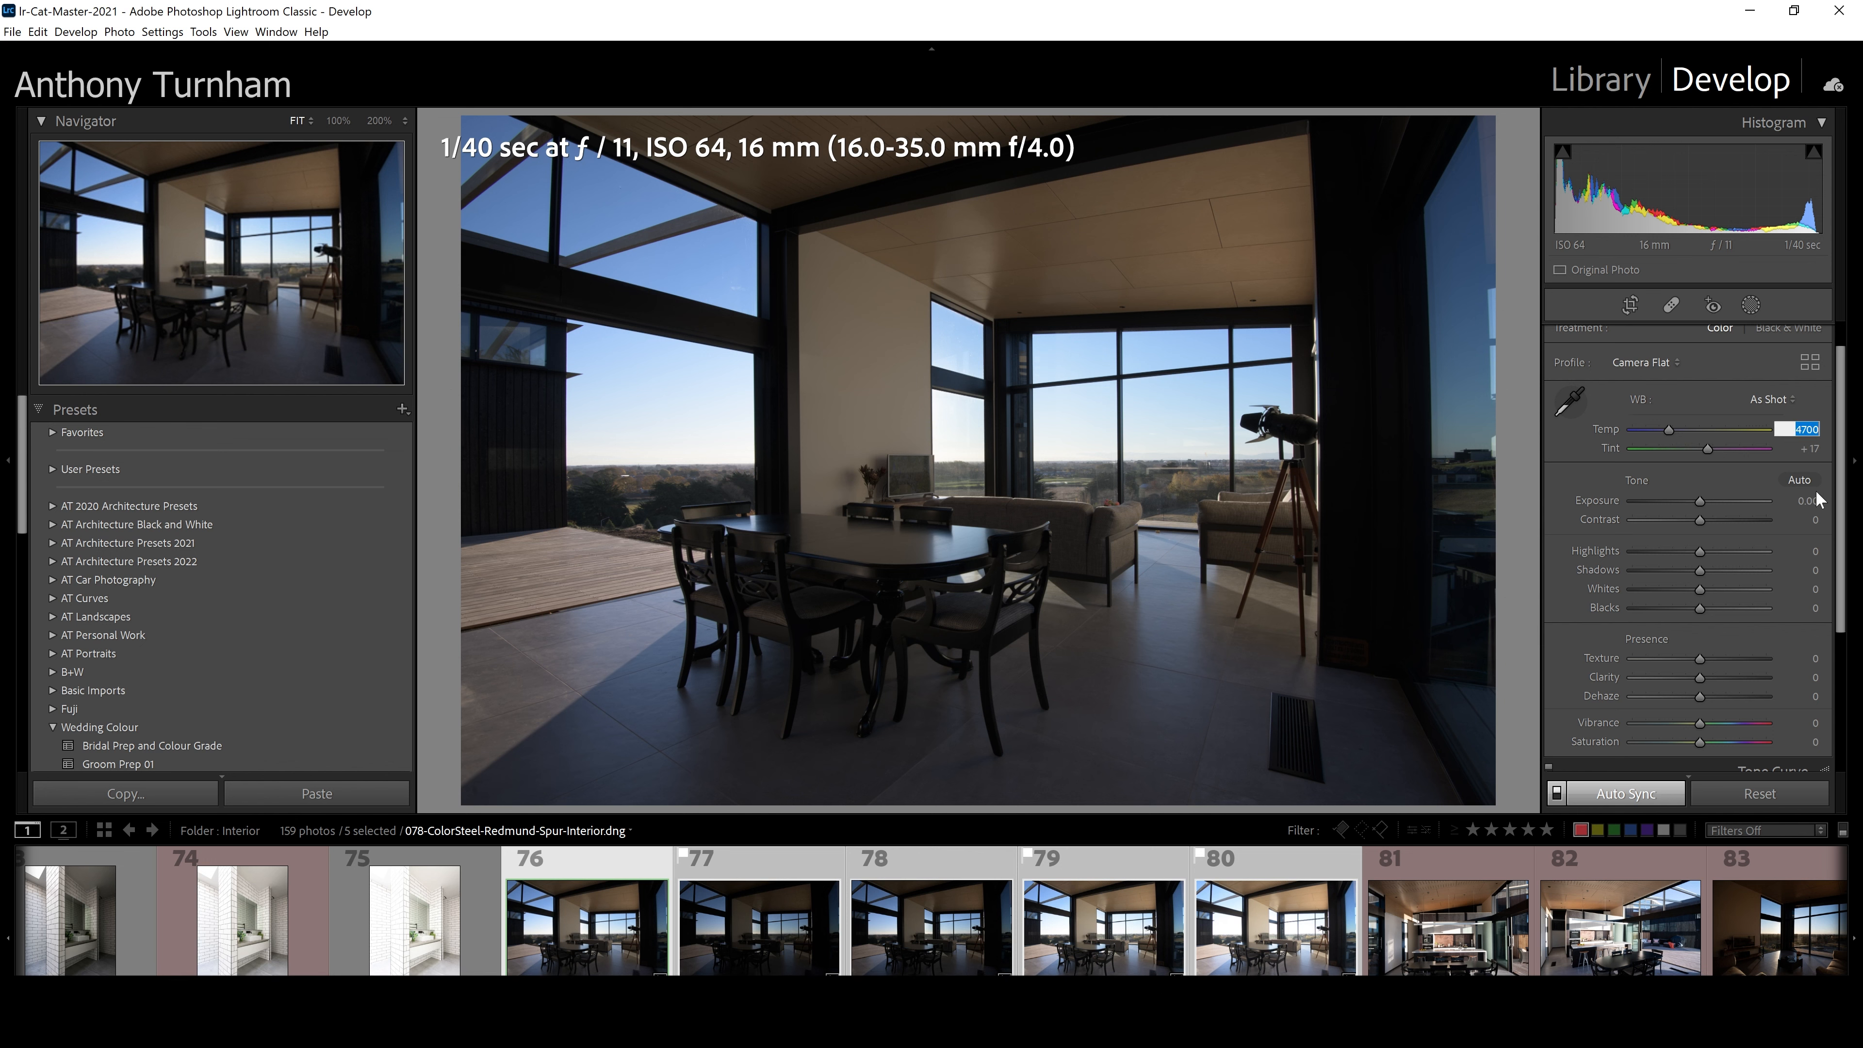
type("4600")
key("Return")
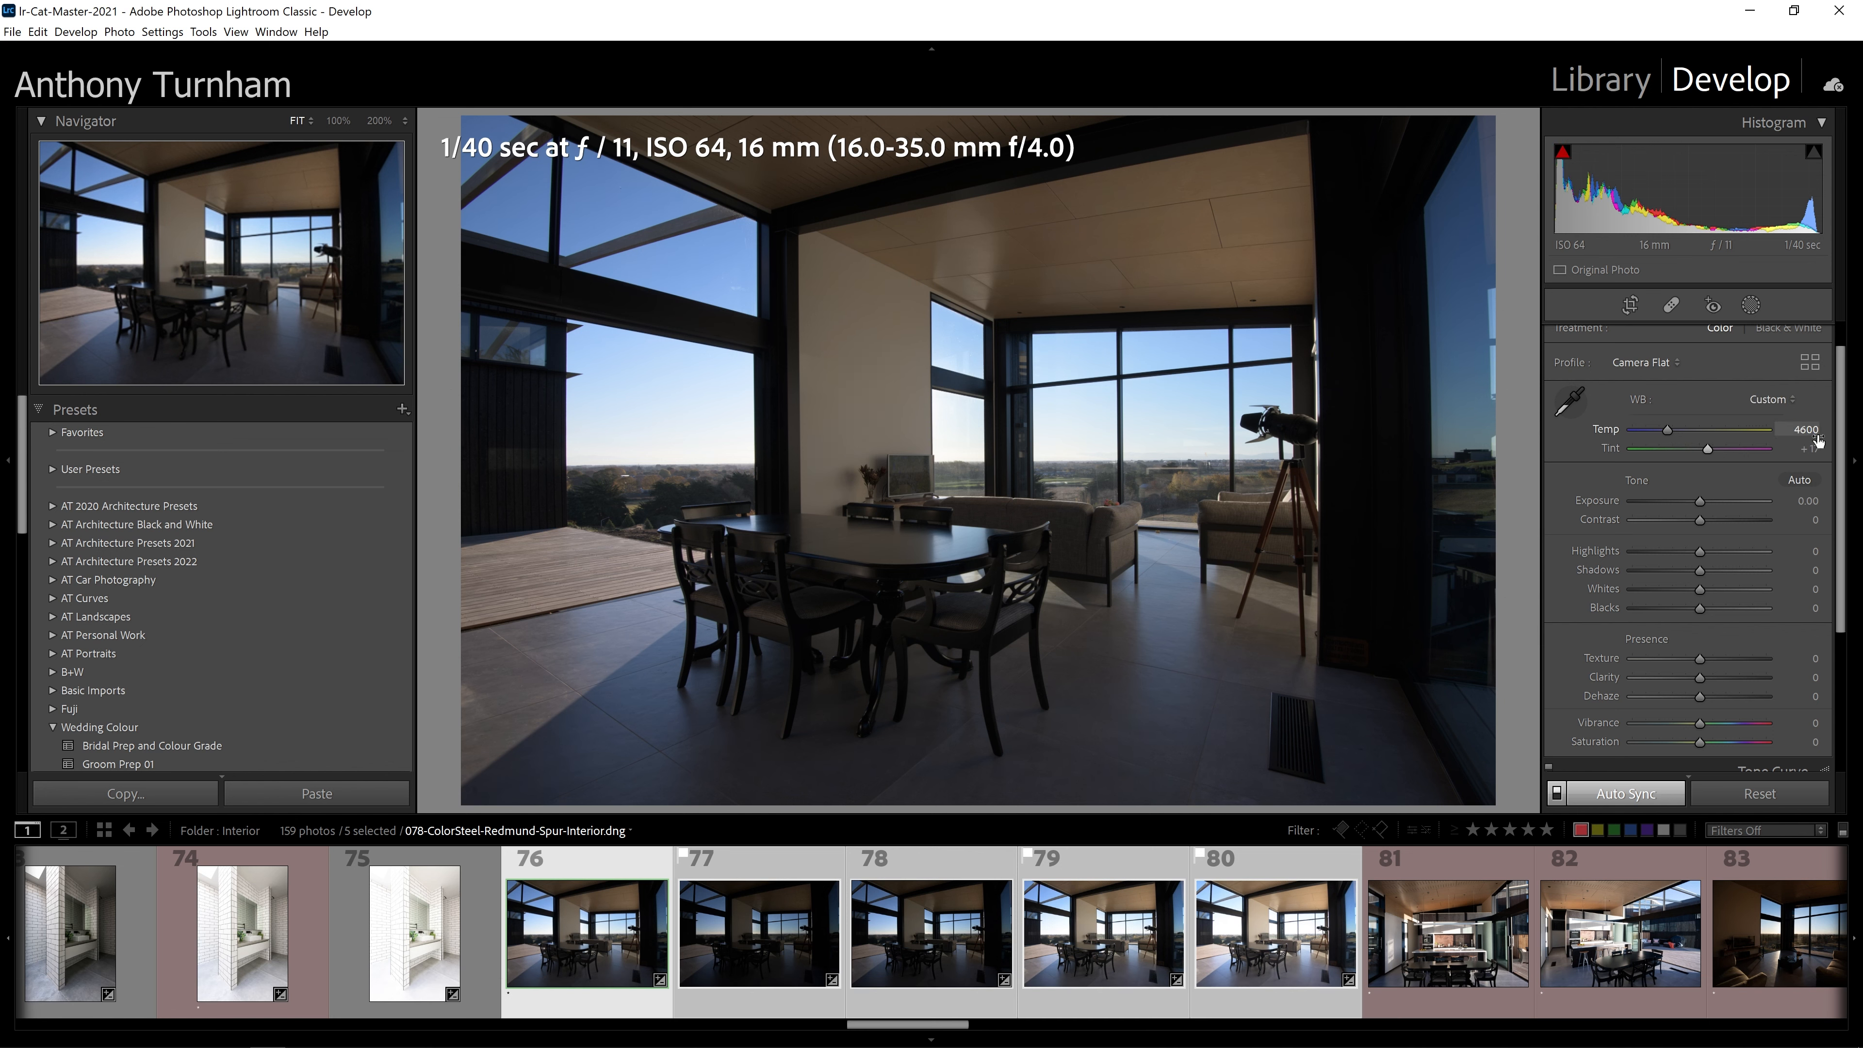
type("16")
key("Return")
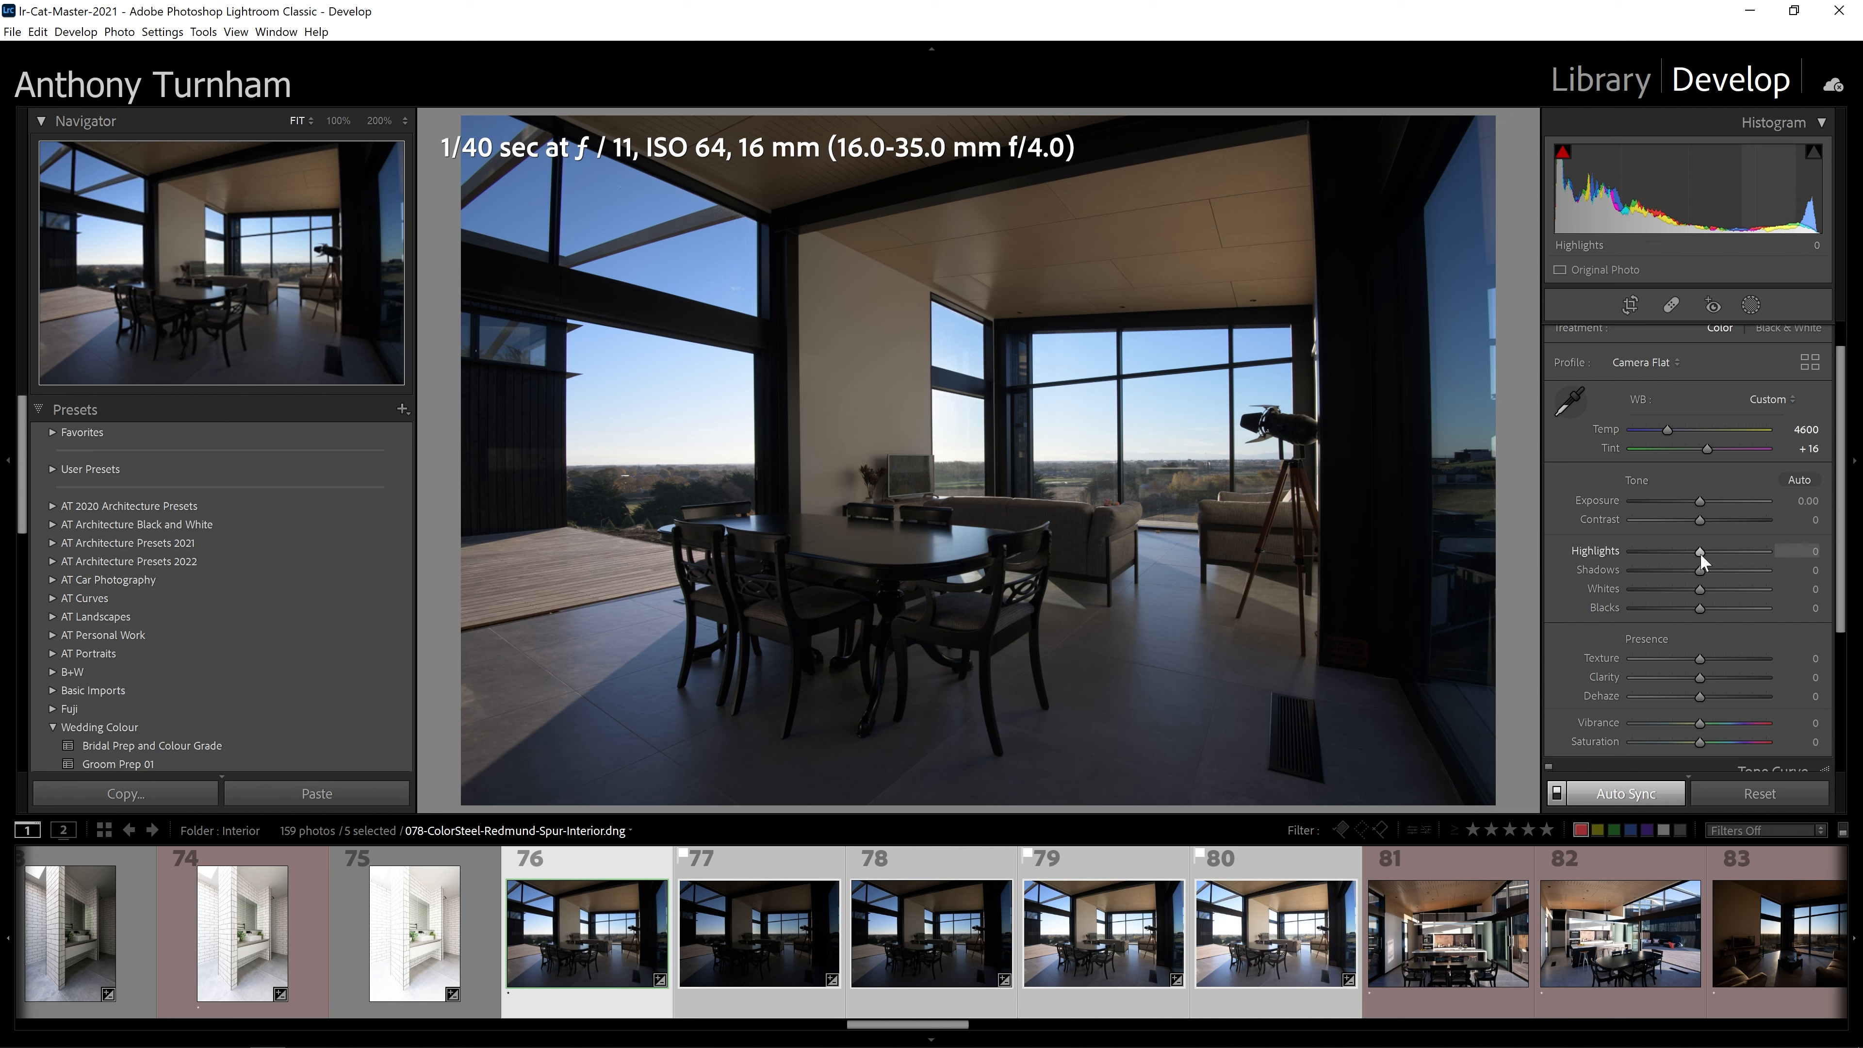
With clipping indicators shown, set Highlights -20, Shadows +30, Whites +27, Blacks -4, Clarity +9, Vibrance +4 and Saturation +6 across the selected photos.
left_click_drag(1700, 552, 1700, 614)
key("j")
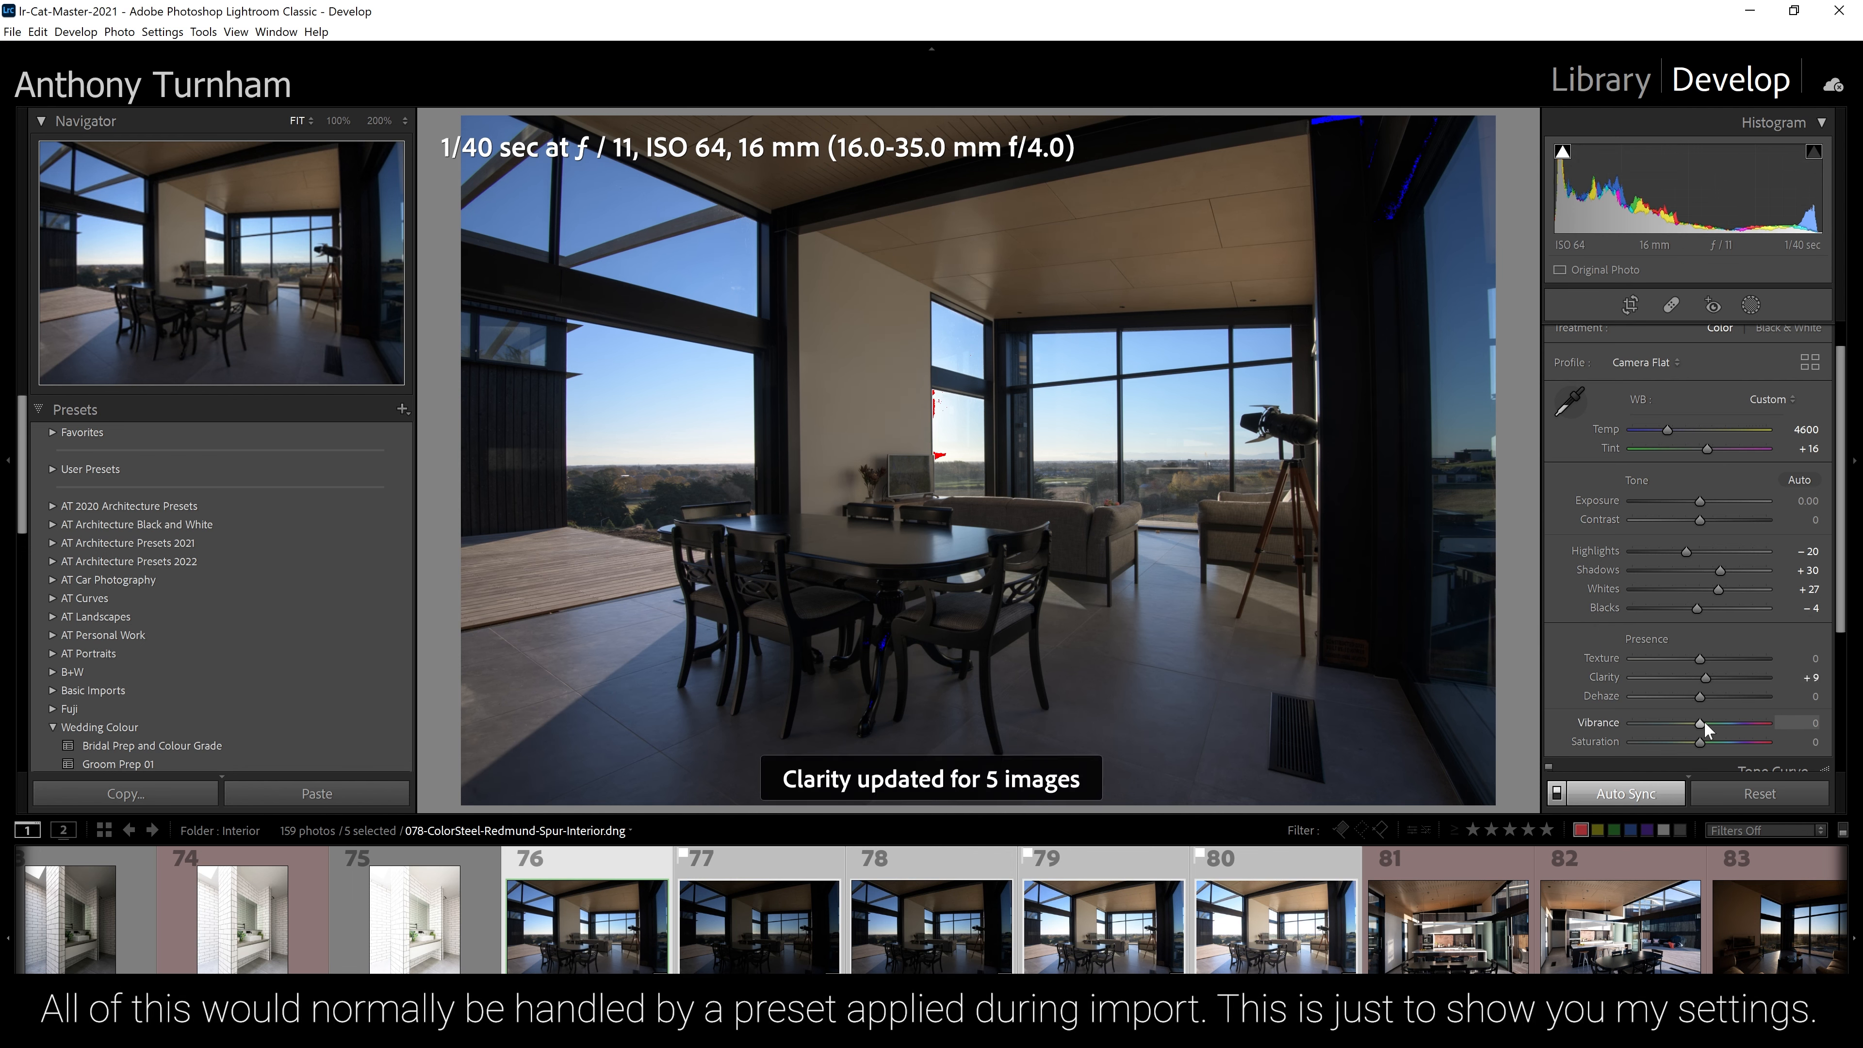
left_click_drag(1701, 737, 1703, 726)
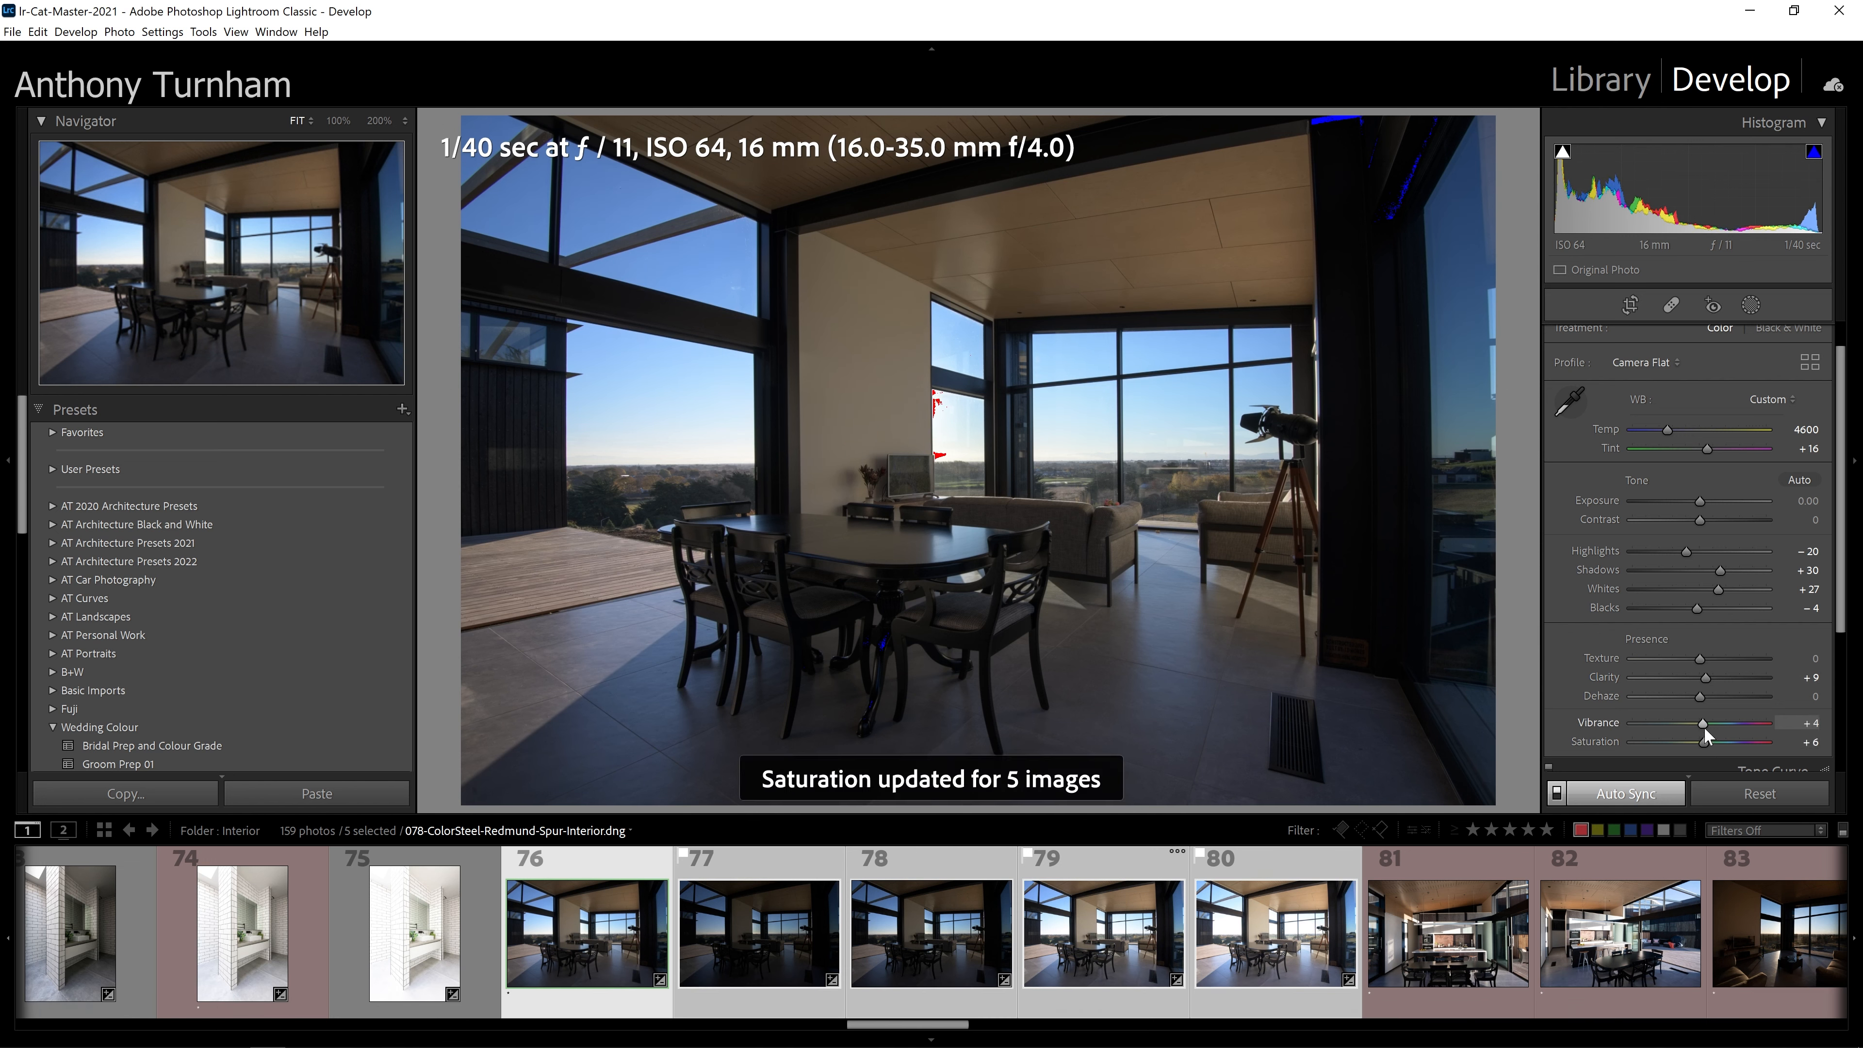
On the 1/20 sec exposure, lift the tone curve's midtones by targeting the cream wall, to input 149 and output 163.
scroll(1704, 726, "down", 5)
left_click(1811, 553)
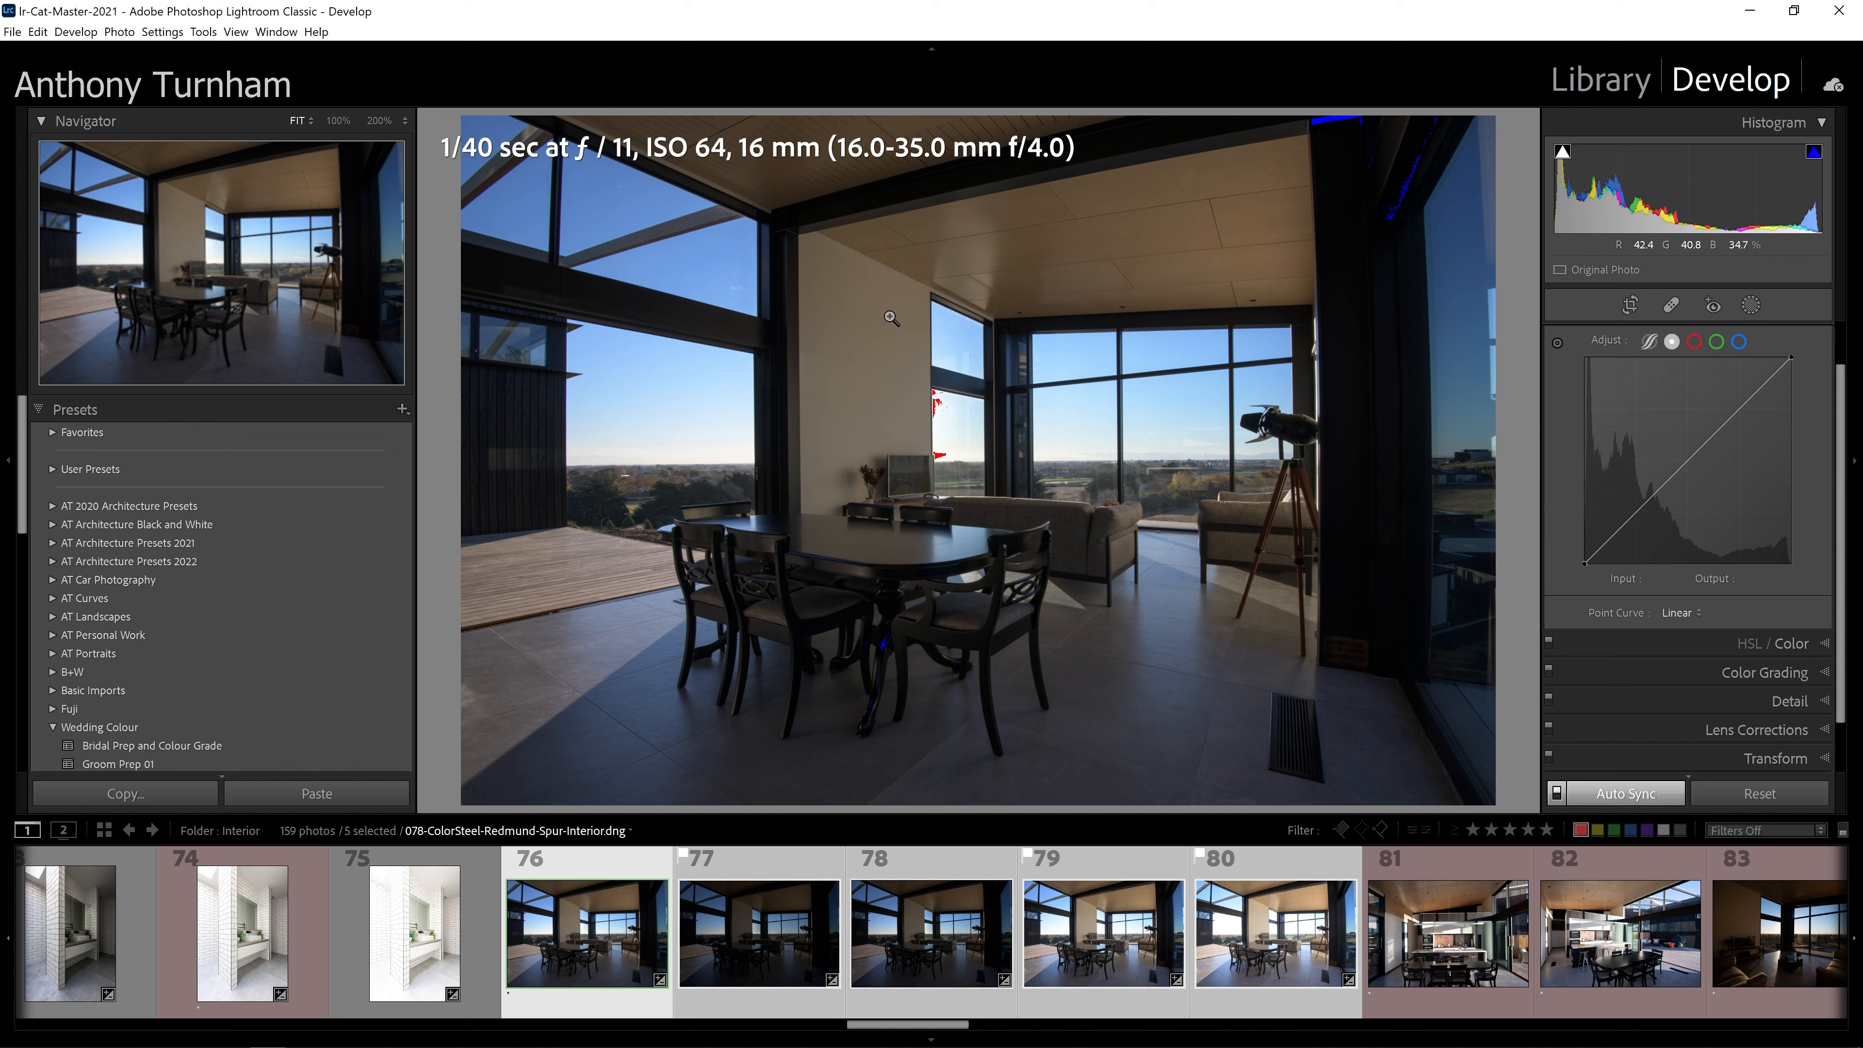
left_click(1084, 935)
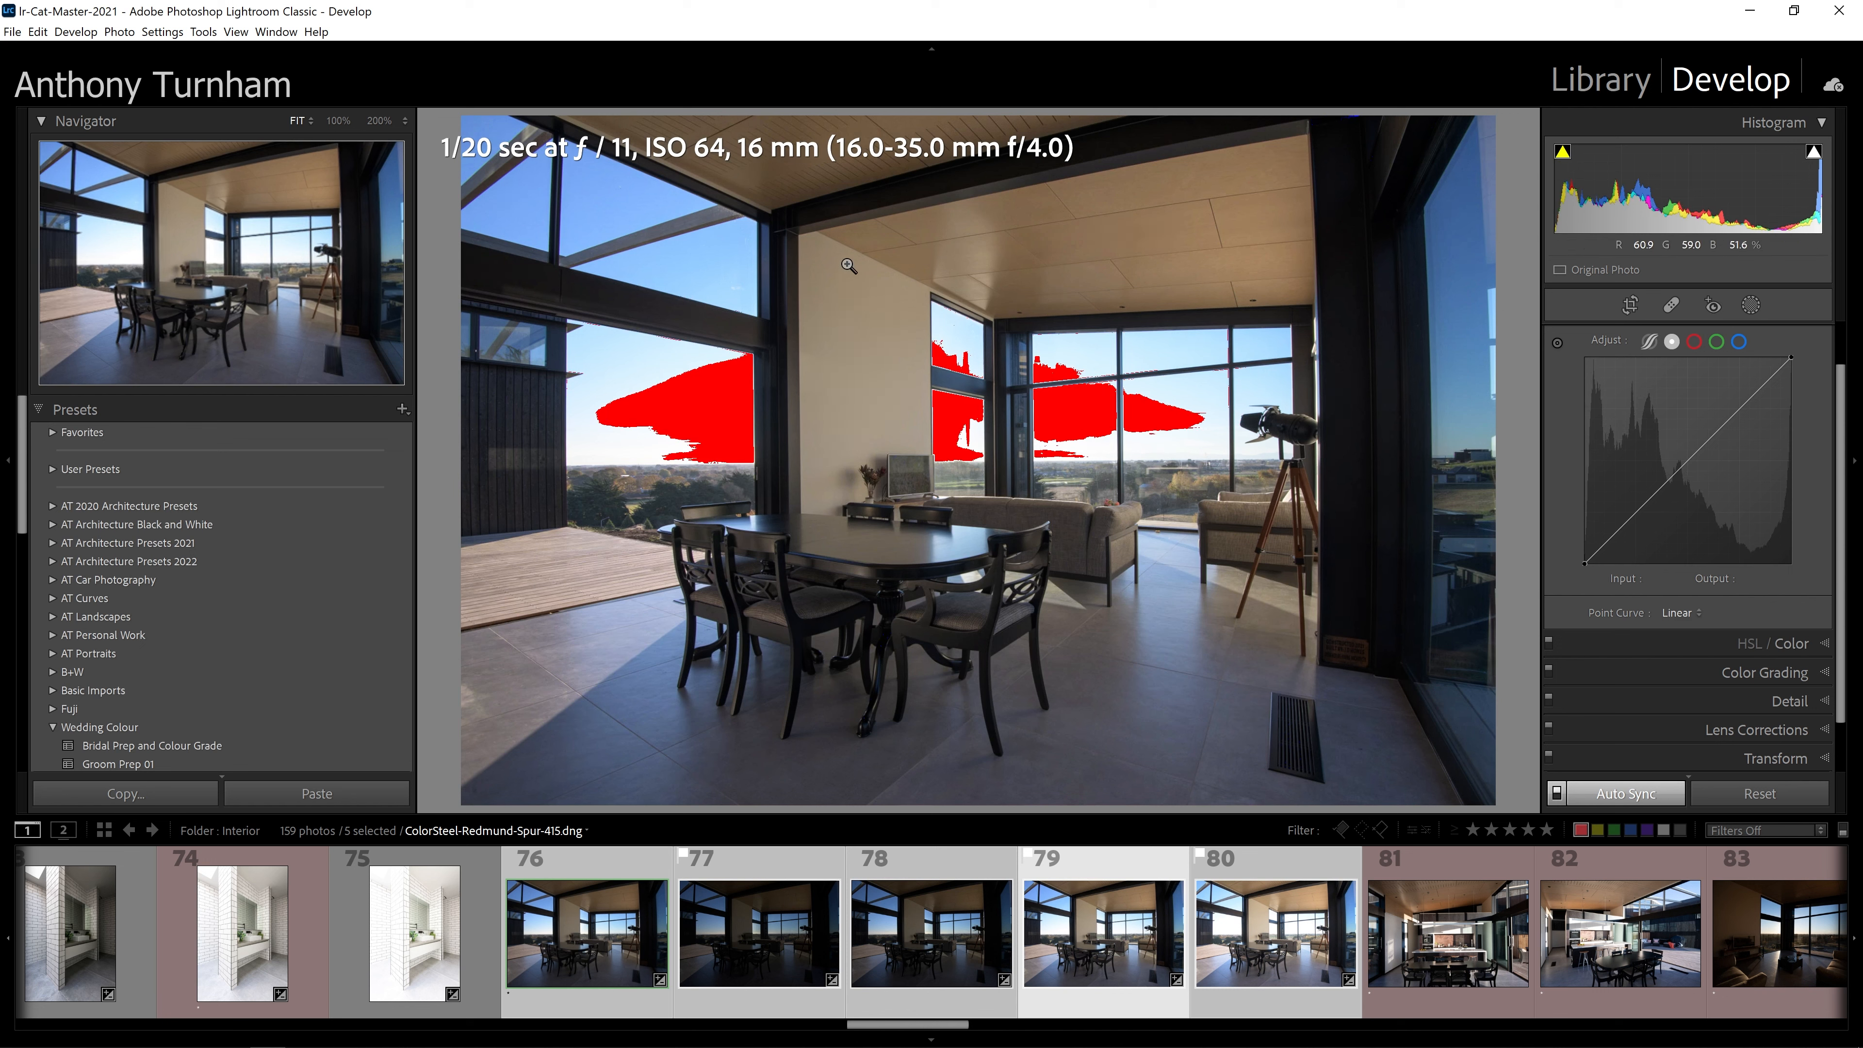
left_click(1556, 342)
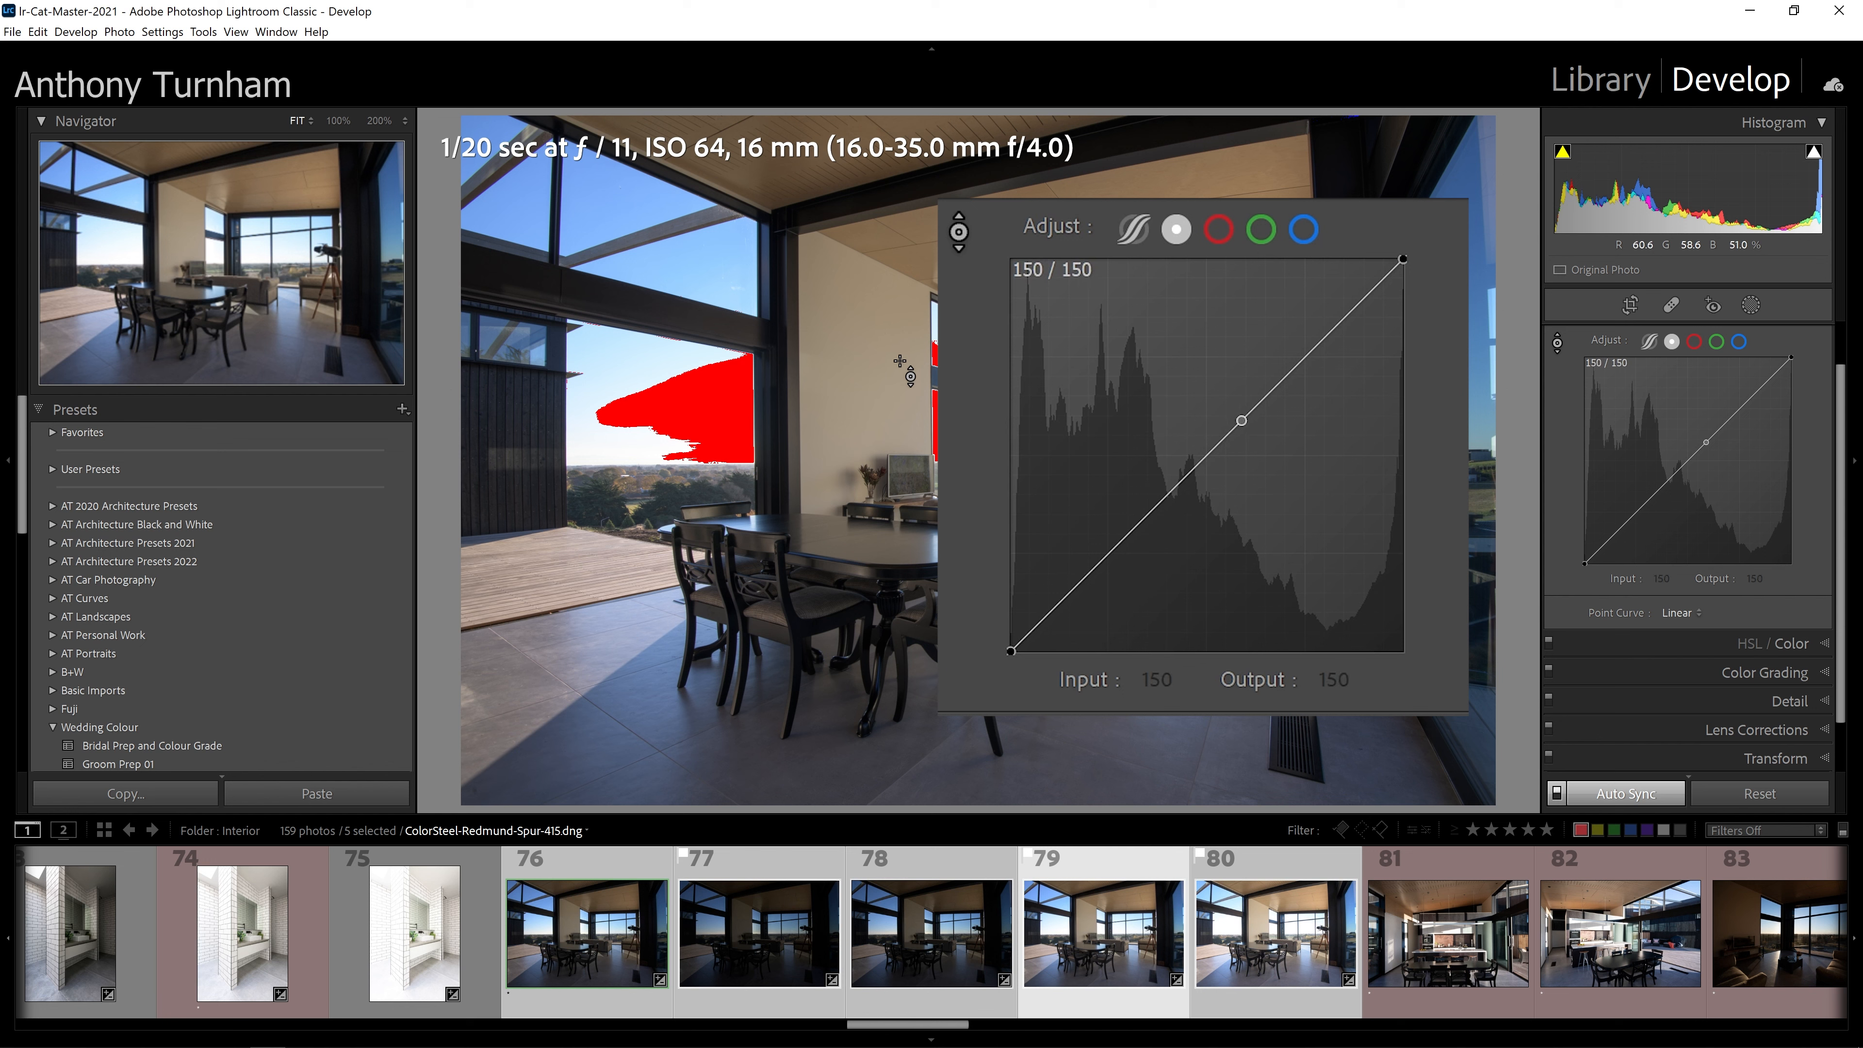
left_click_drag(877, 373, 877, 349)
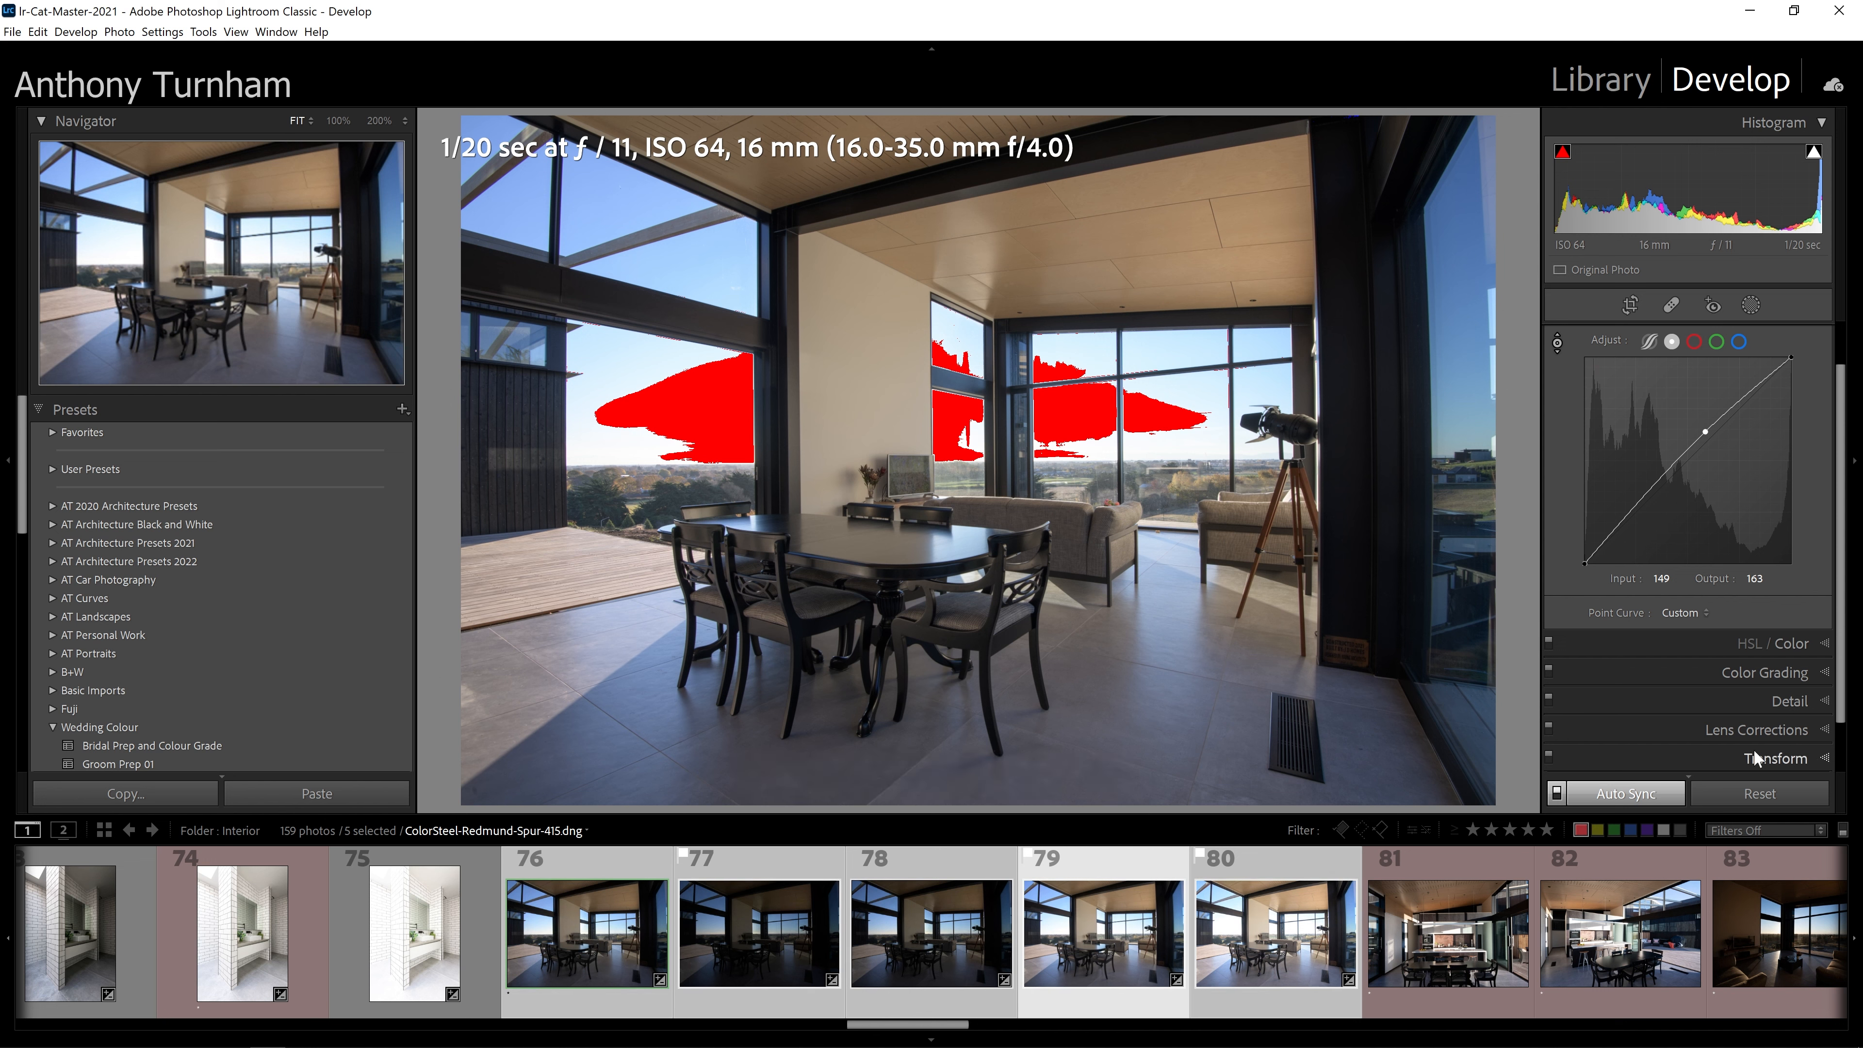
Remove chromatic aberration and enable the lens profile corrections for the selected photos.
left_click(1774, 726)
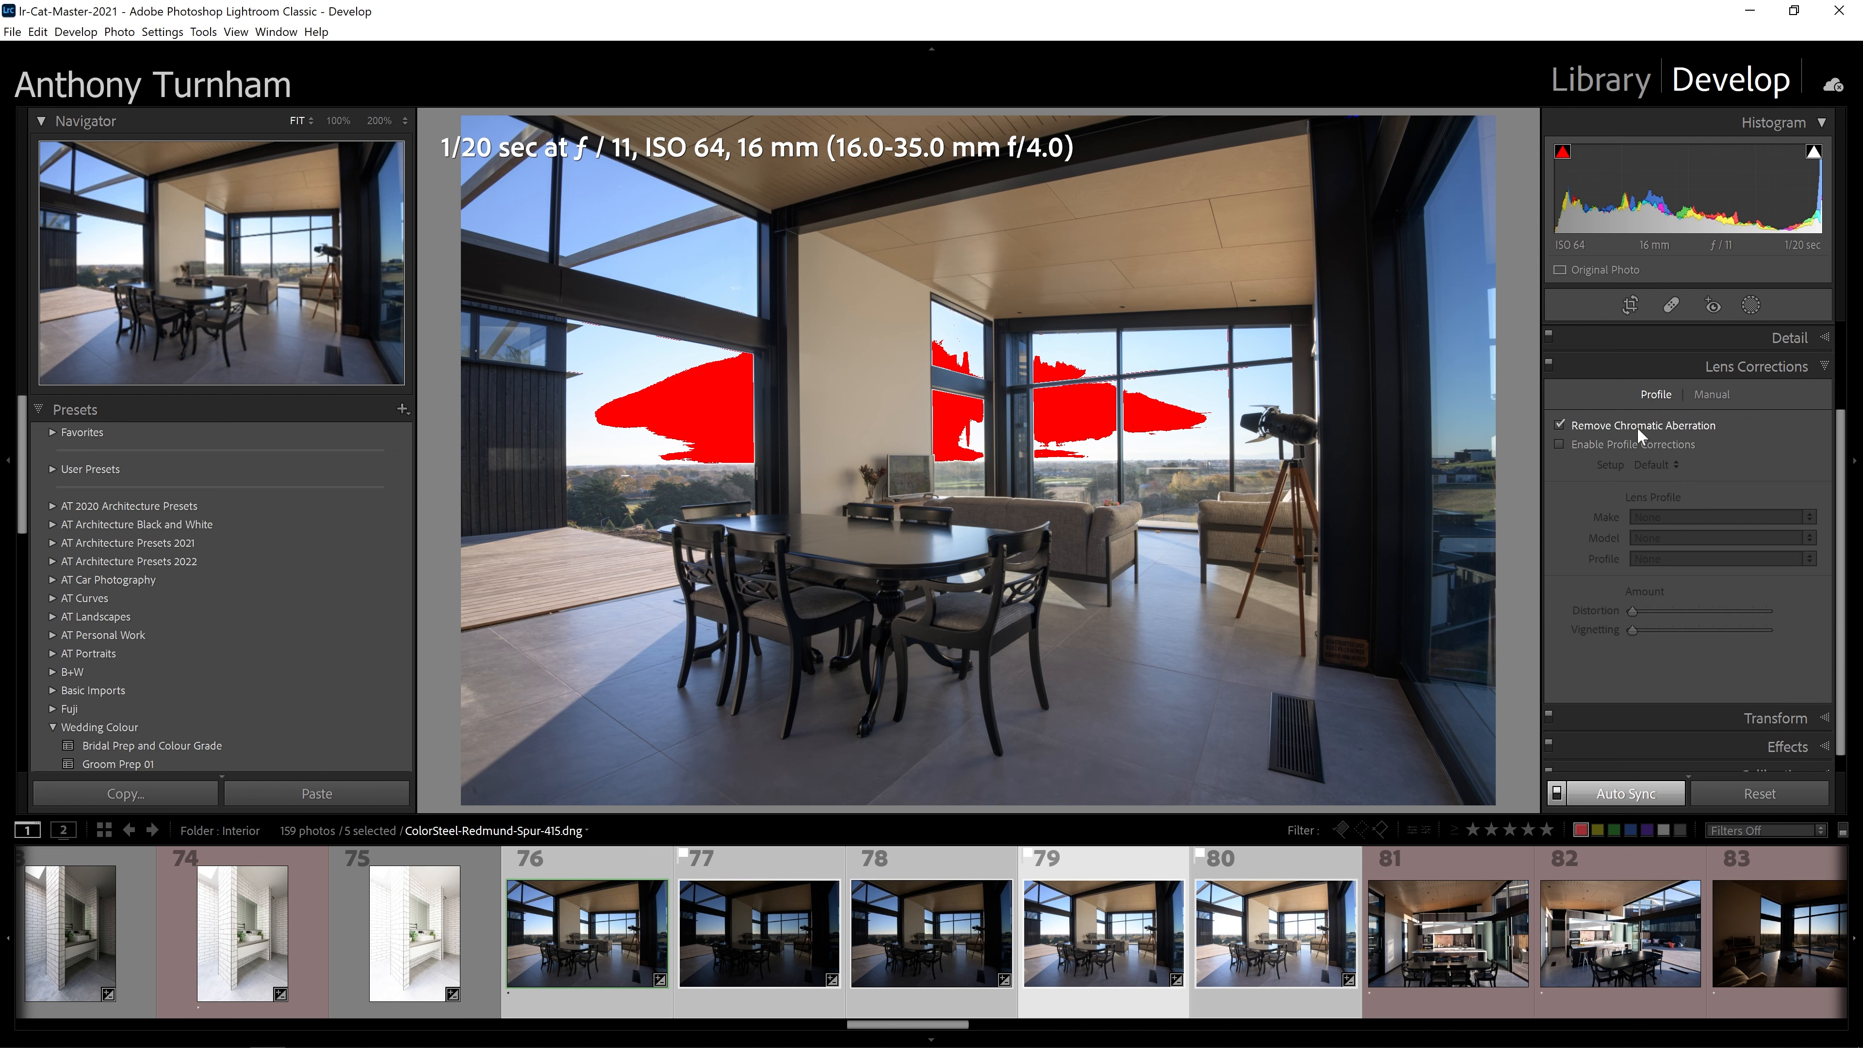
left_click(1573, 443)
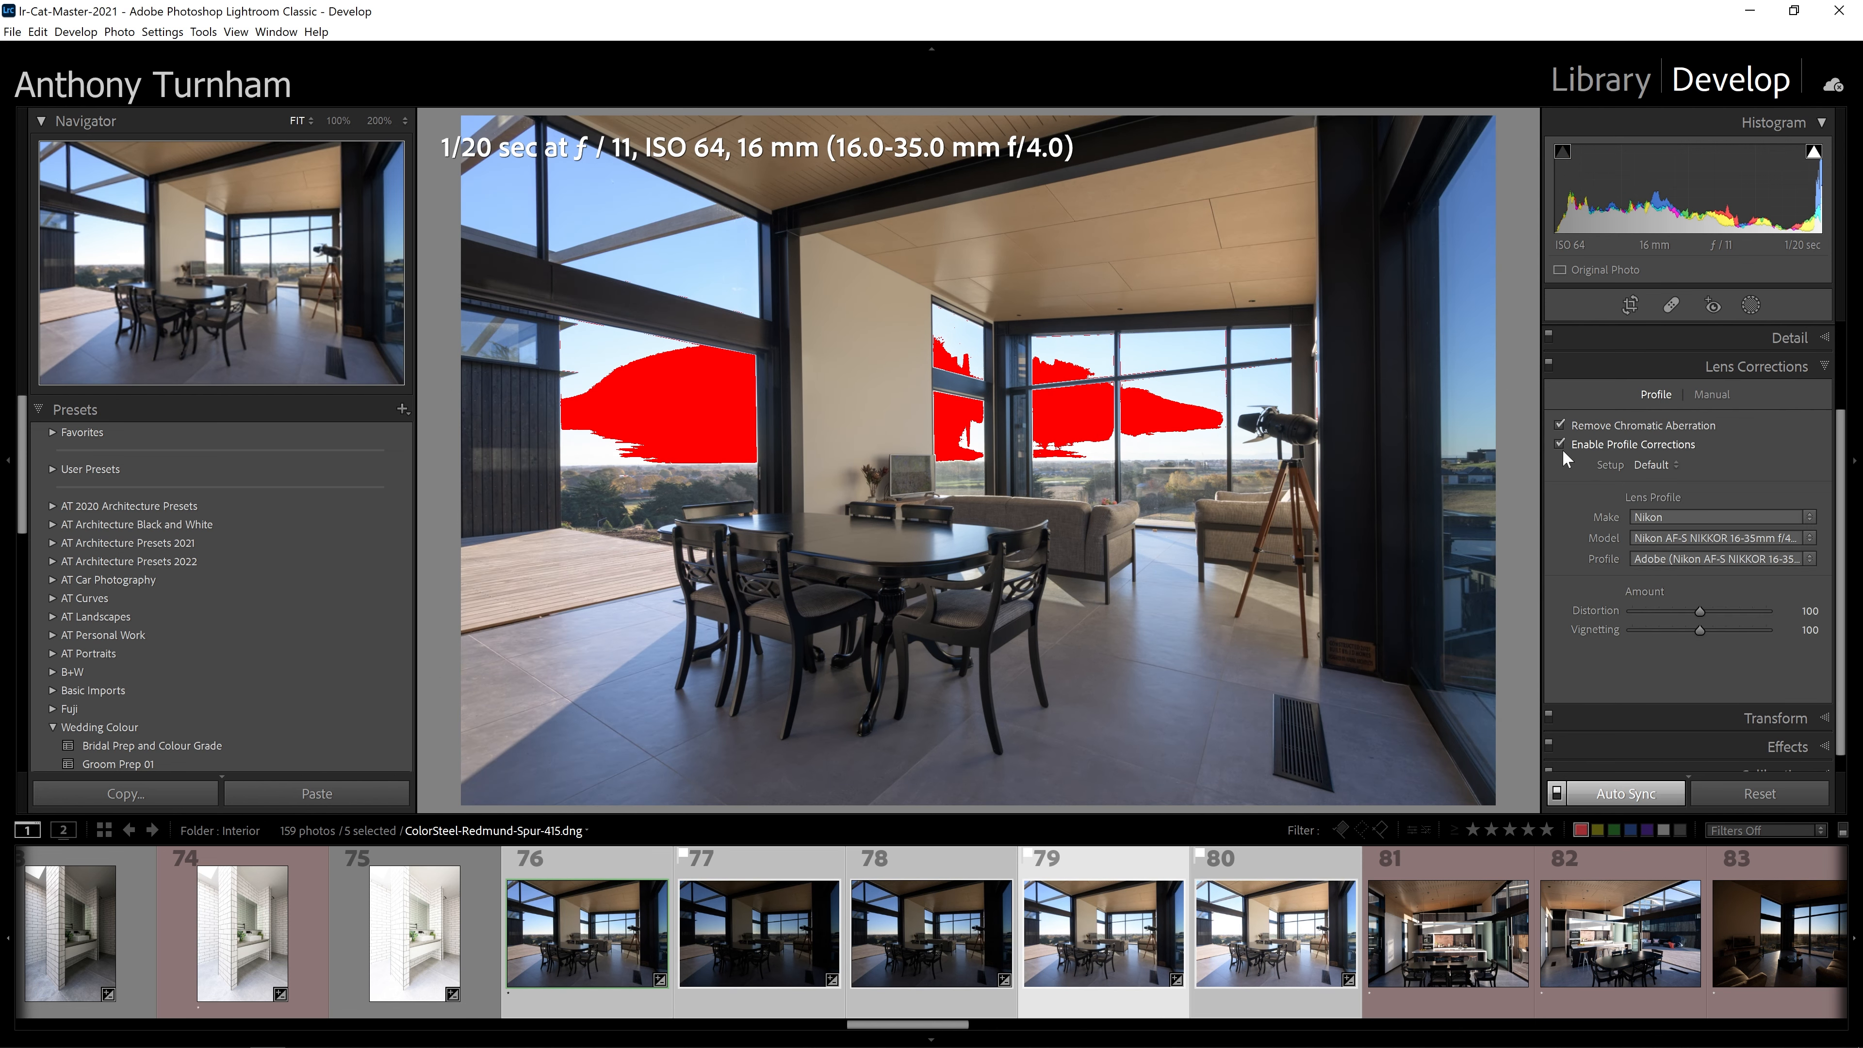
left_click(1568, 444)
Straighten the verticals with Guided Upright, placing guides along the far-right window frame and the left window post, and check the brightest exposure.
left_click(1613, 717)
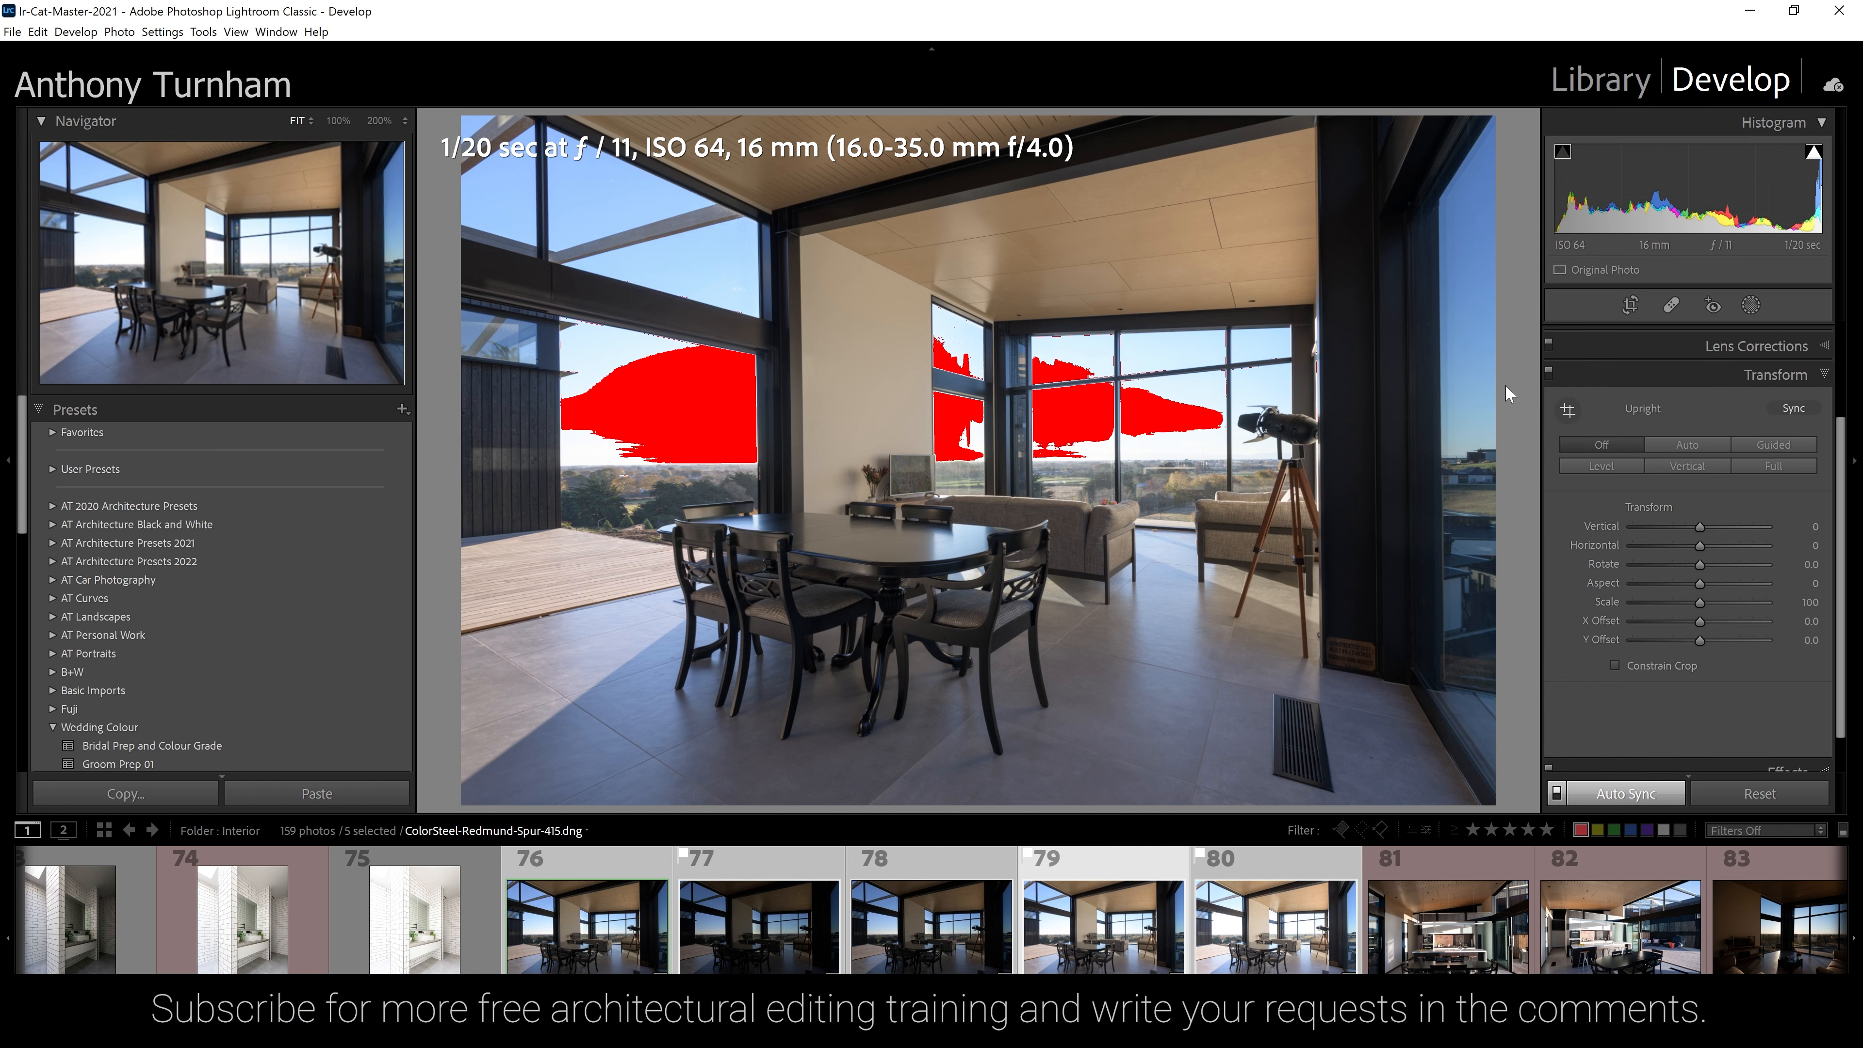
left_click(1759, 445)
left_click_drag(1437, 196, 1439, 673)
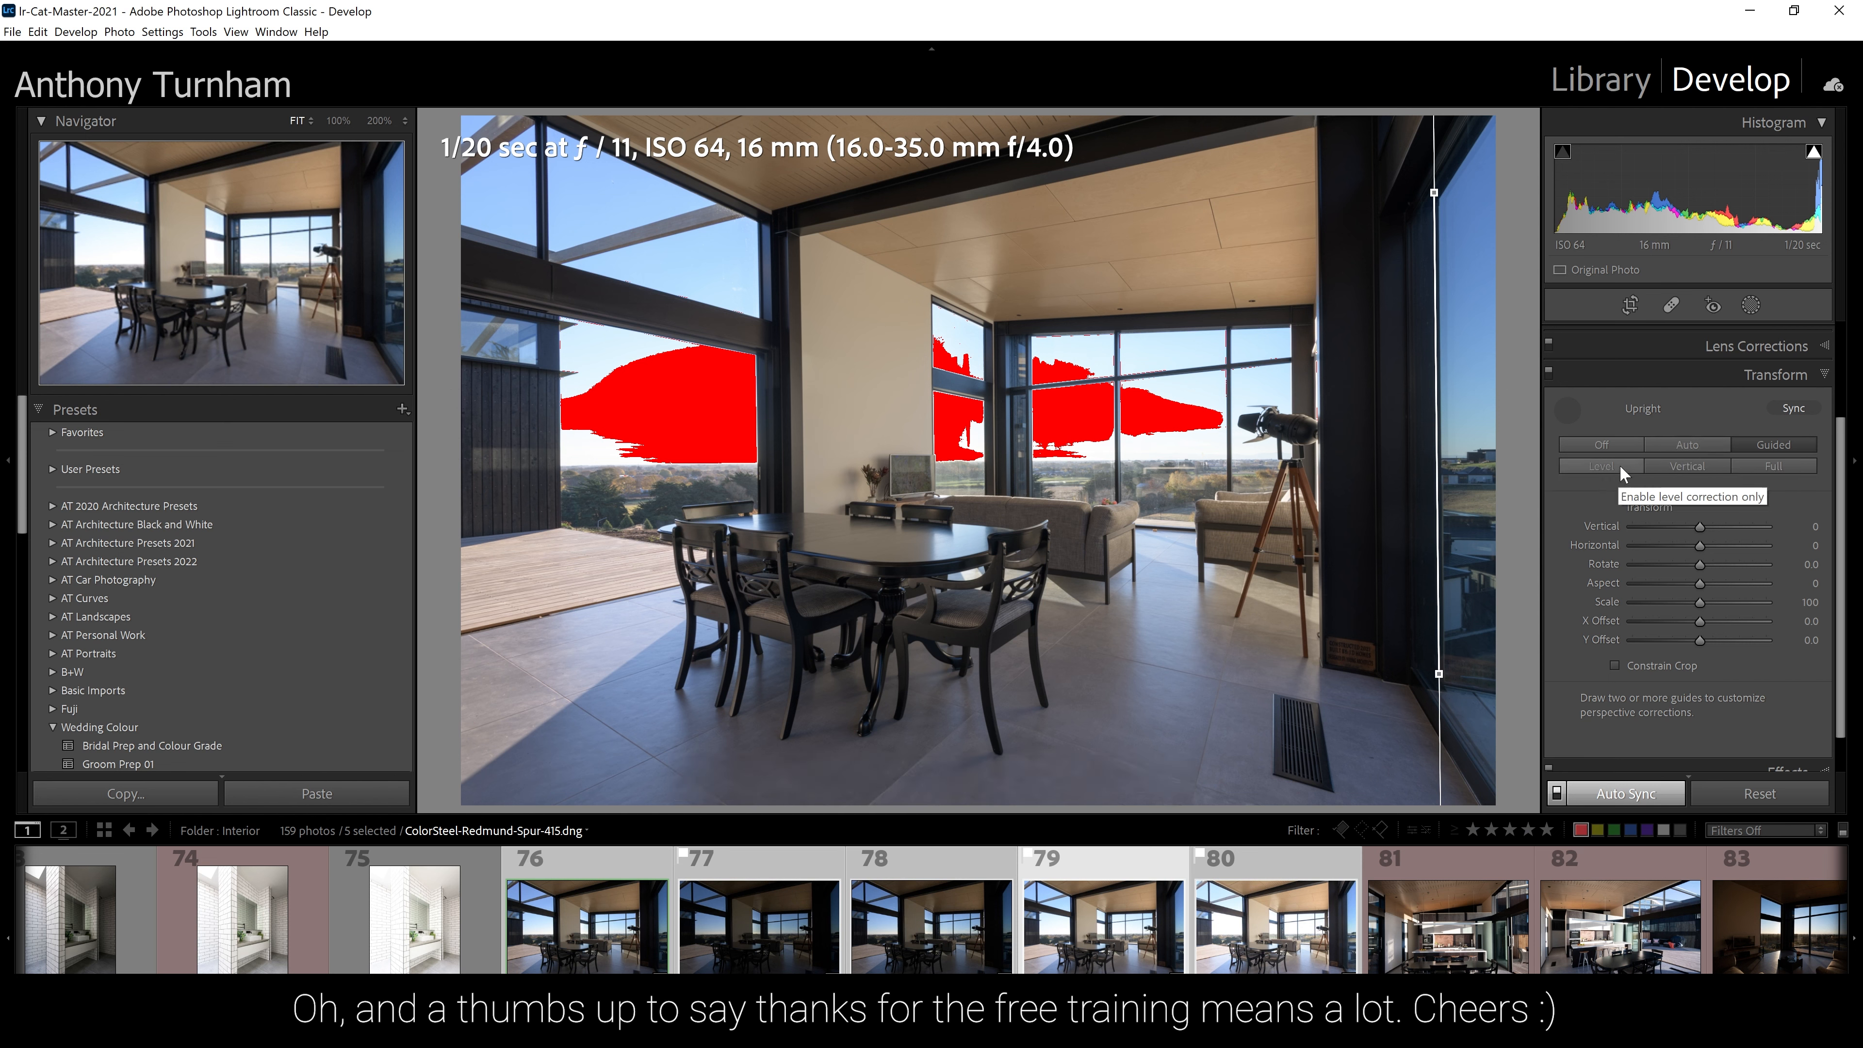
mouse_move(529, 111)
left_mouse_down()
mouse_move(548, 124)
mouse_move(587, 335)
mouse_move(539, 611)
left_mouse_up()
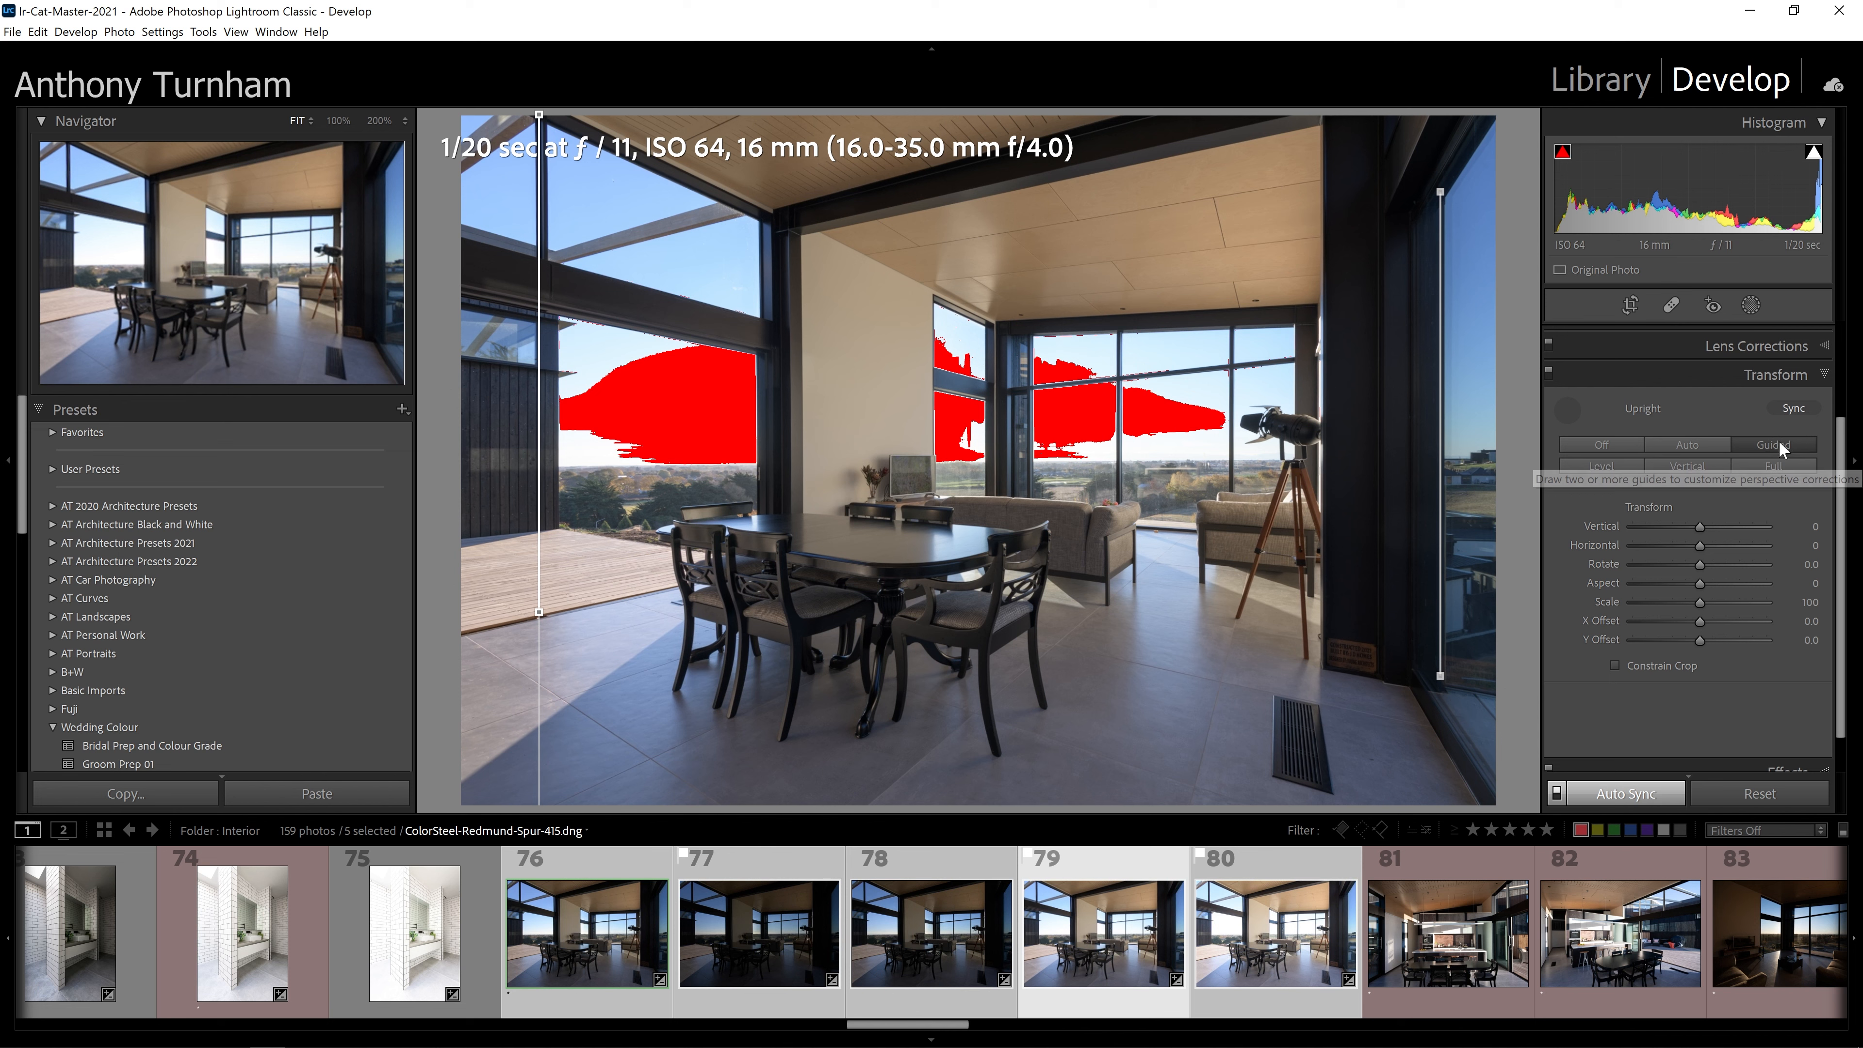
left_click(1245, 945)
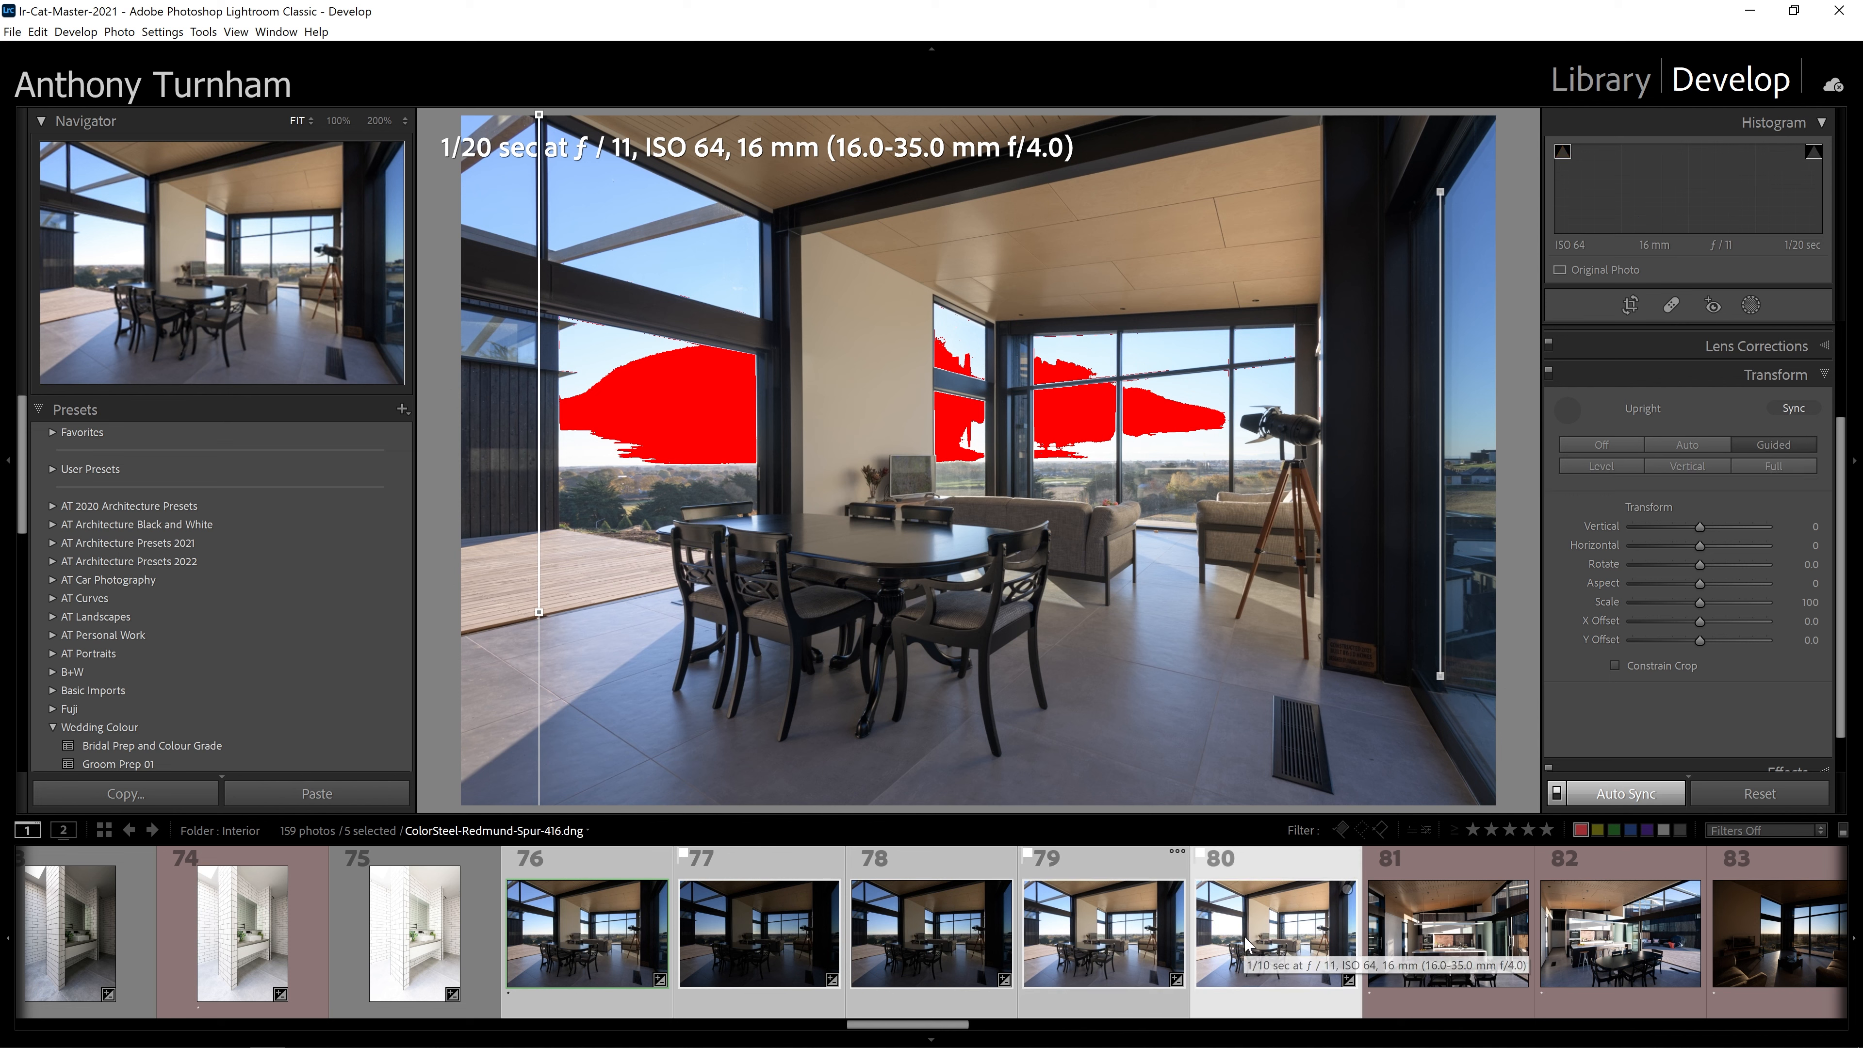
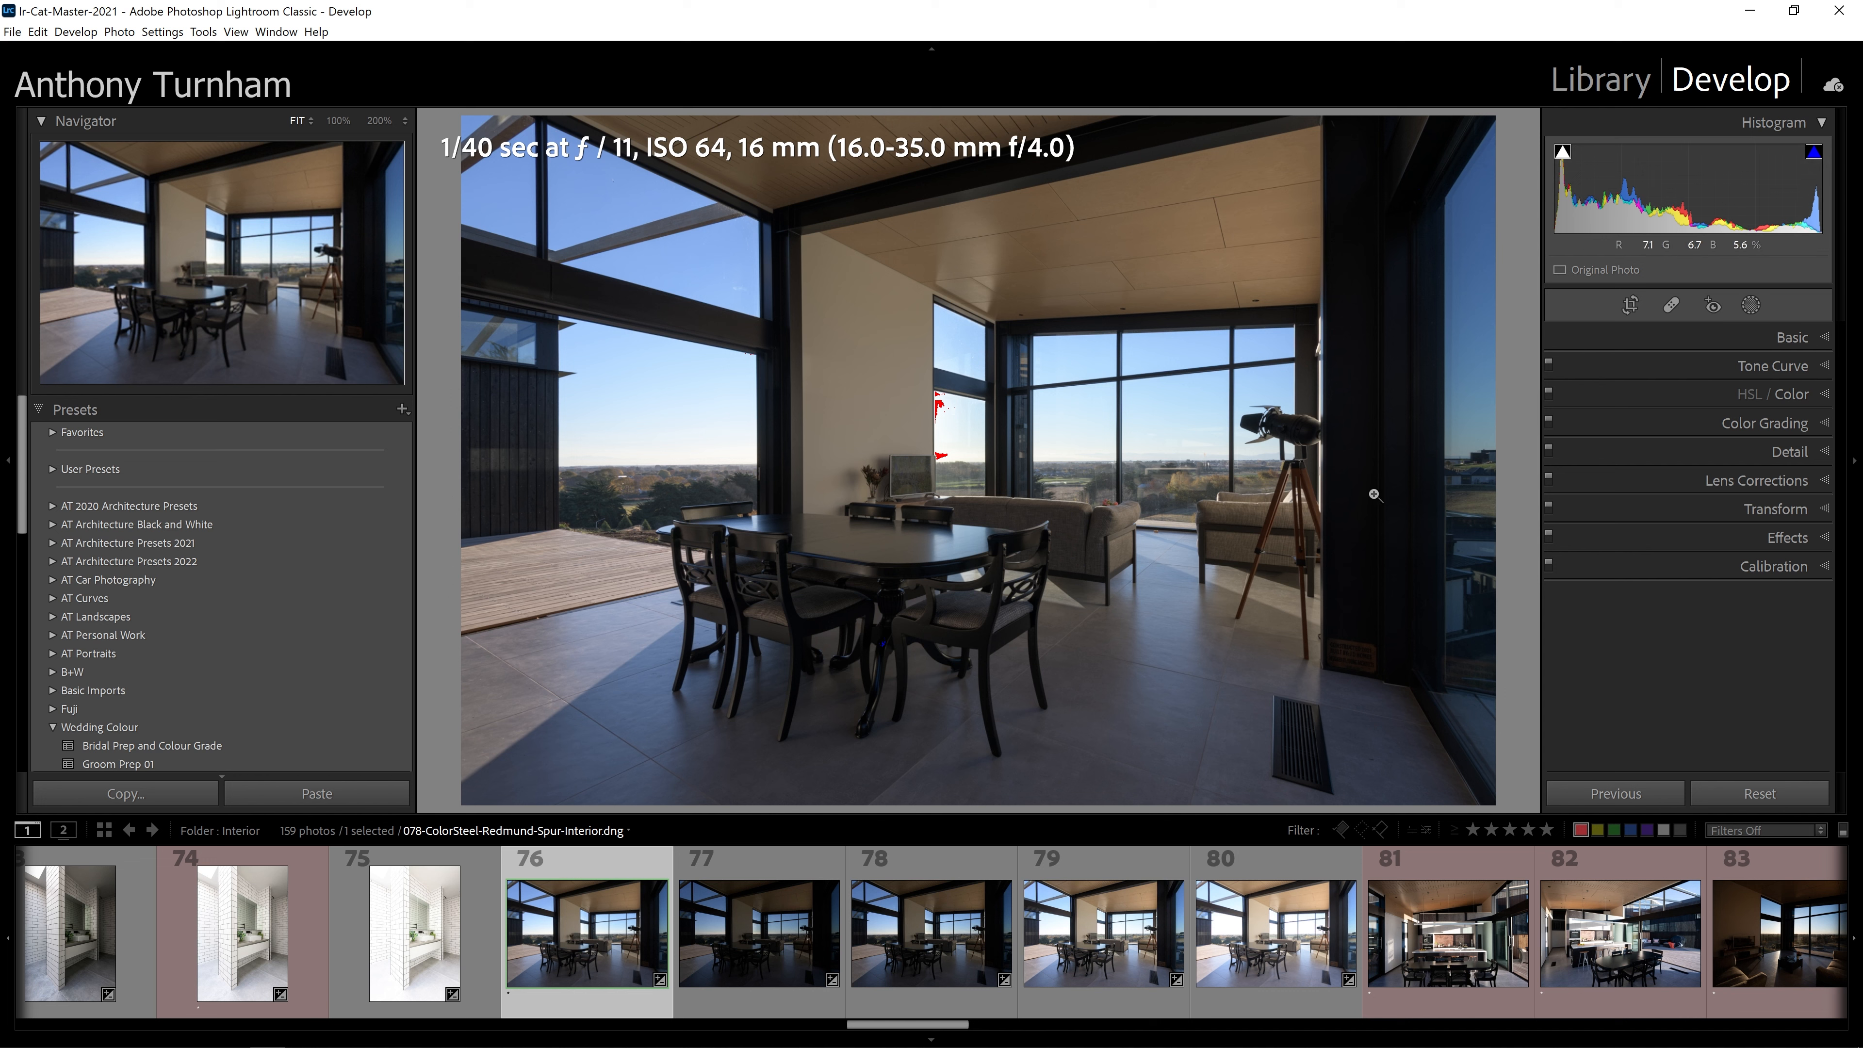
On photo 76, set Shadows +100, Blacks +63, Highlights -46, Whites +10 and Contrast +60, and inspect the dark window frame at 100%.
left_click(1781, 340)
left_click_drag(1719, 608, 1745, 649)
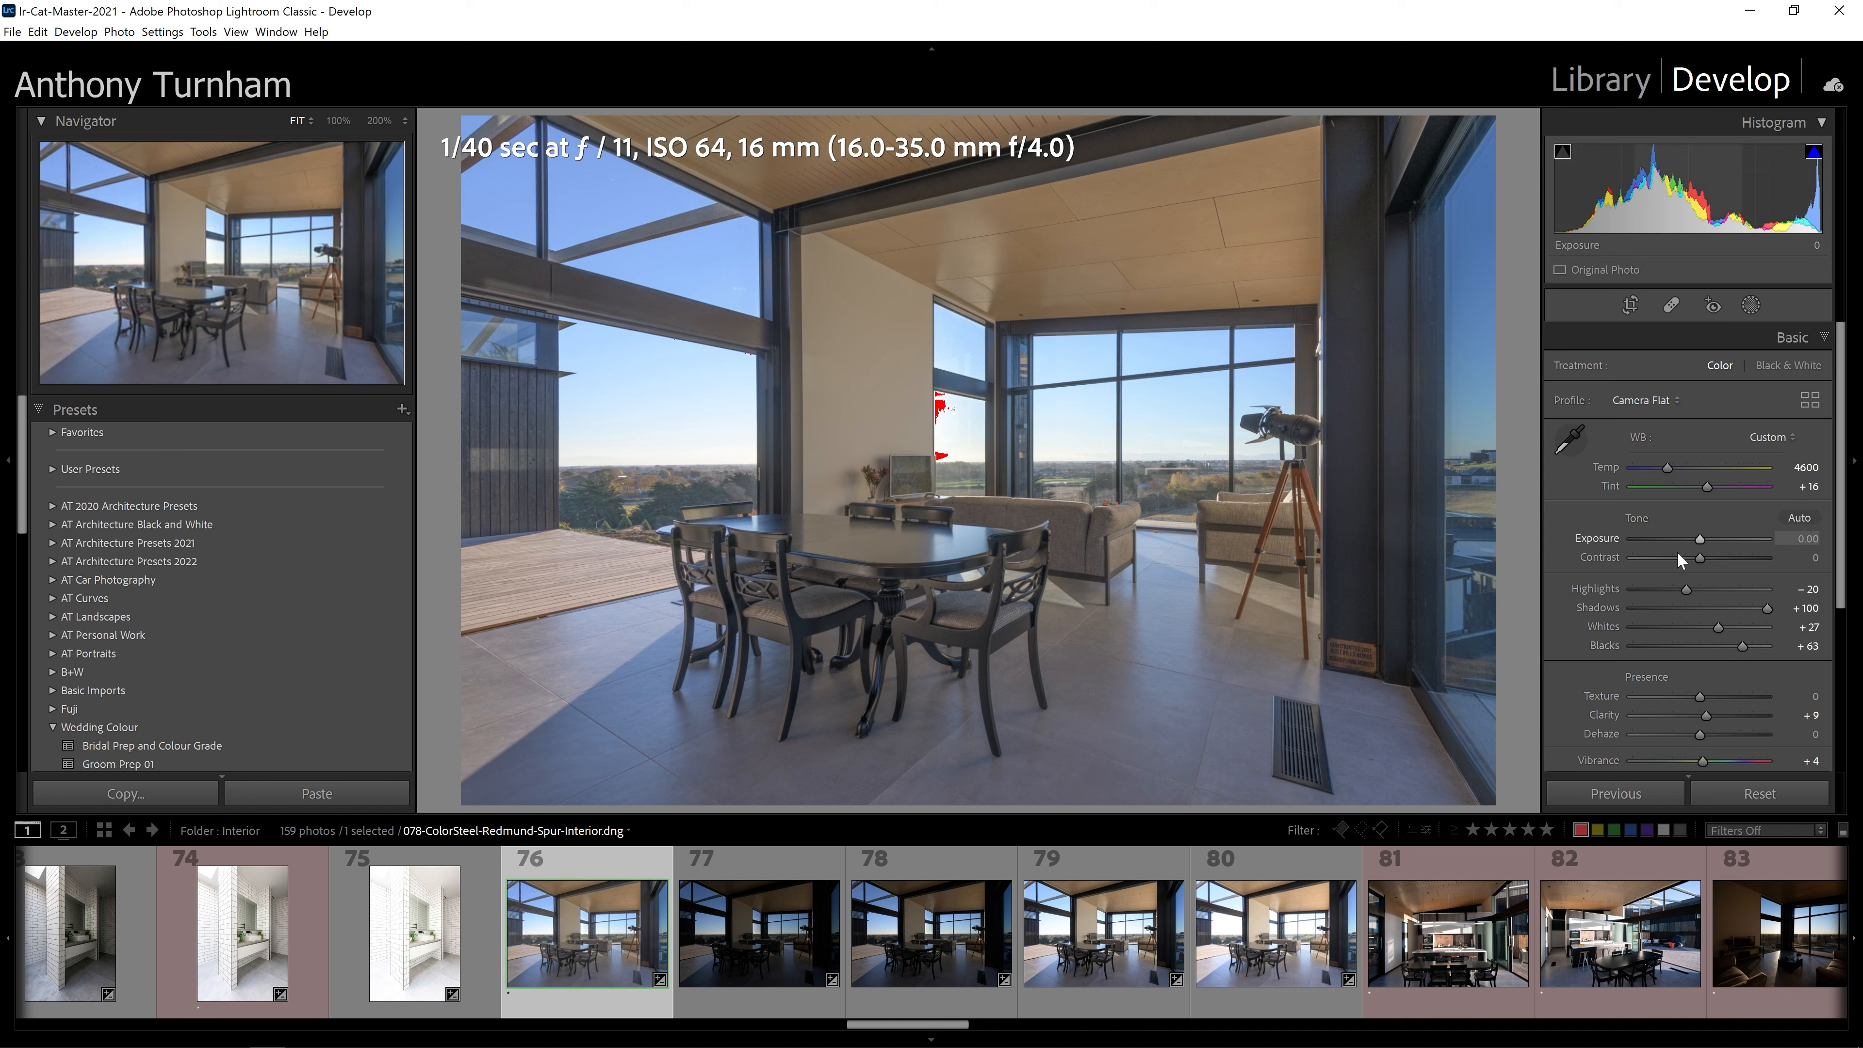
left_click_drag(1671, 587, 1707, 627)
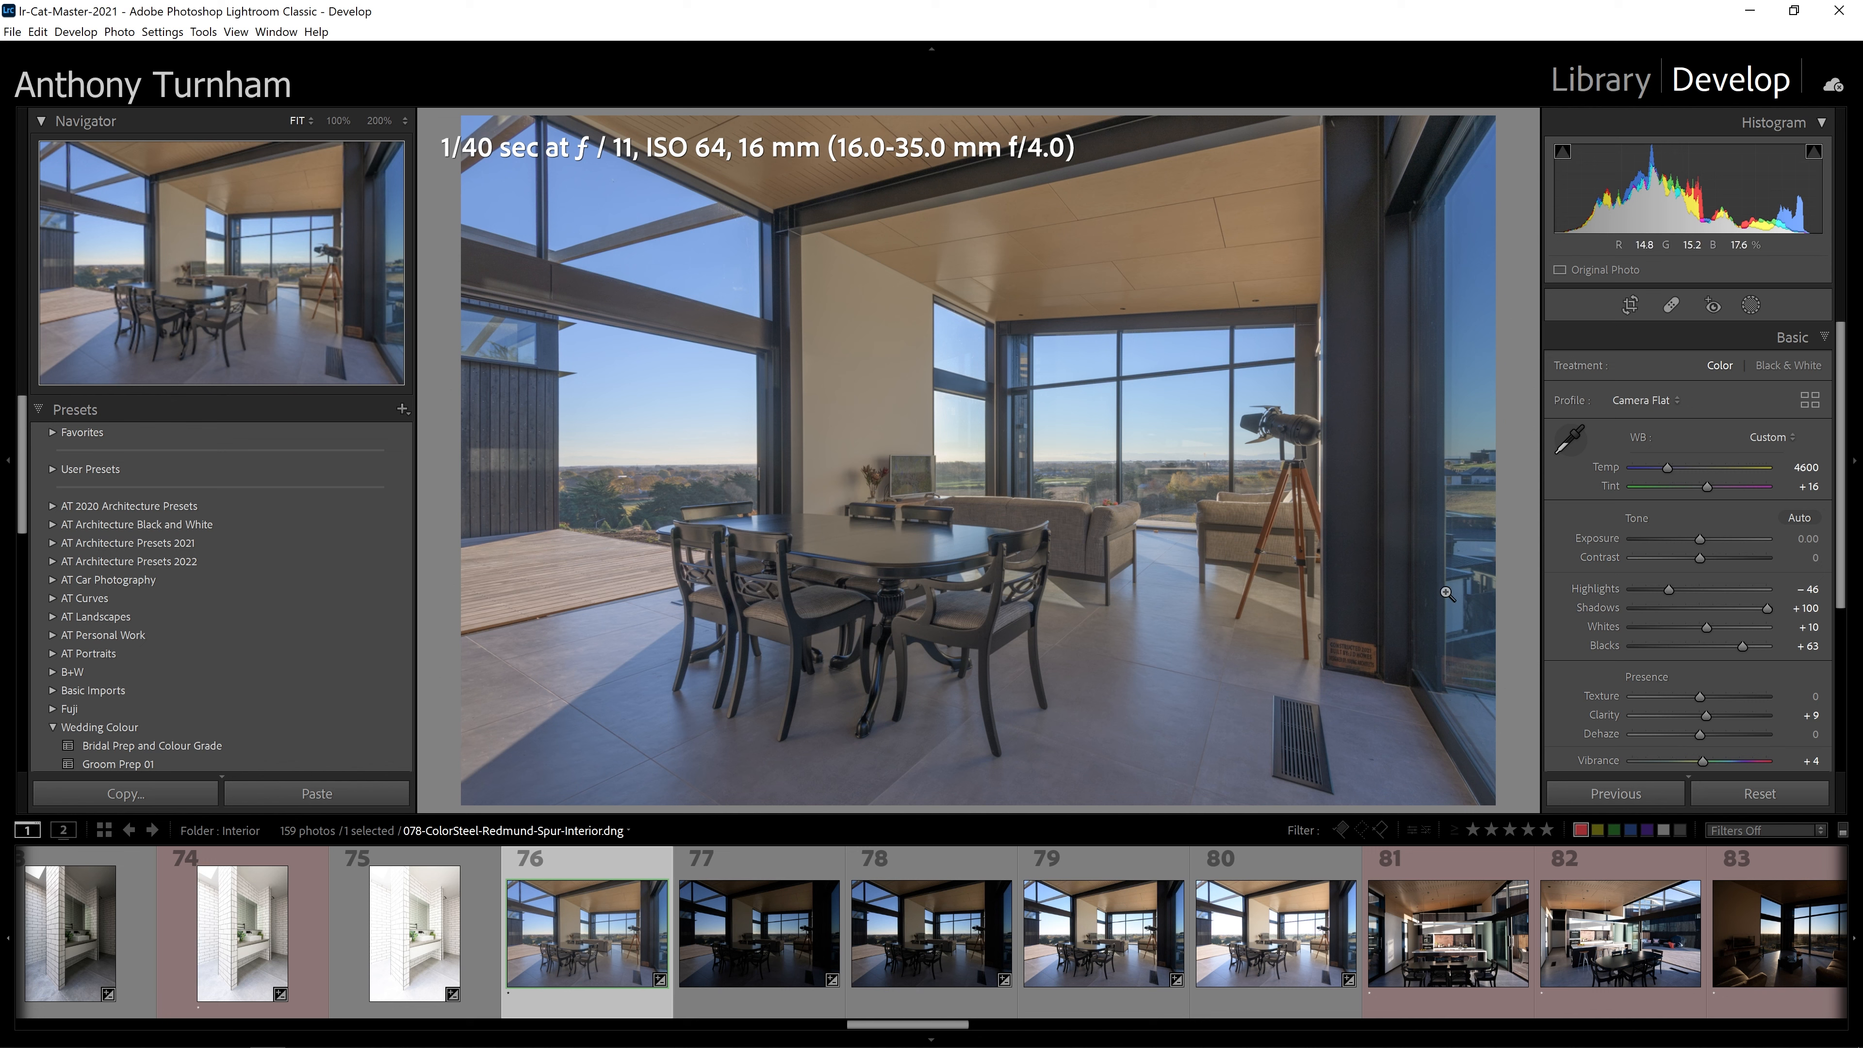
left_click_drag(1704, 557, 1750, 568)
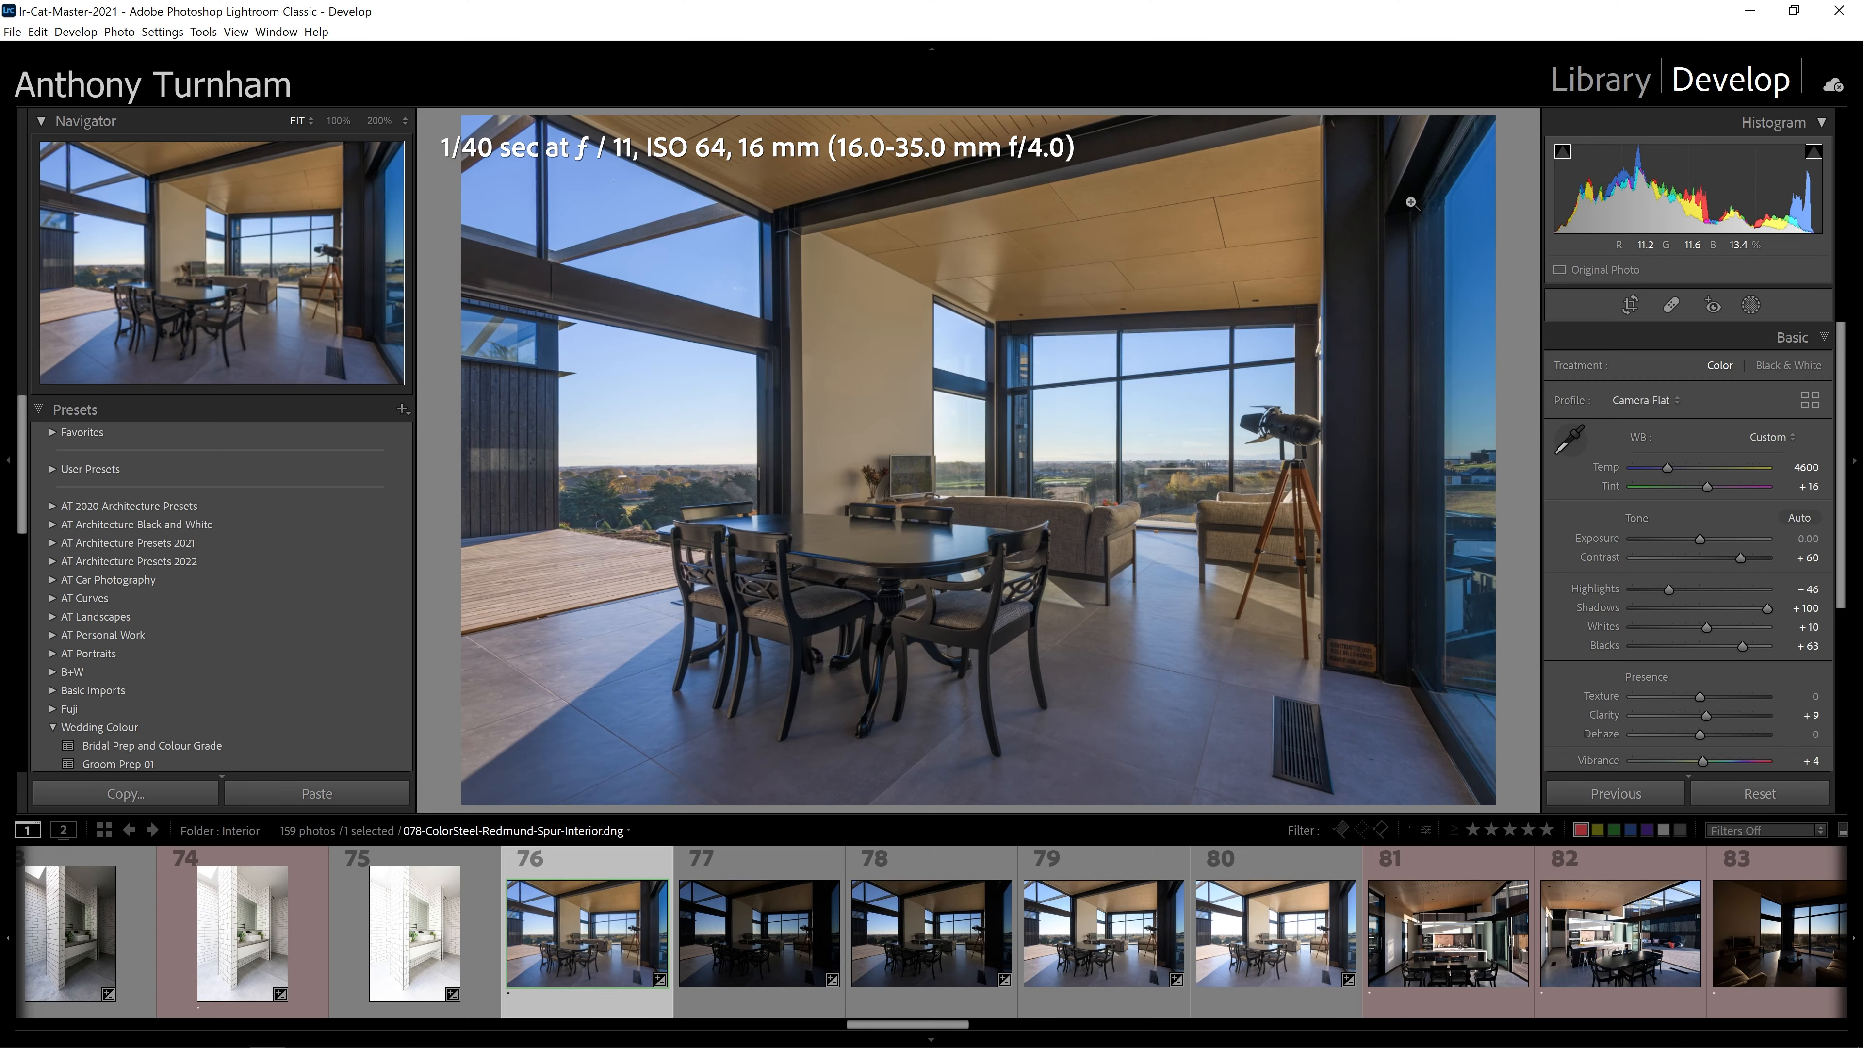
left_click(1447, 189)
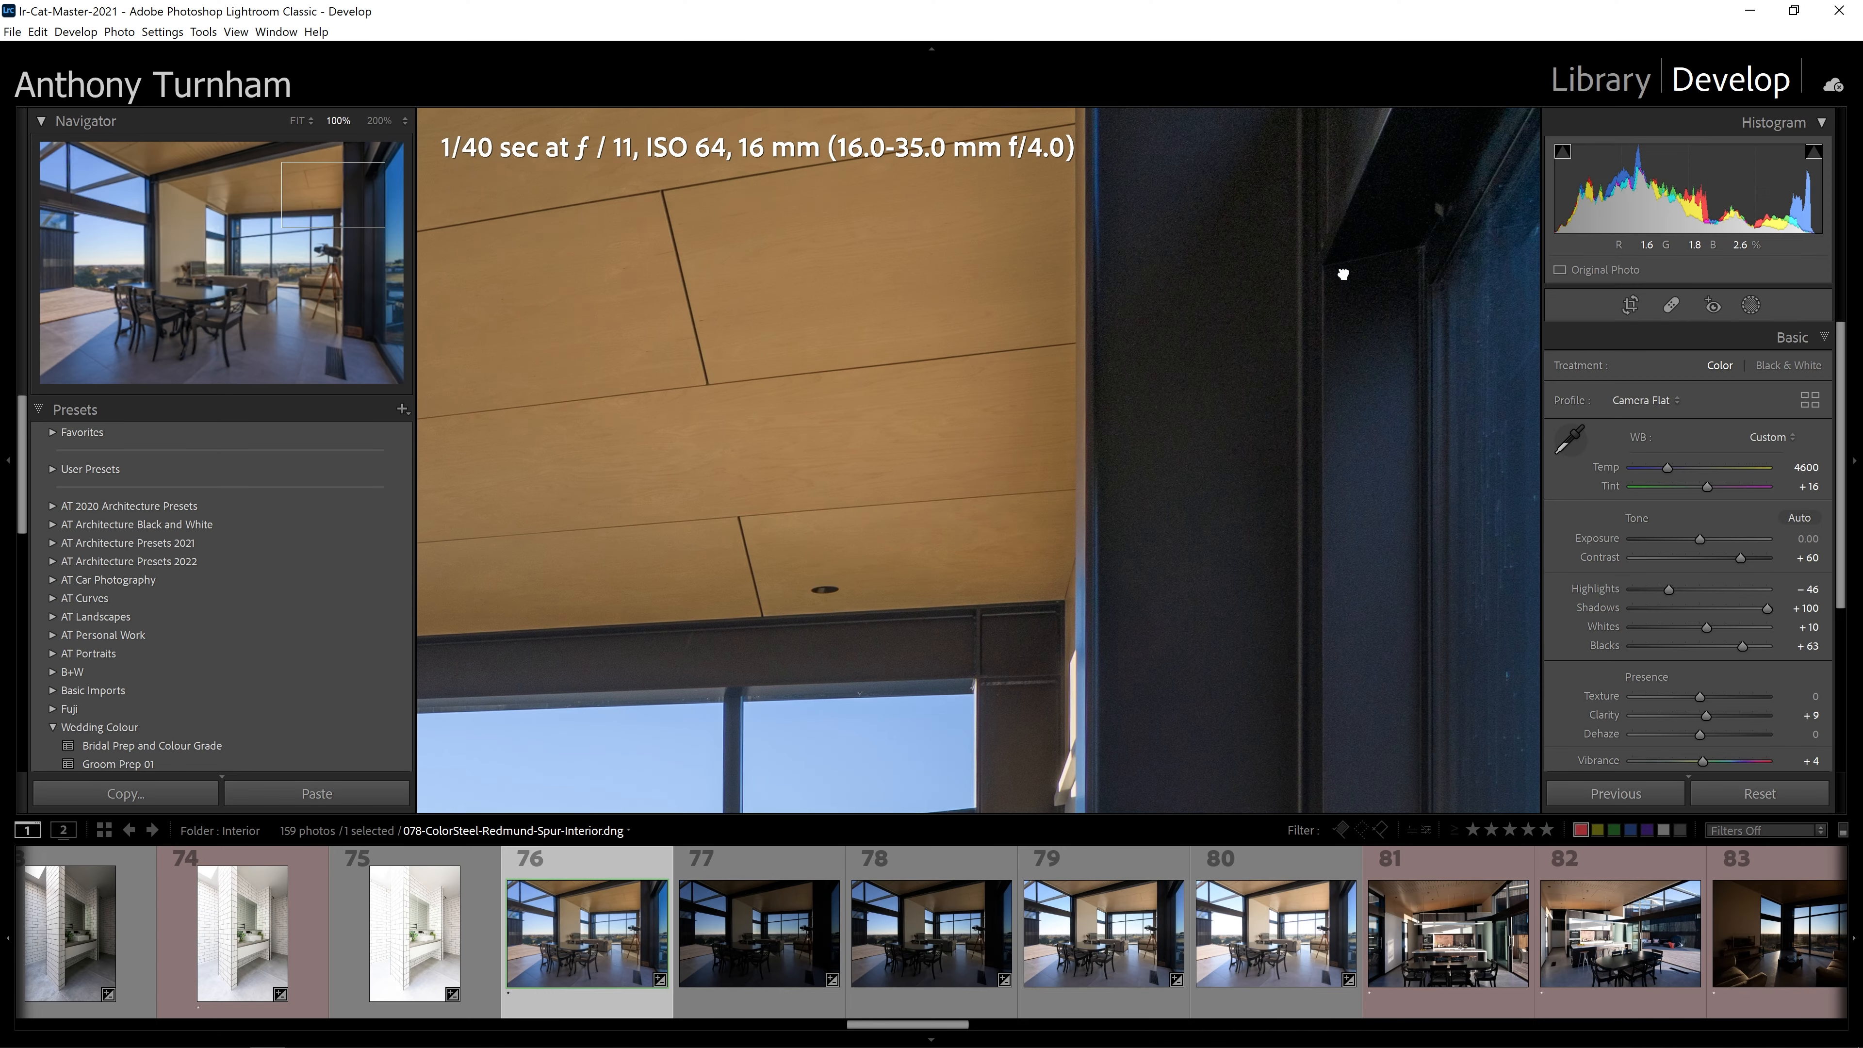
Raise photo 76's Exposure to +1.01, nudge photo 80's to +0.14, and compare noise in the dark window frame between the two.
left_click_drag(1701, 537, 1716, 542)
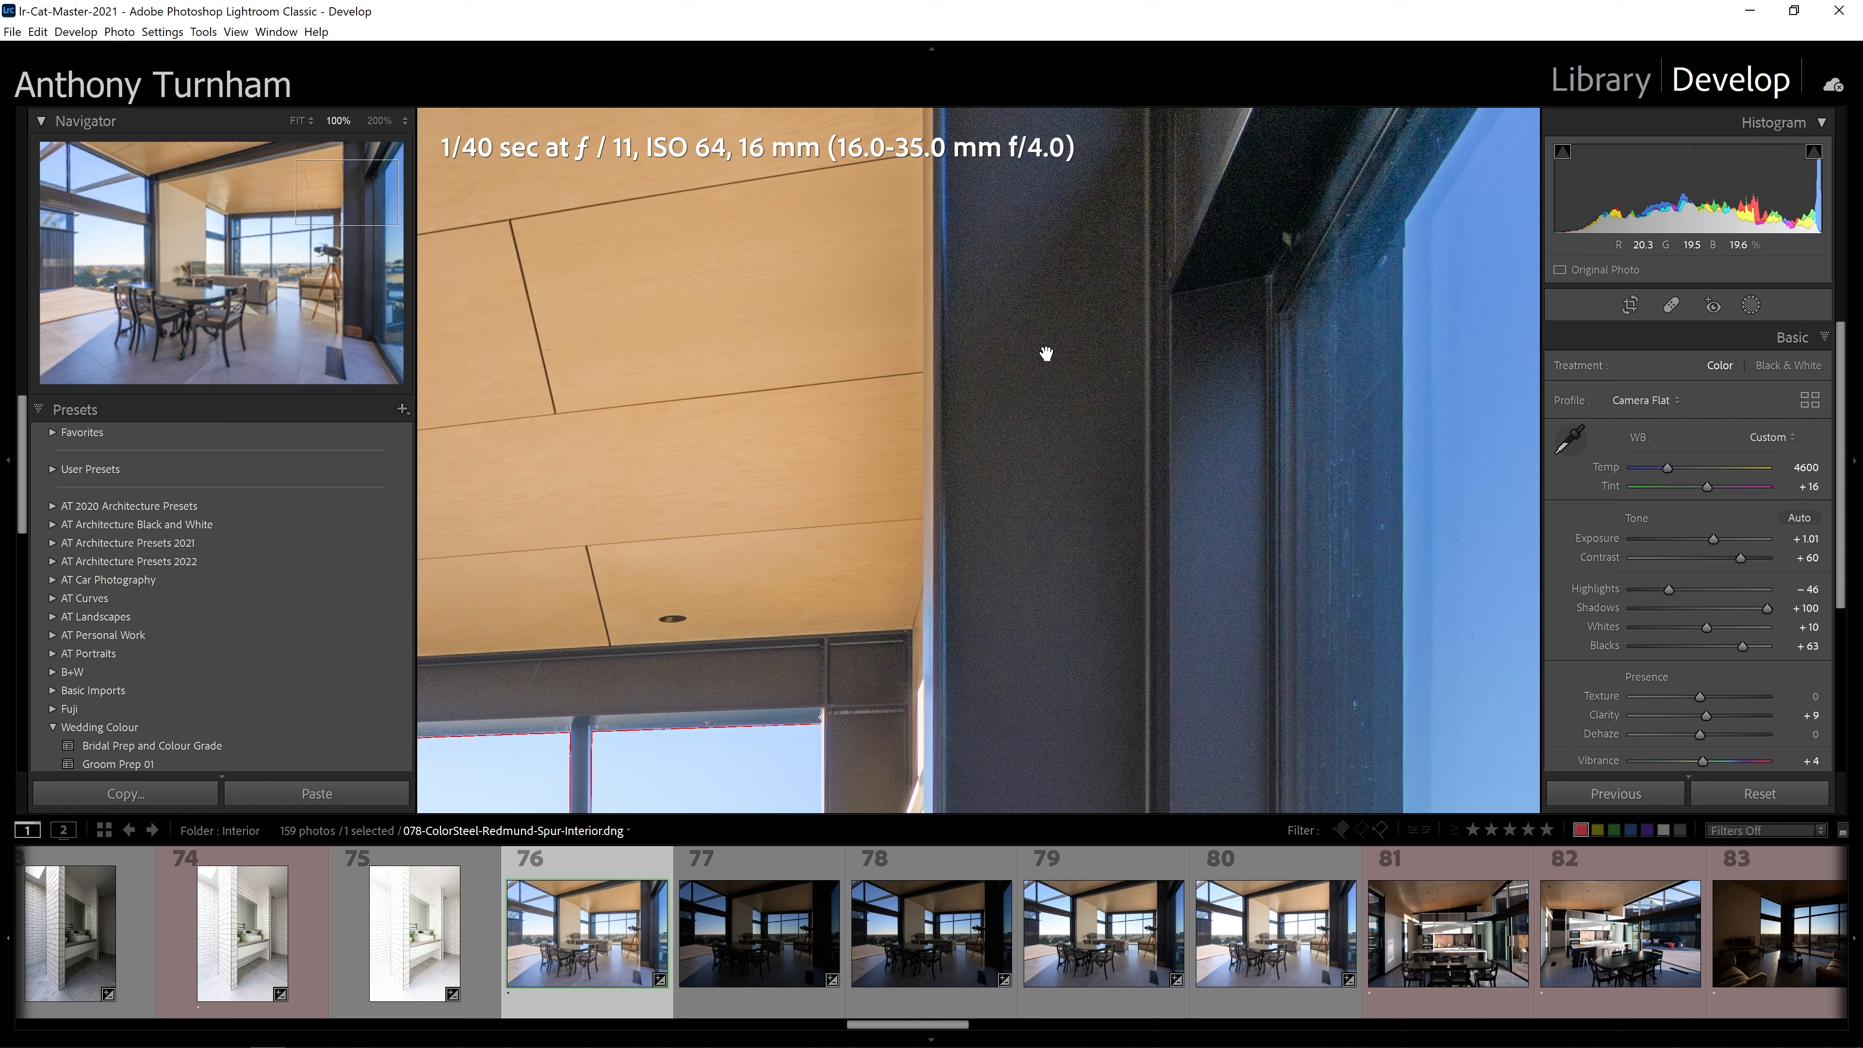
left_click(1245, 943)
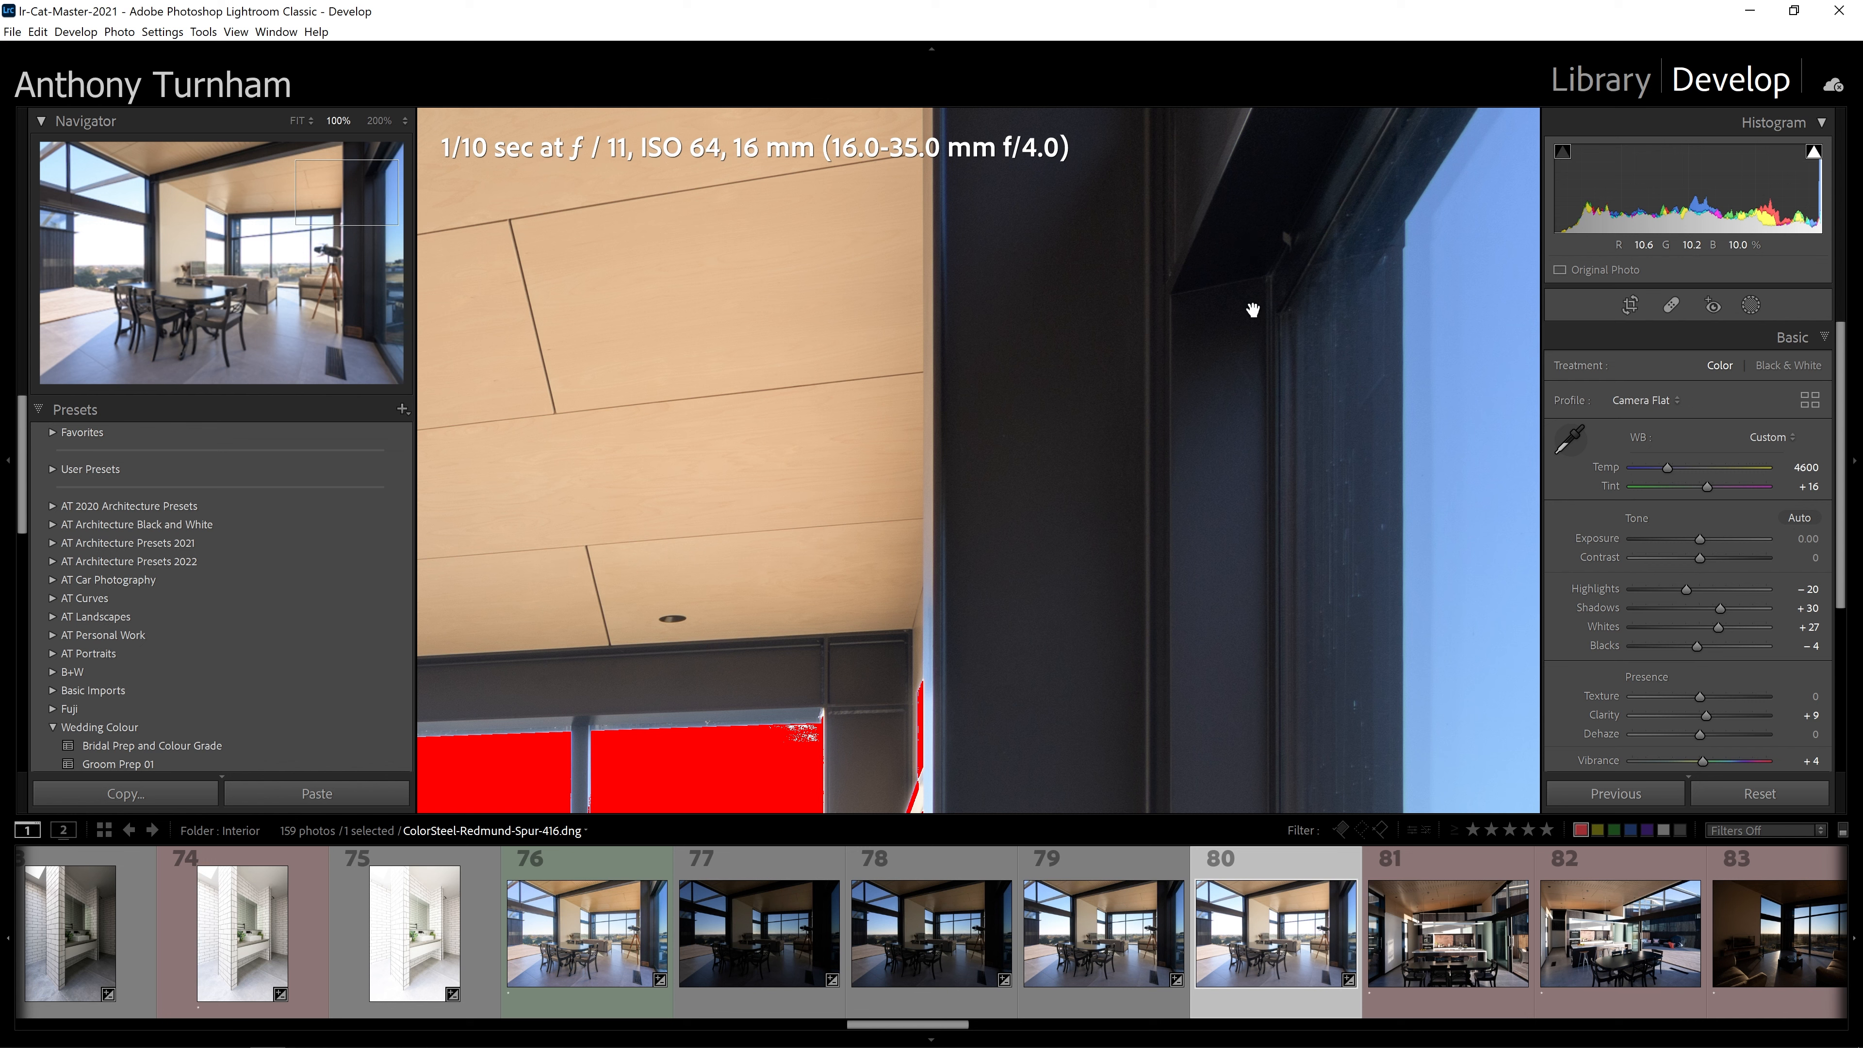
left_click_drag(1701, 538, 1707, 538)
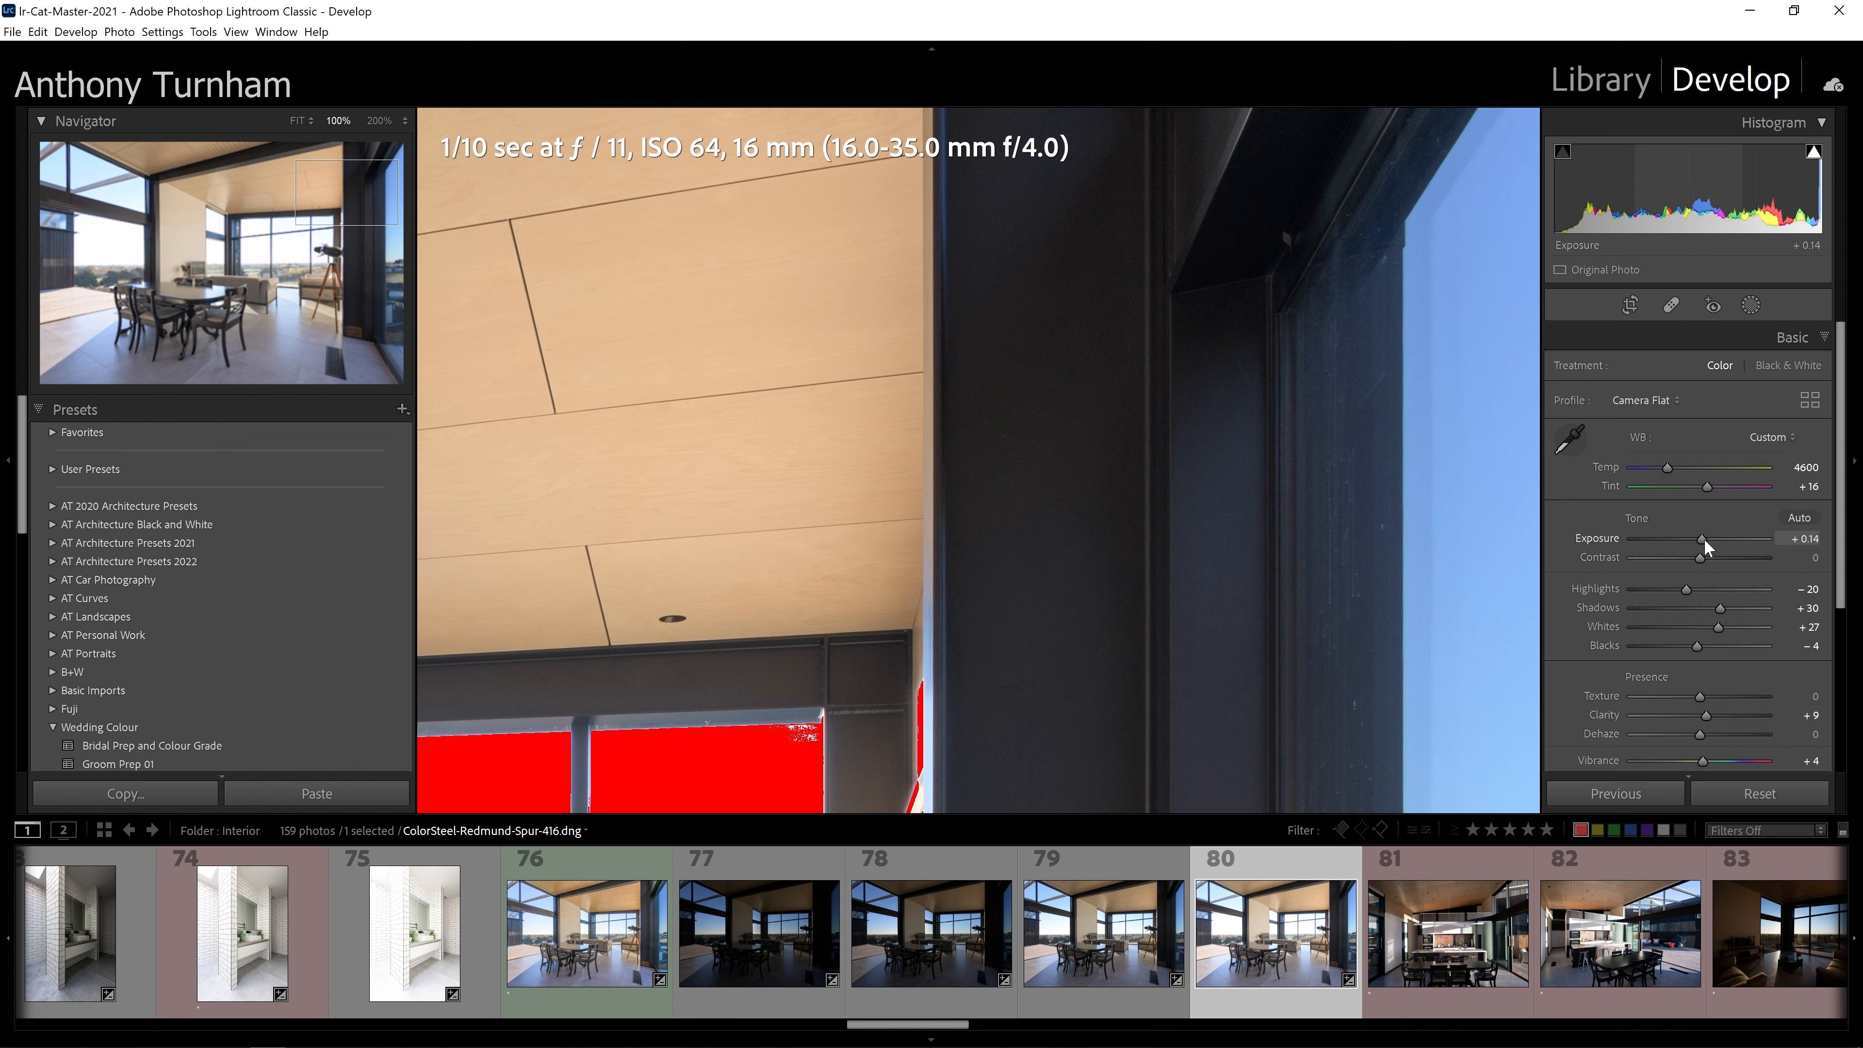
left_click(590, 939)
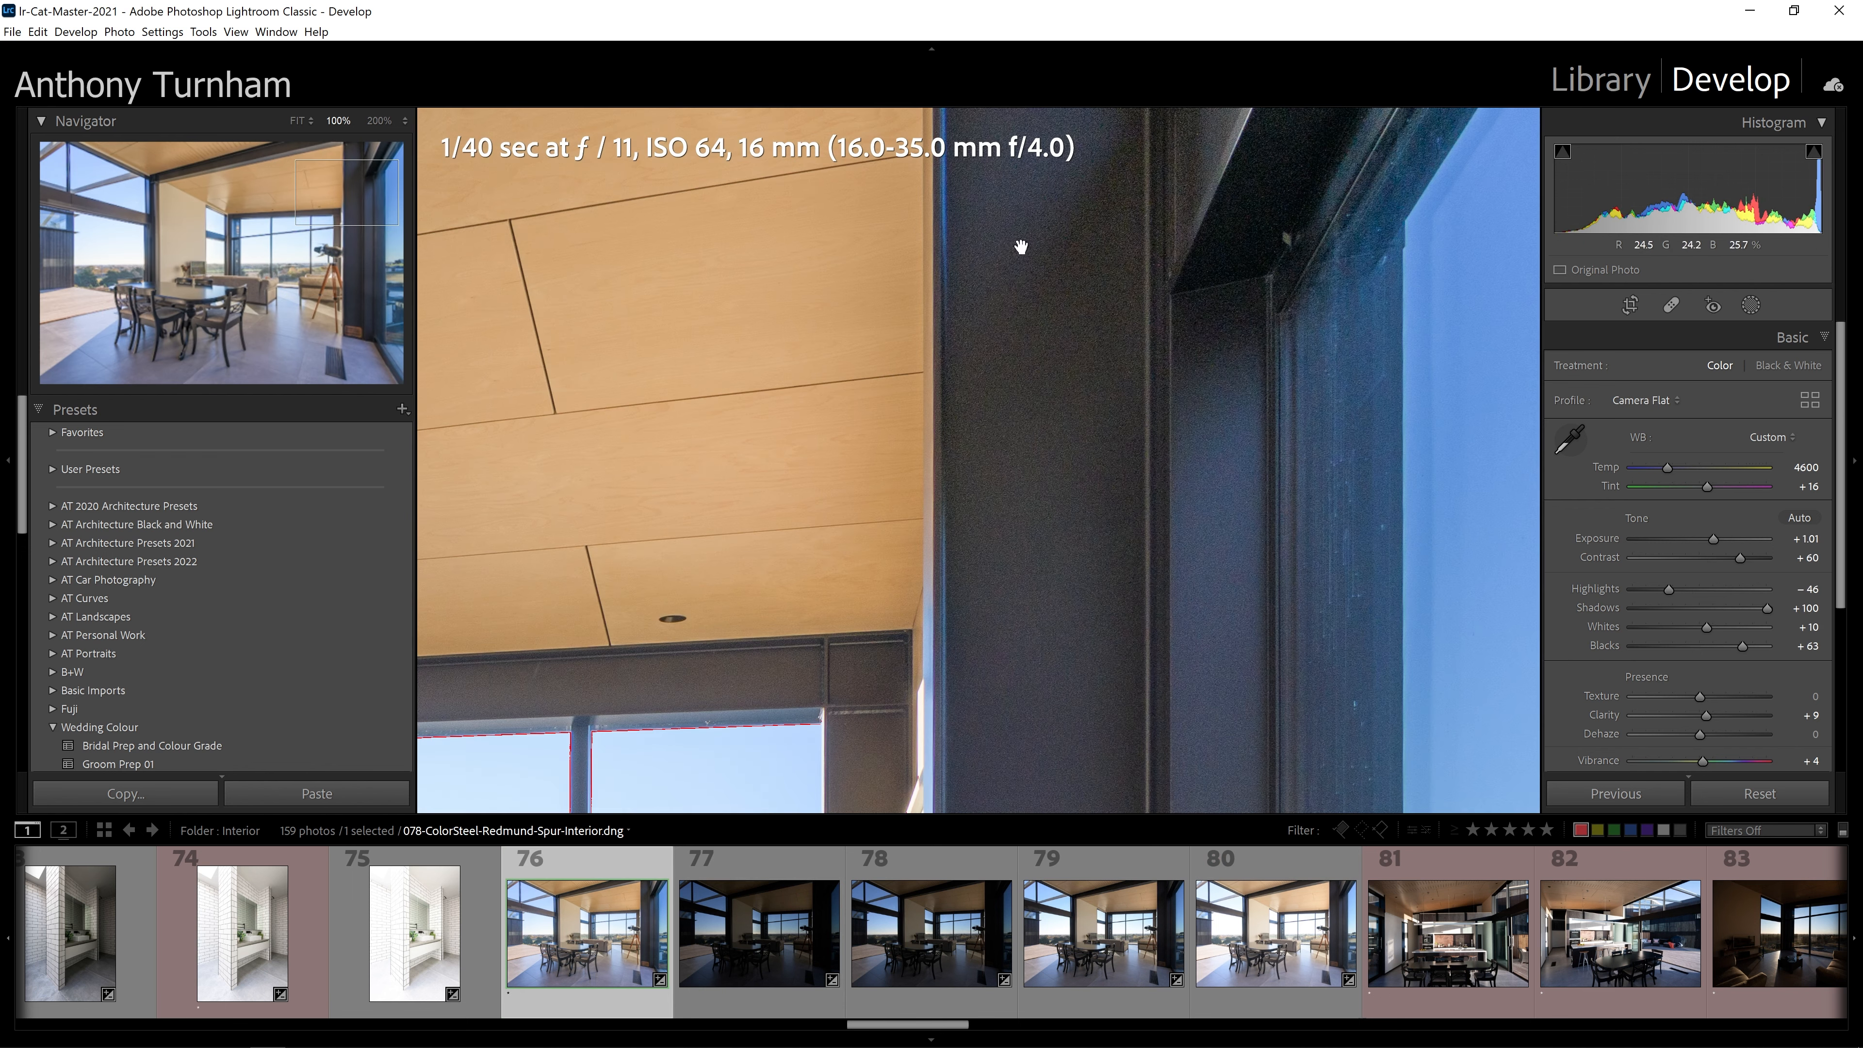
Inspect photo 76's window views and lounge at 100%, and test highlight recovery by lowering Exposure to -1.80.
left_click_drag(733, 777, 1254, 93)
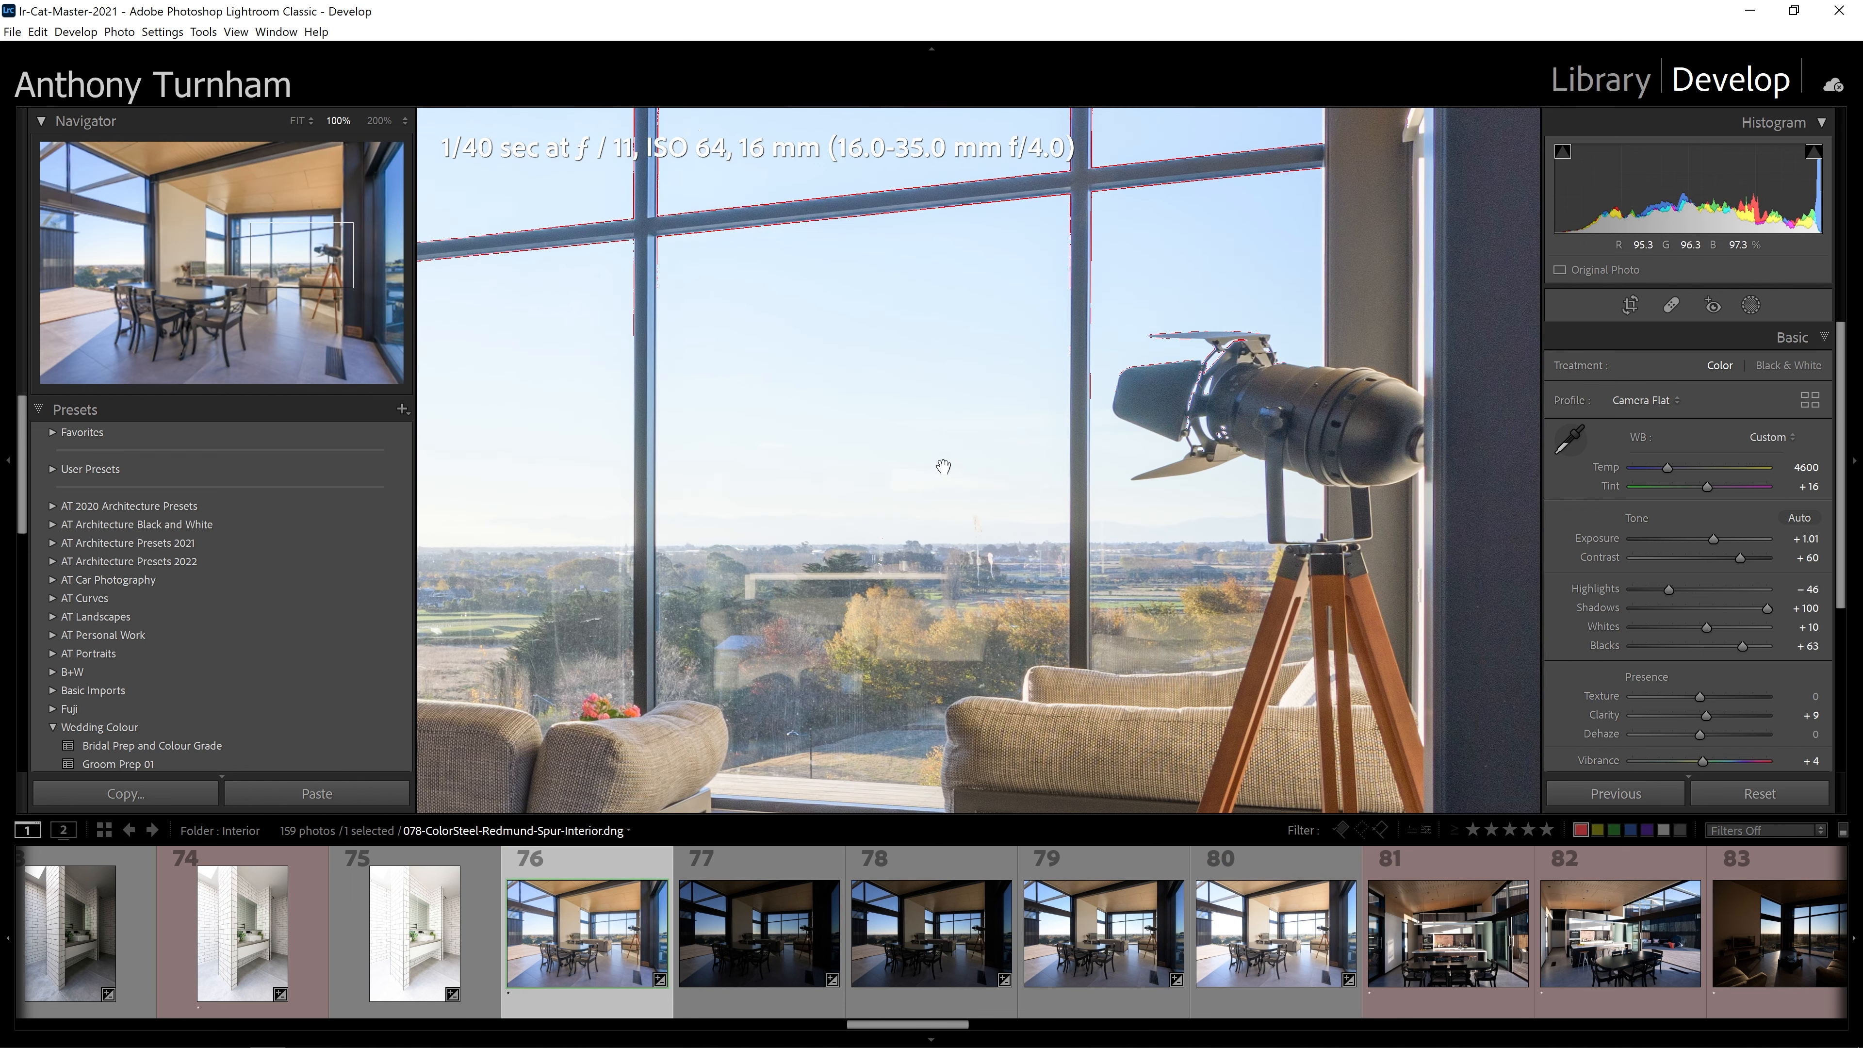
left_click_drag(778, 581, 1559, 422)
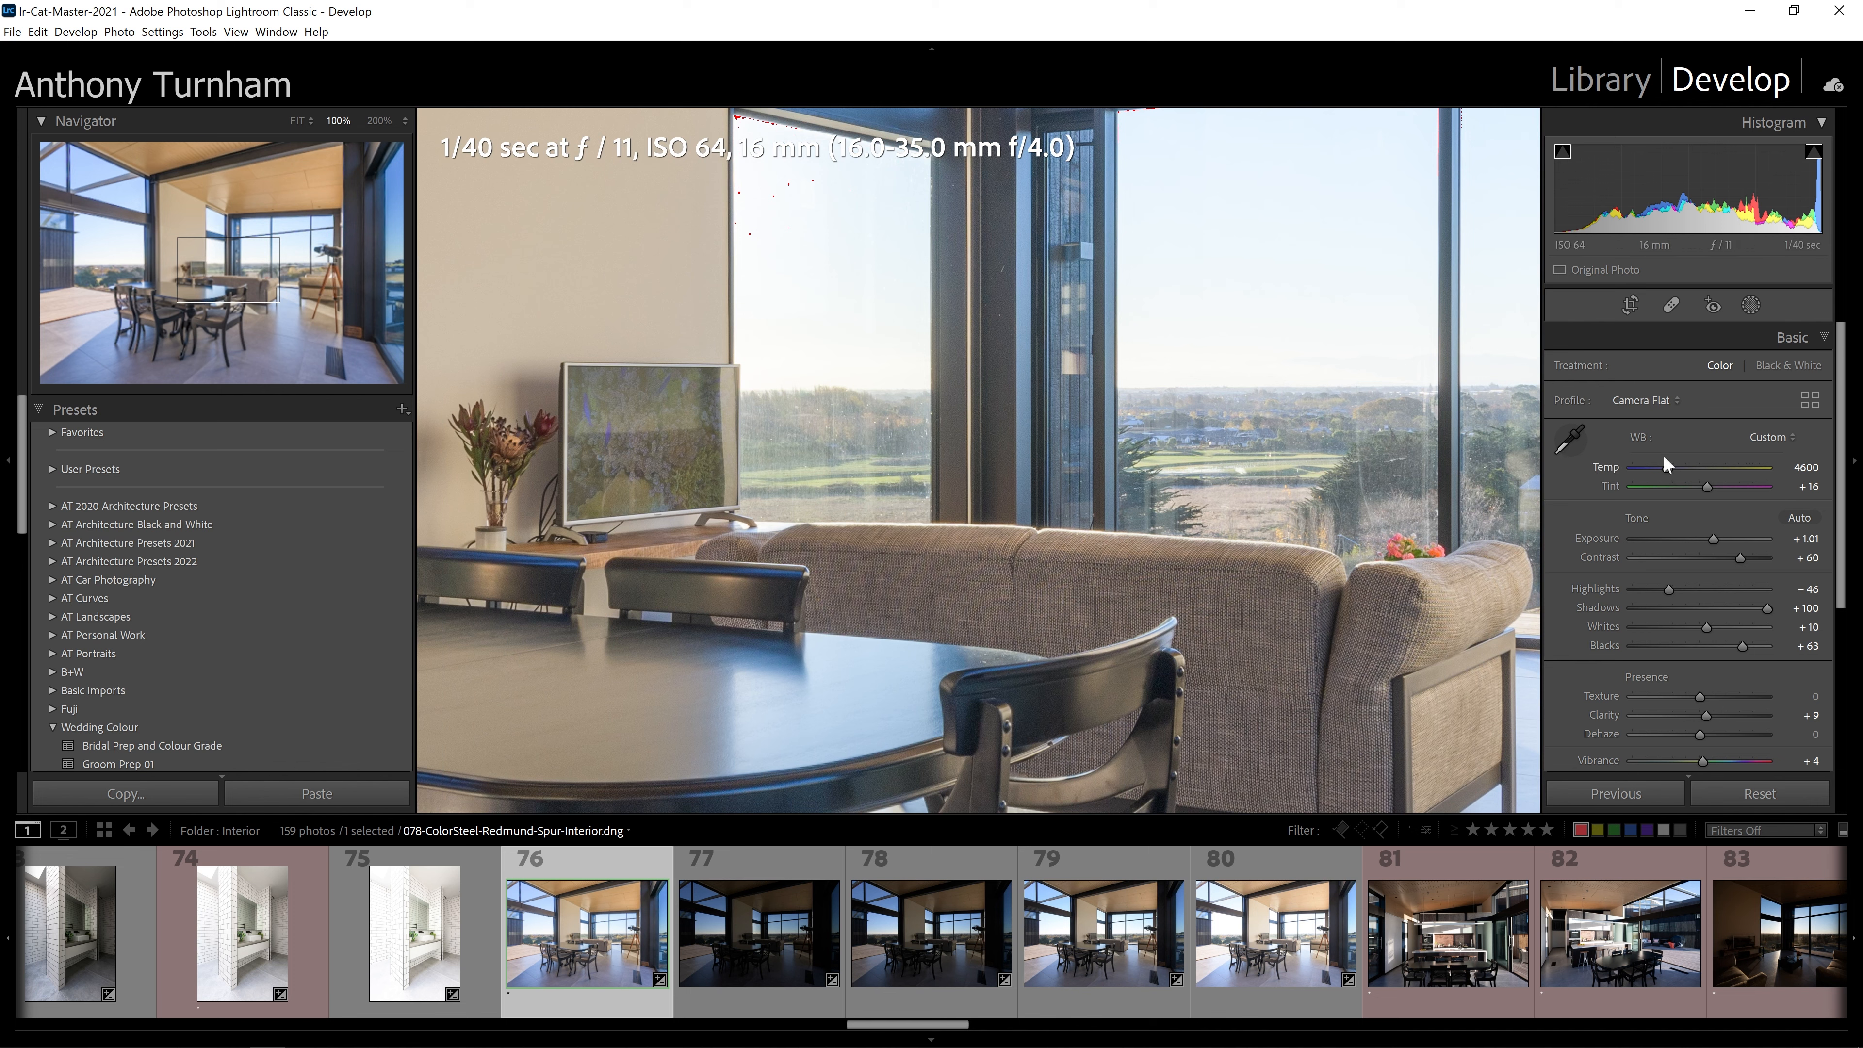
left_click_drag(1714, 540, 1676, 558)
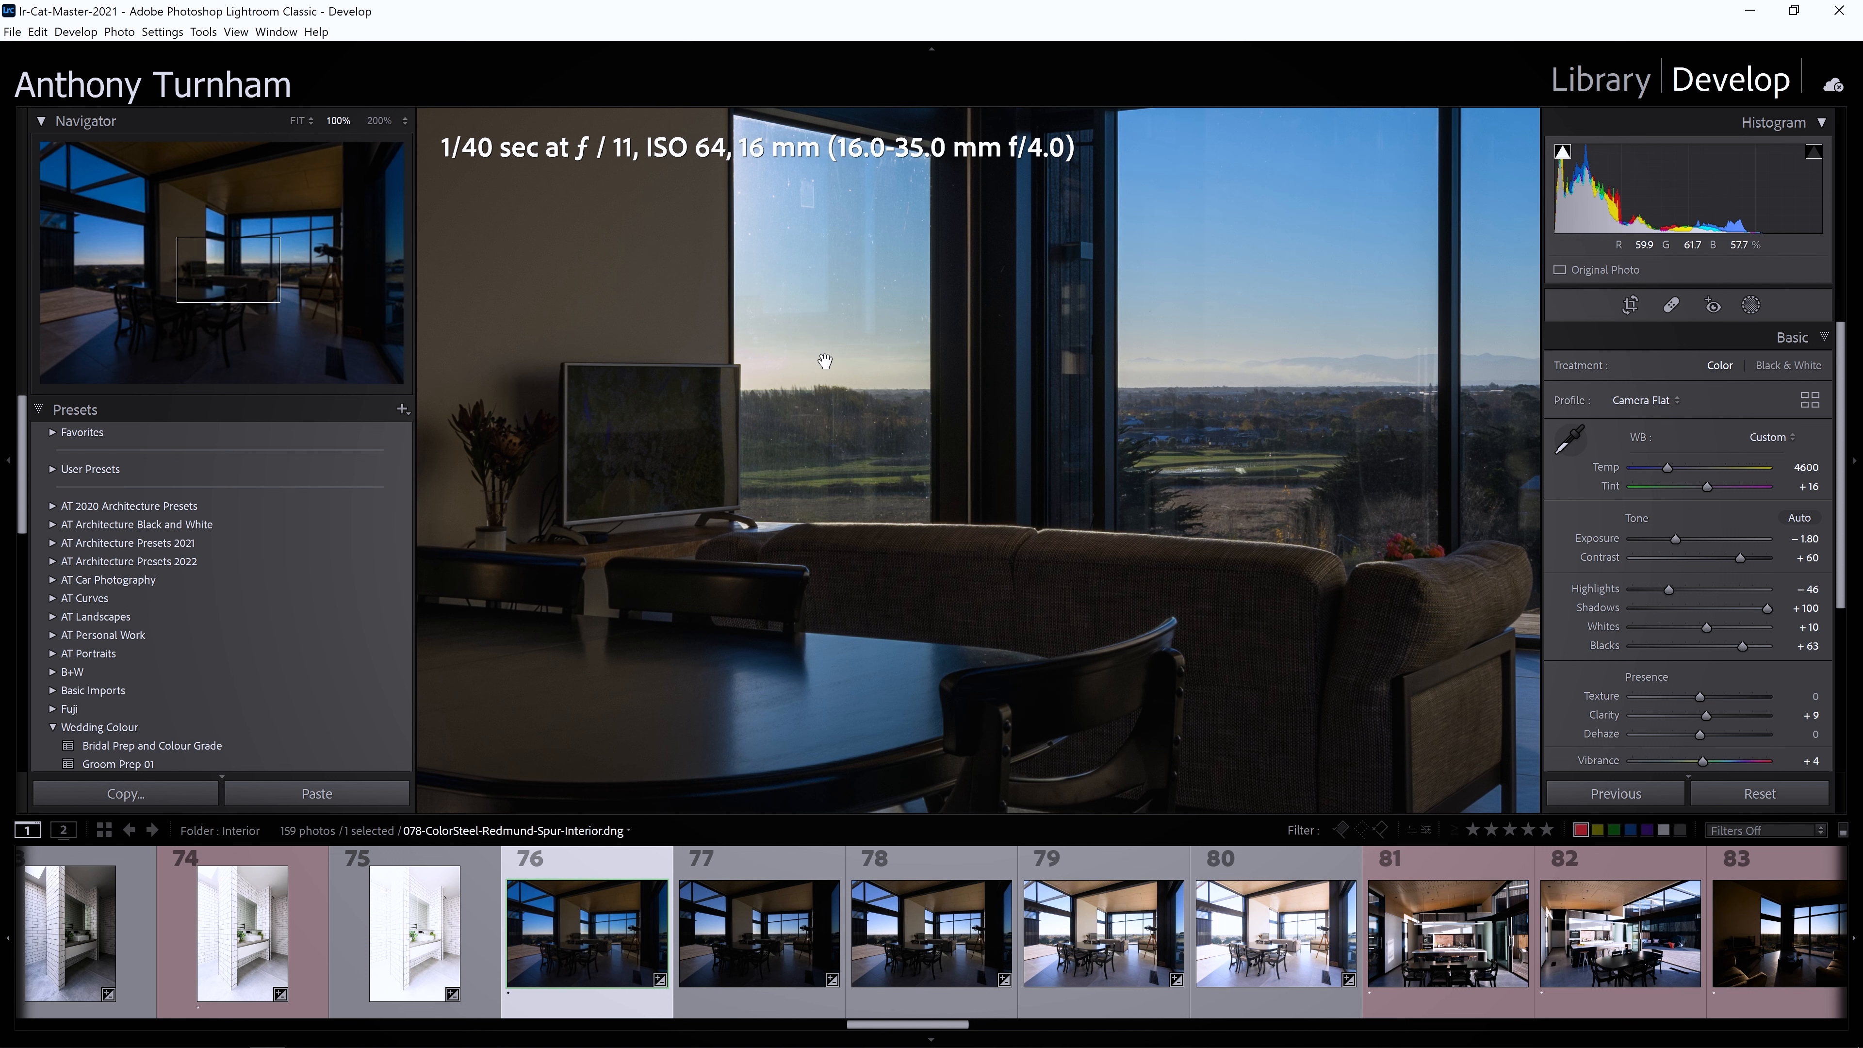
left_click_drag(810, 356, 816, 419)
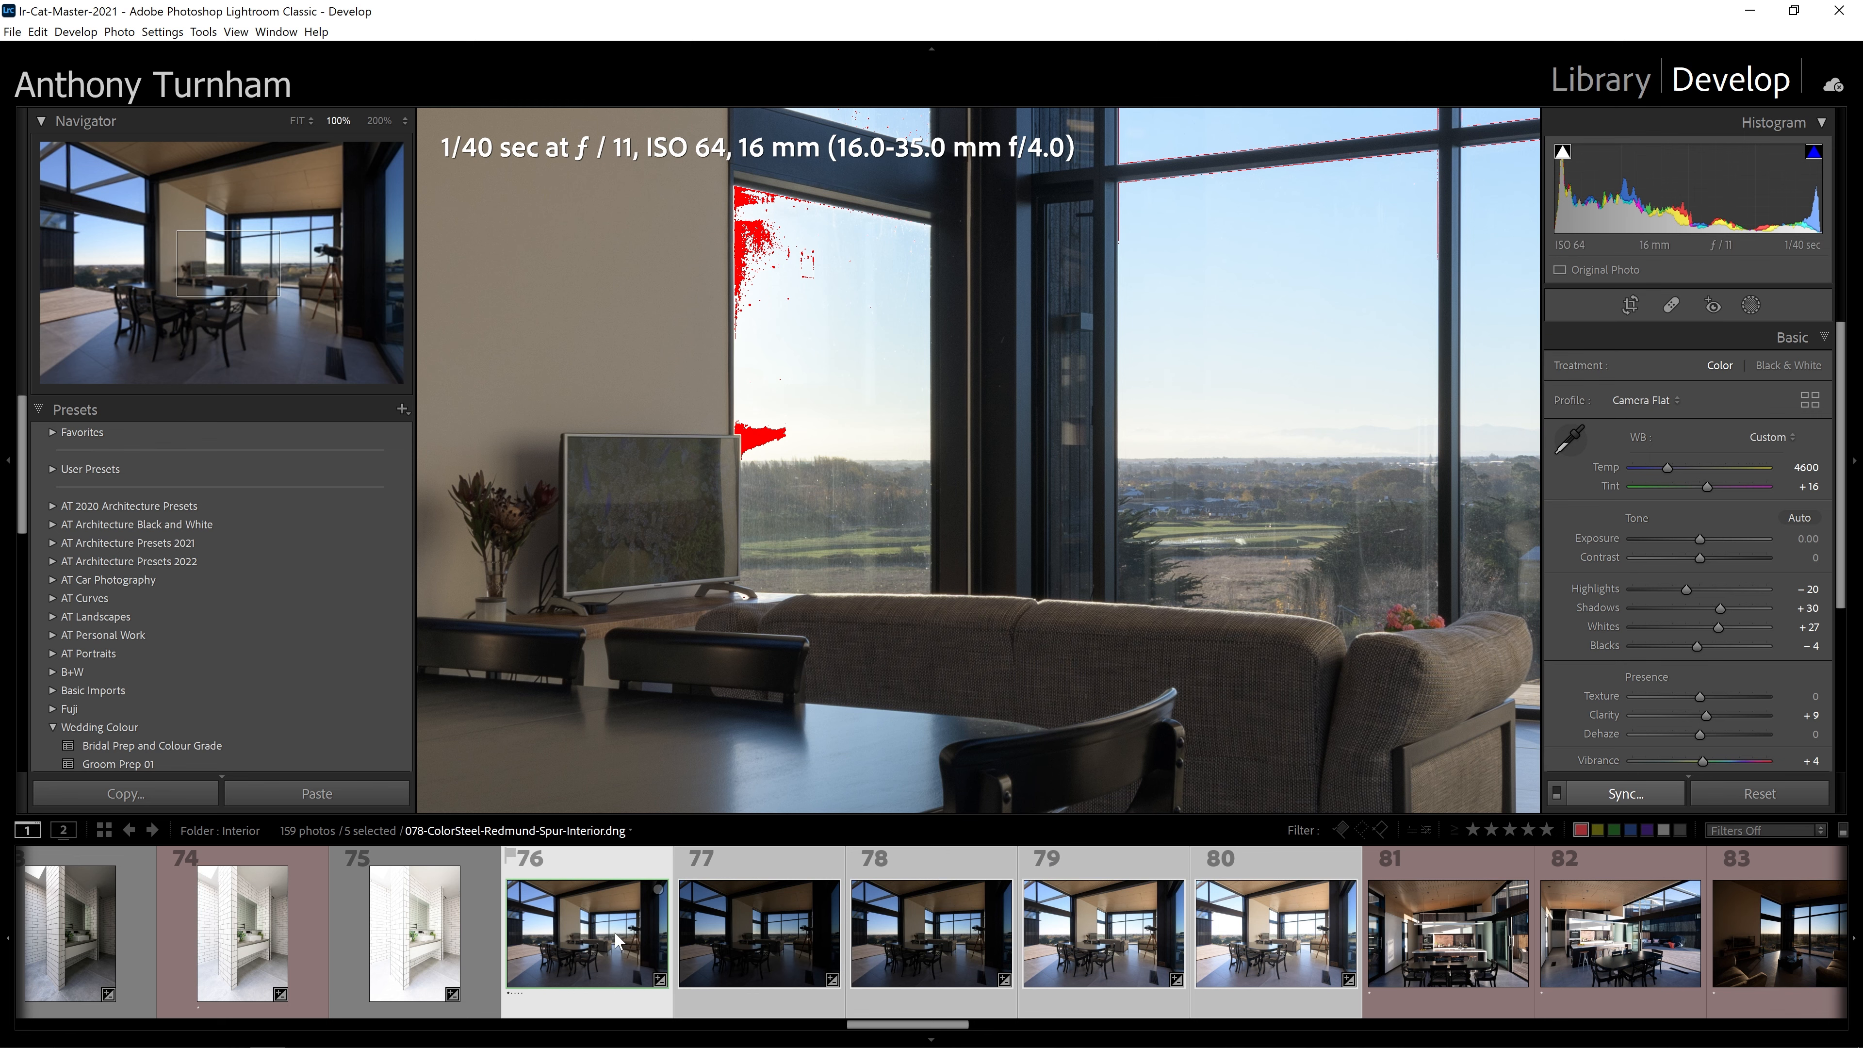
Compare the five bracketed exposures, photos 76 to 80, side by side in an enlarged survey view.
key("n")
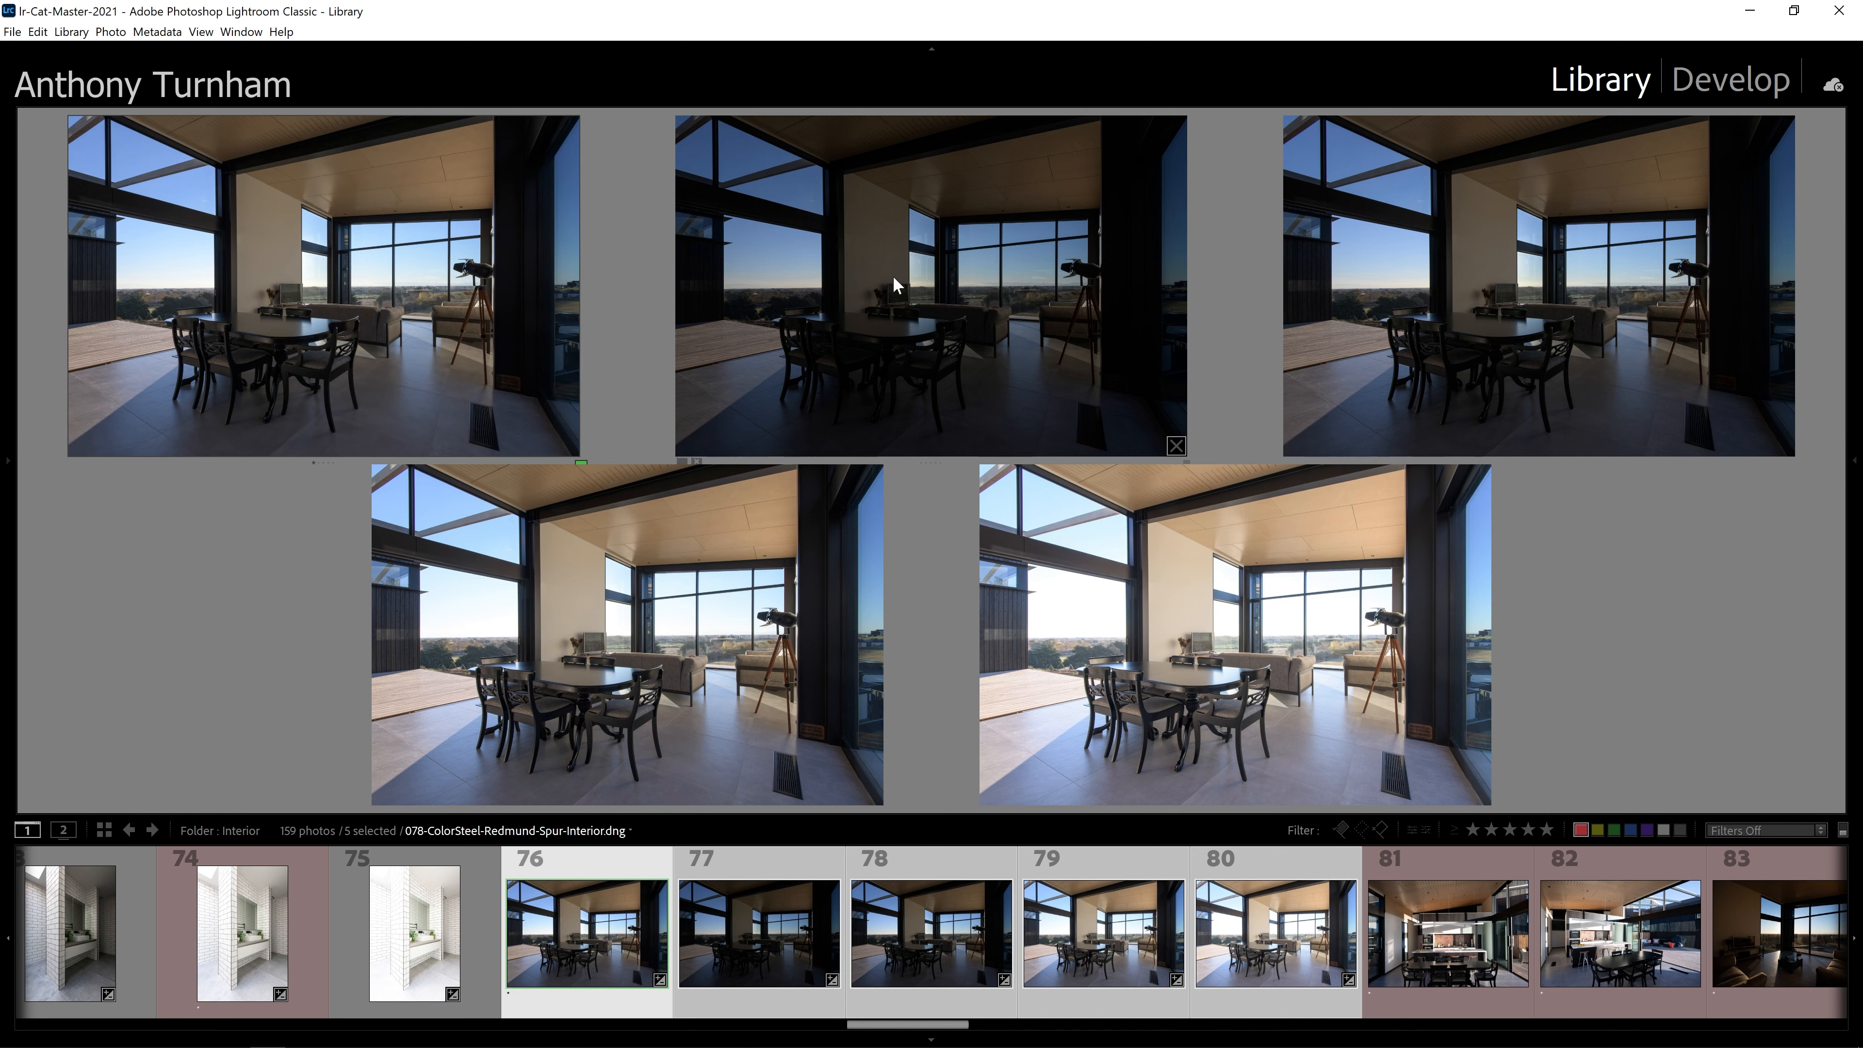
key("F5")
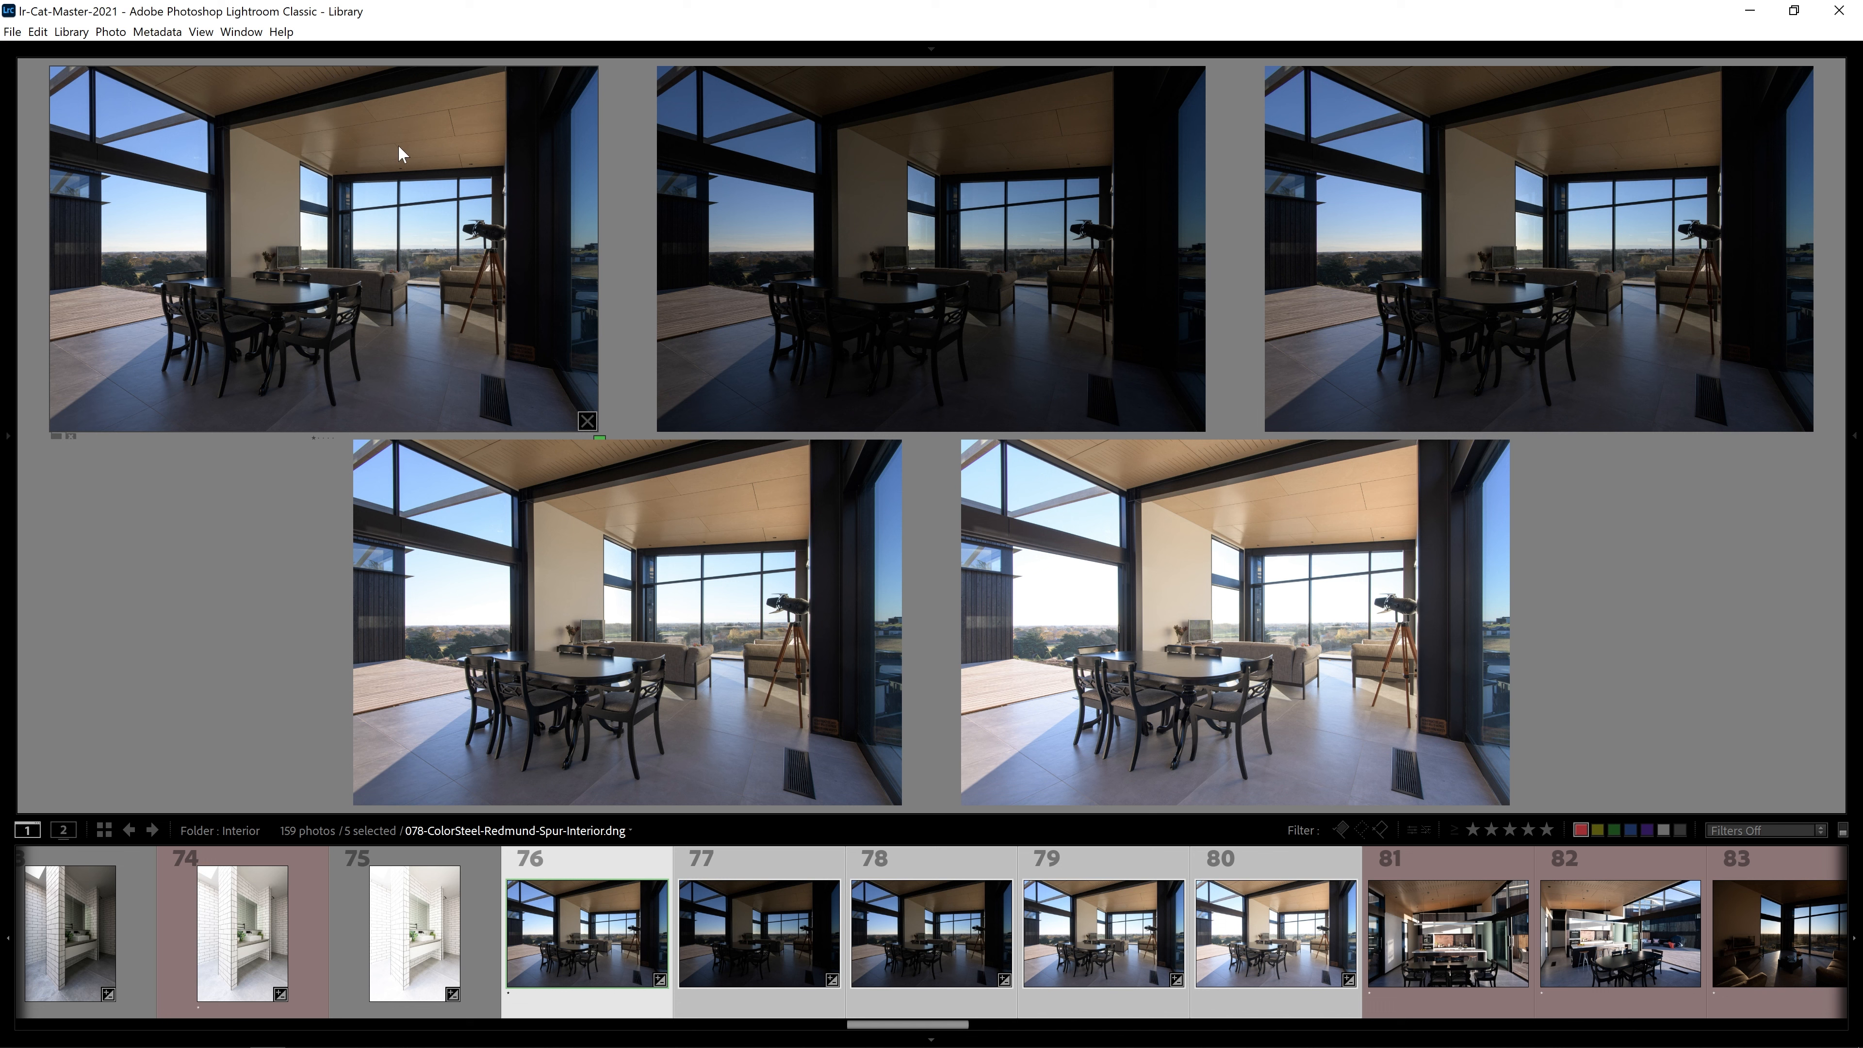
left_click(671, 584)
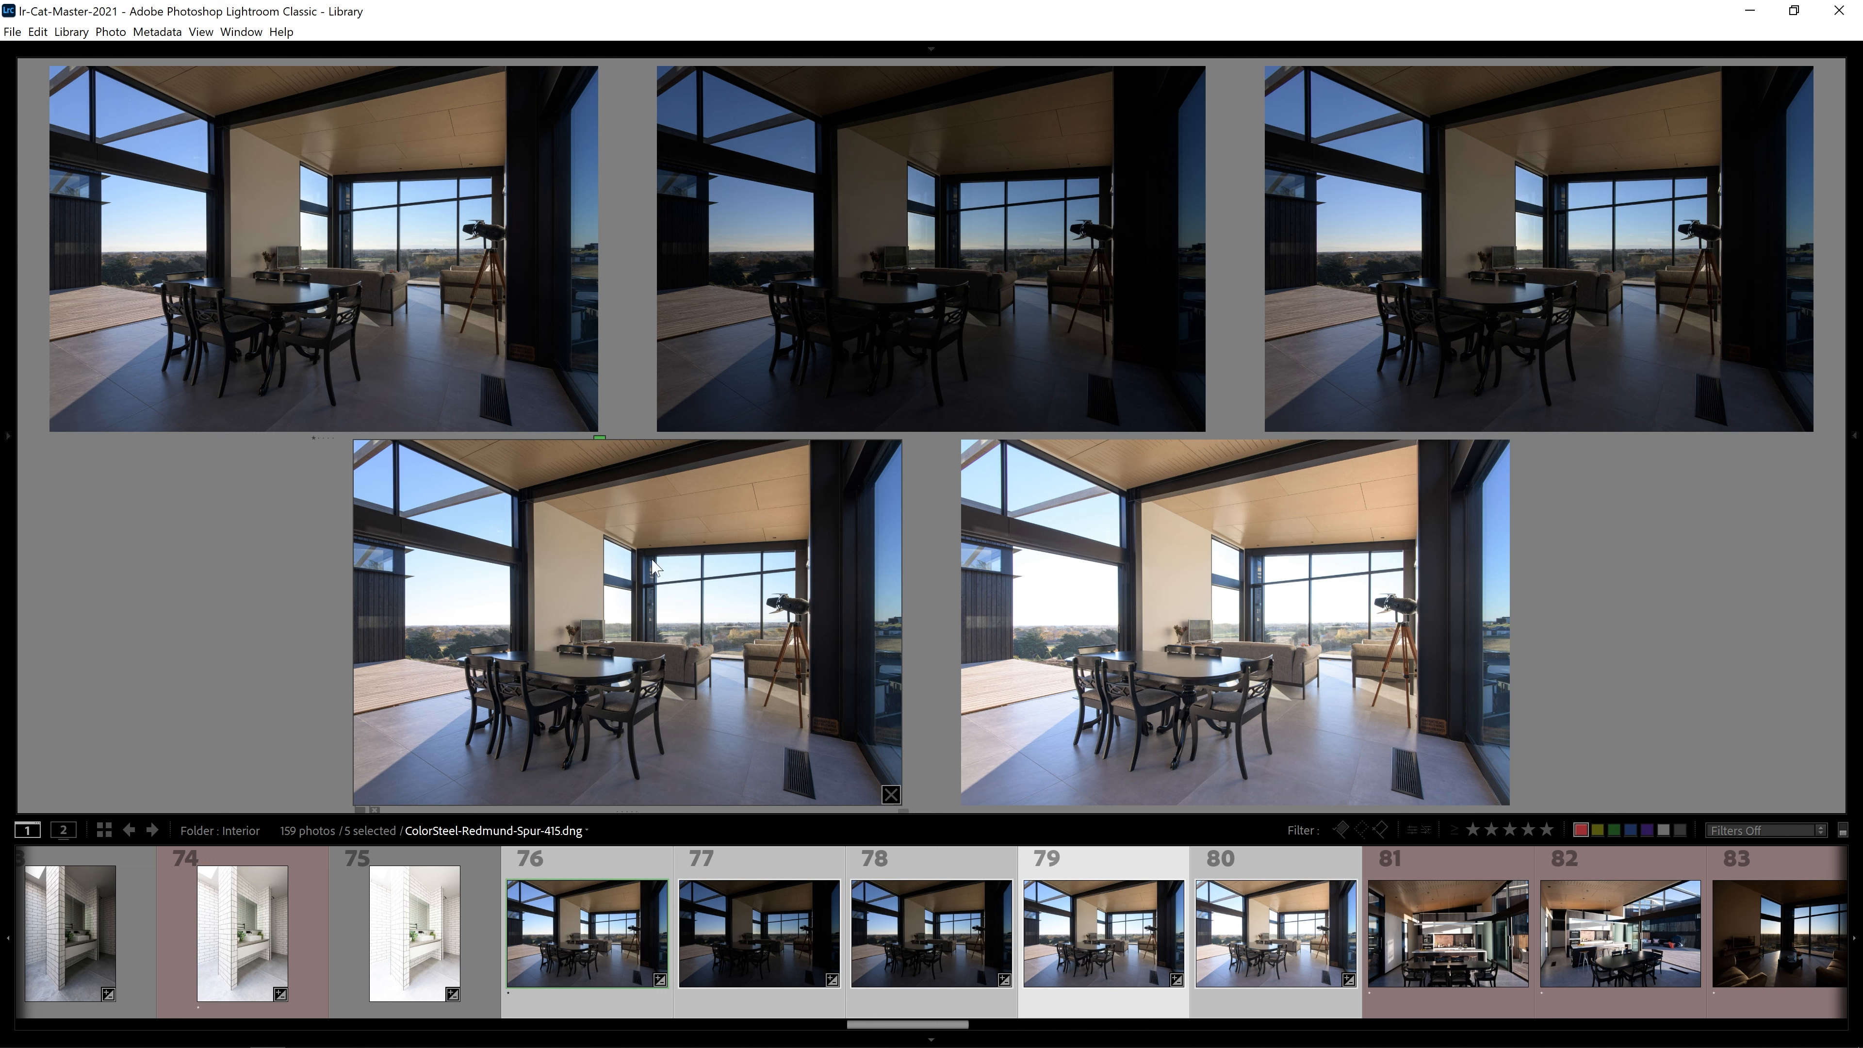
left_click(1144, 616)
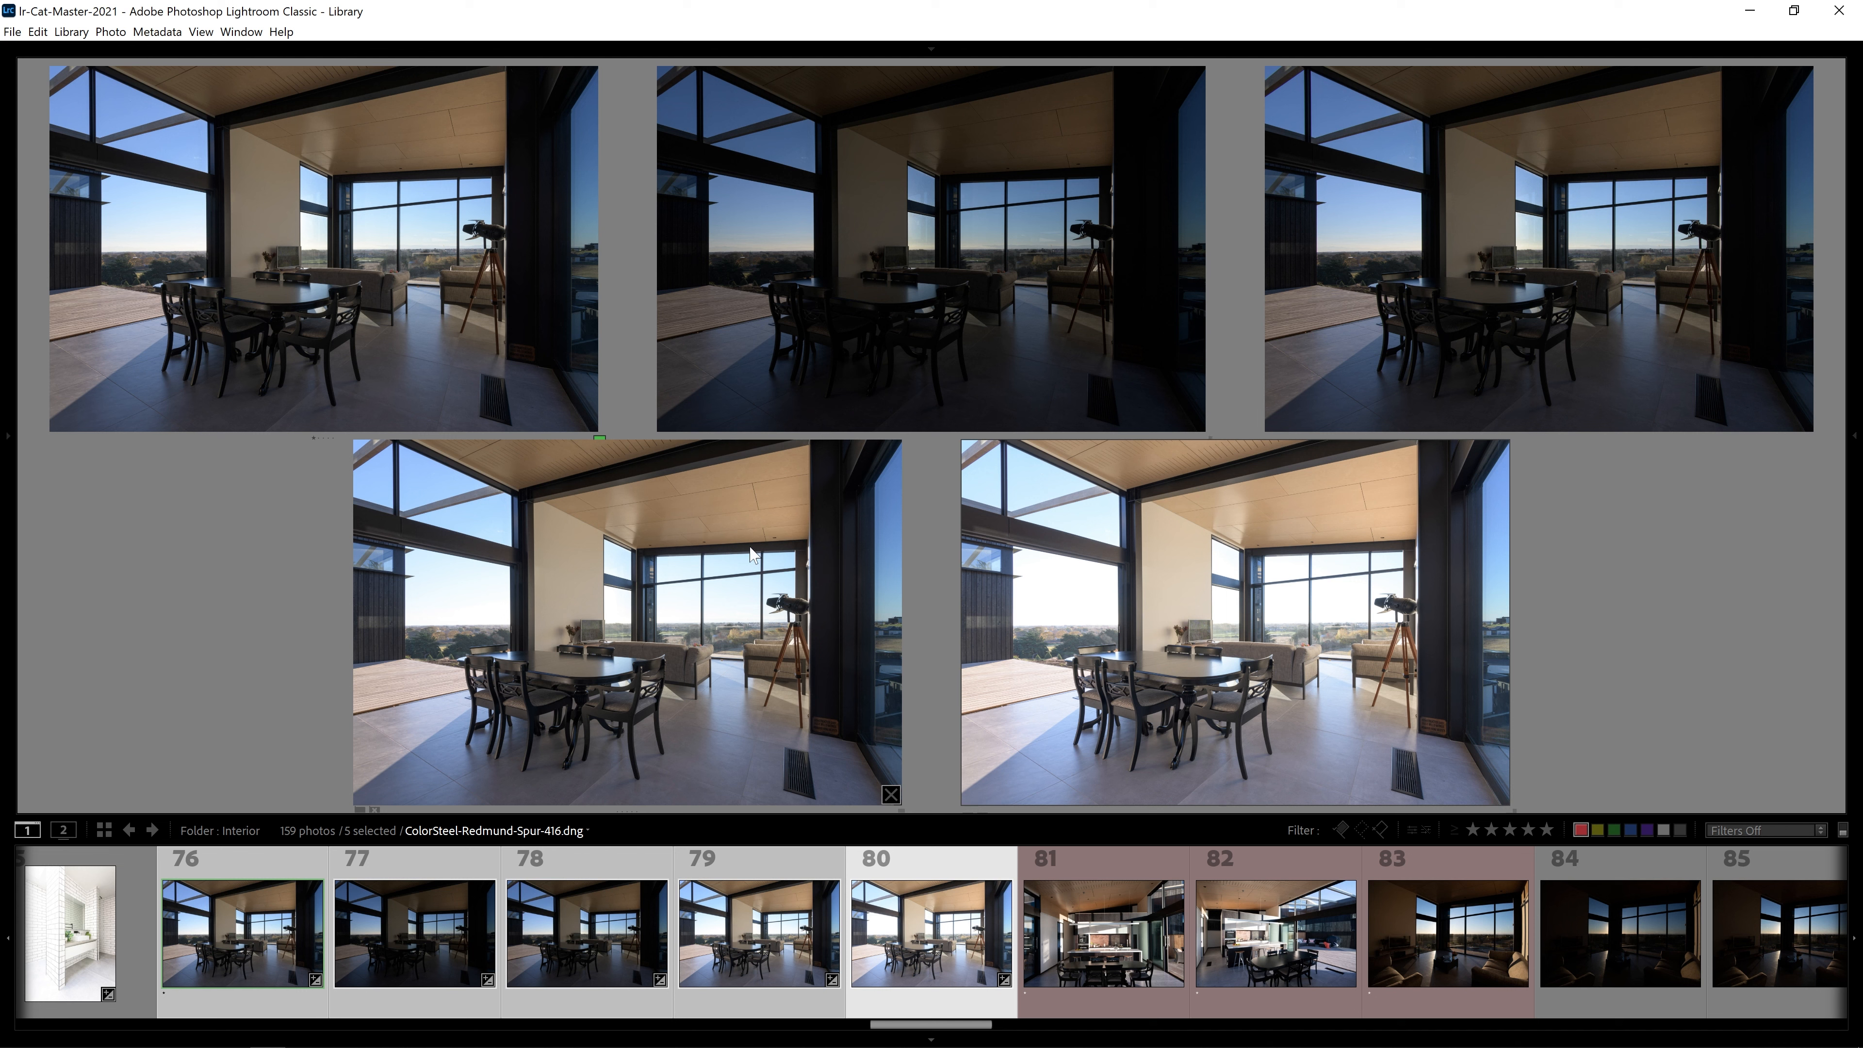
left_click(949, 224)
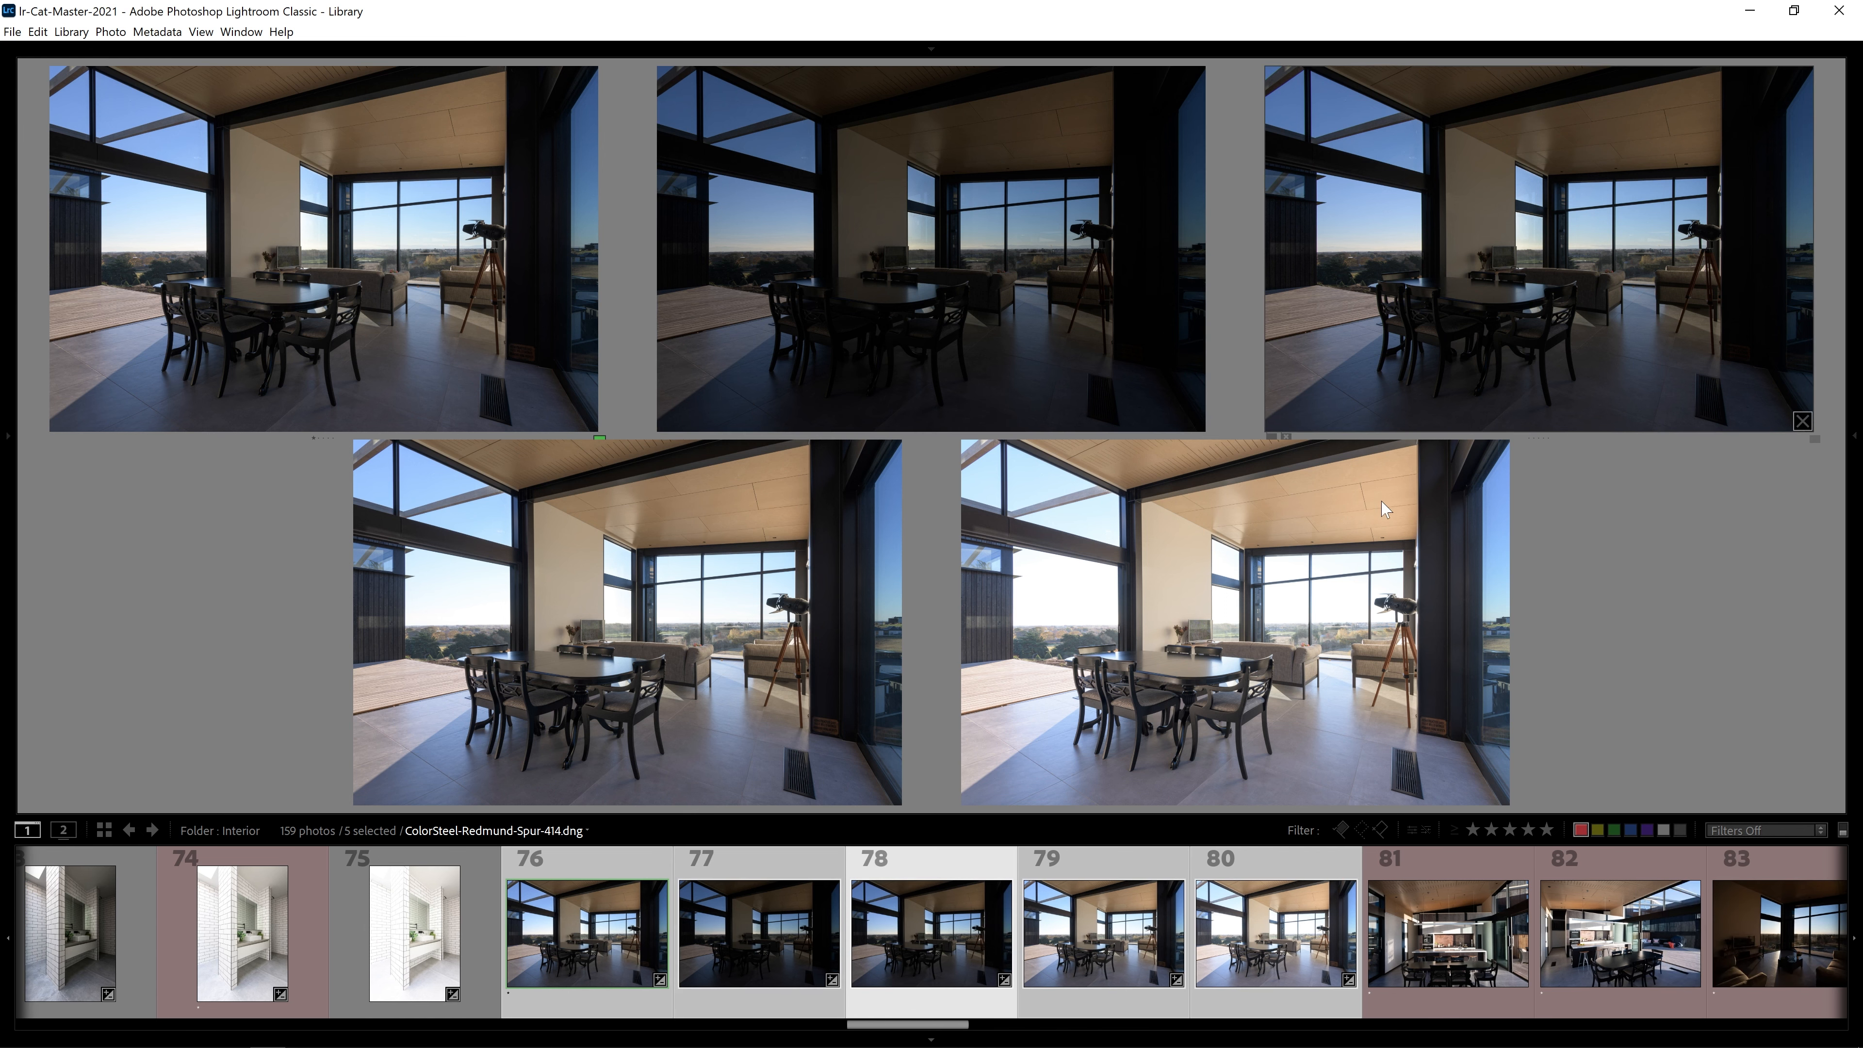
View photo 78 on its own and compare its histogram with that of the darker photo 77.
key("e")
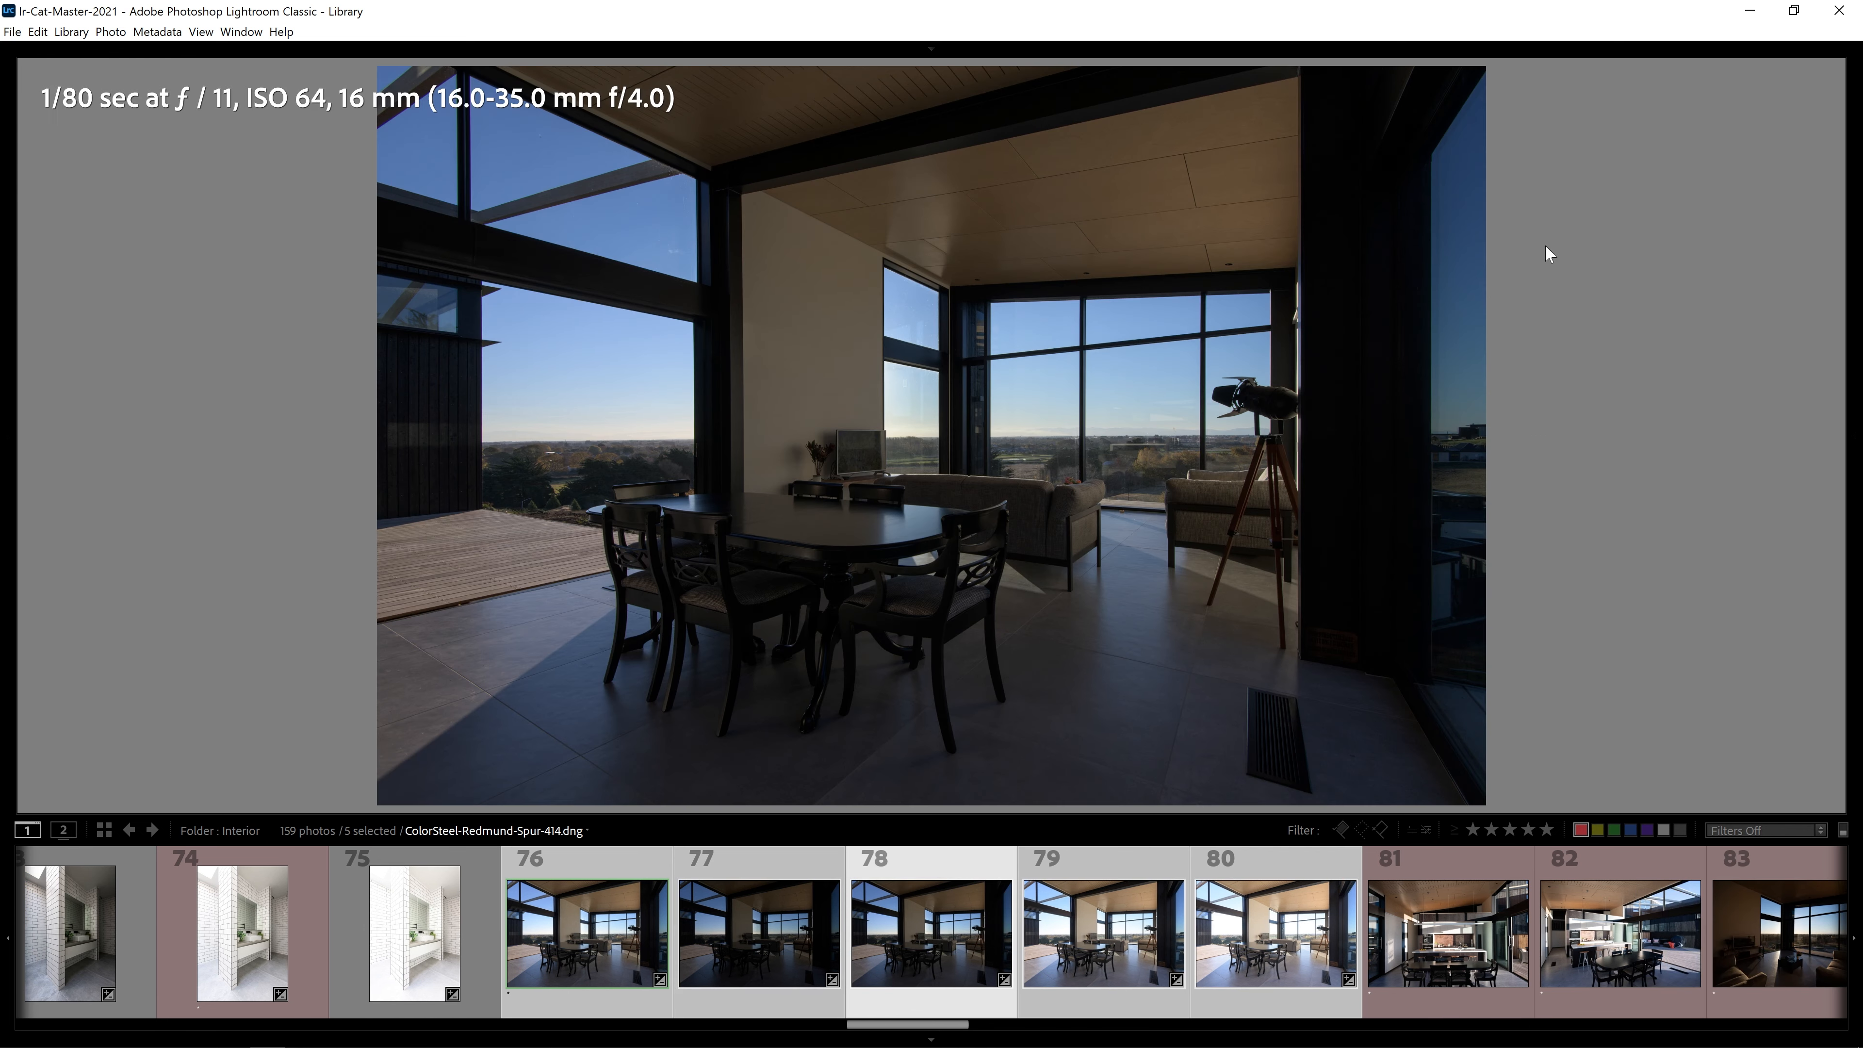
left_click(1854, 229)
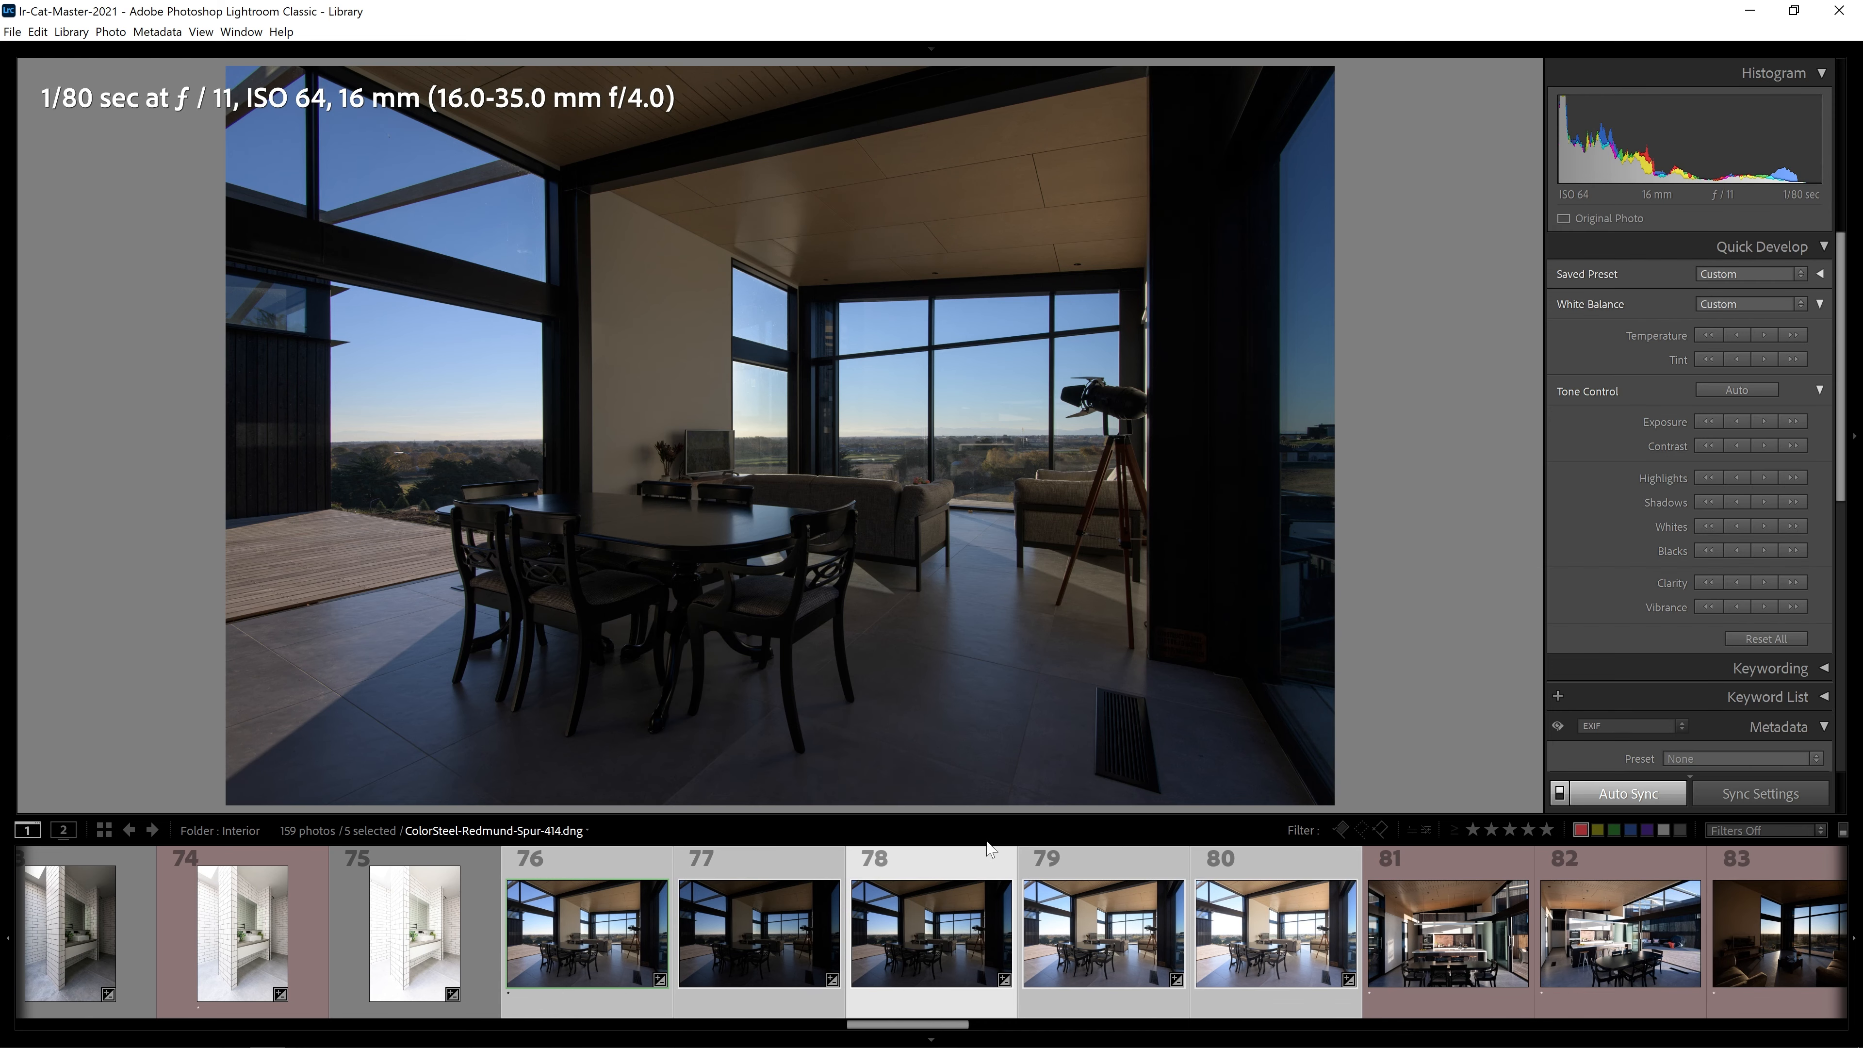
left_click(722, 966)
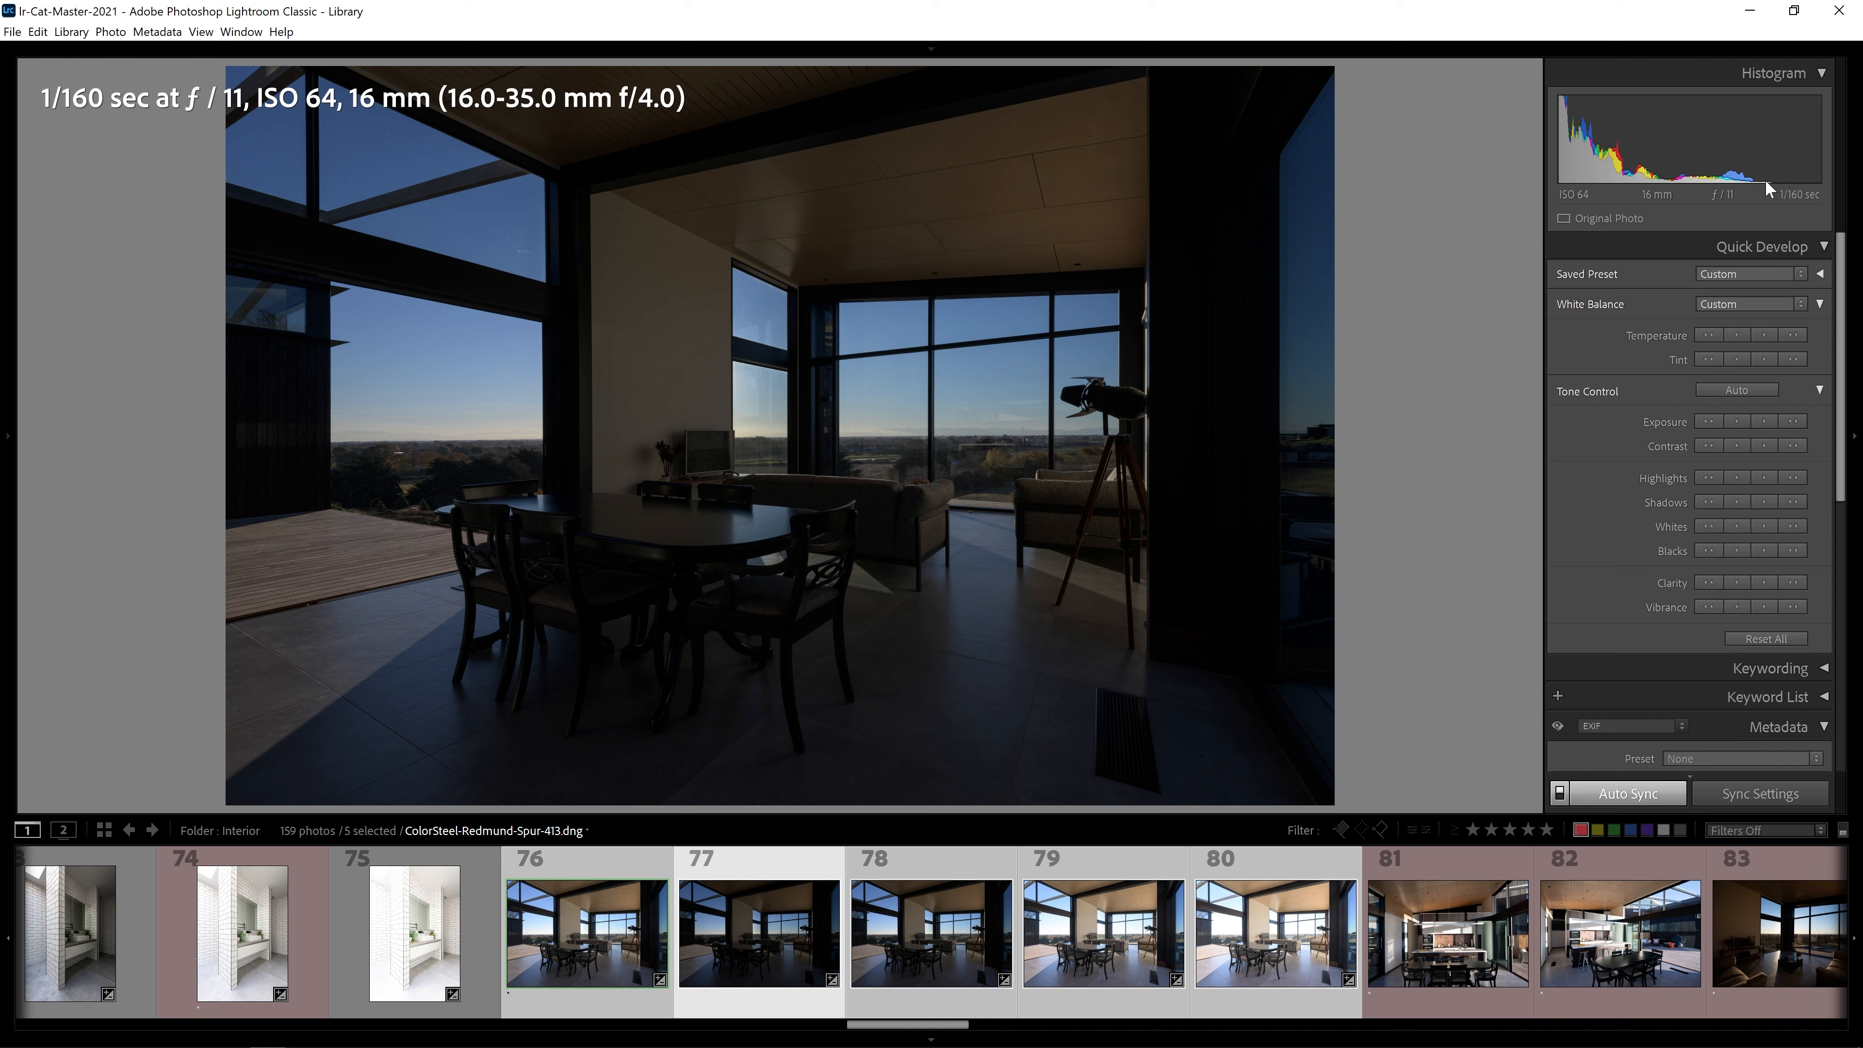
left_click(930, 931)
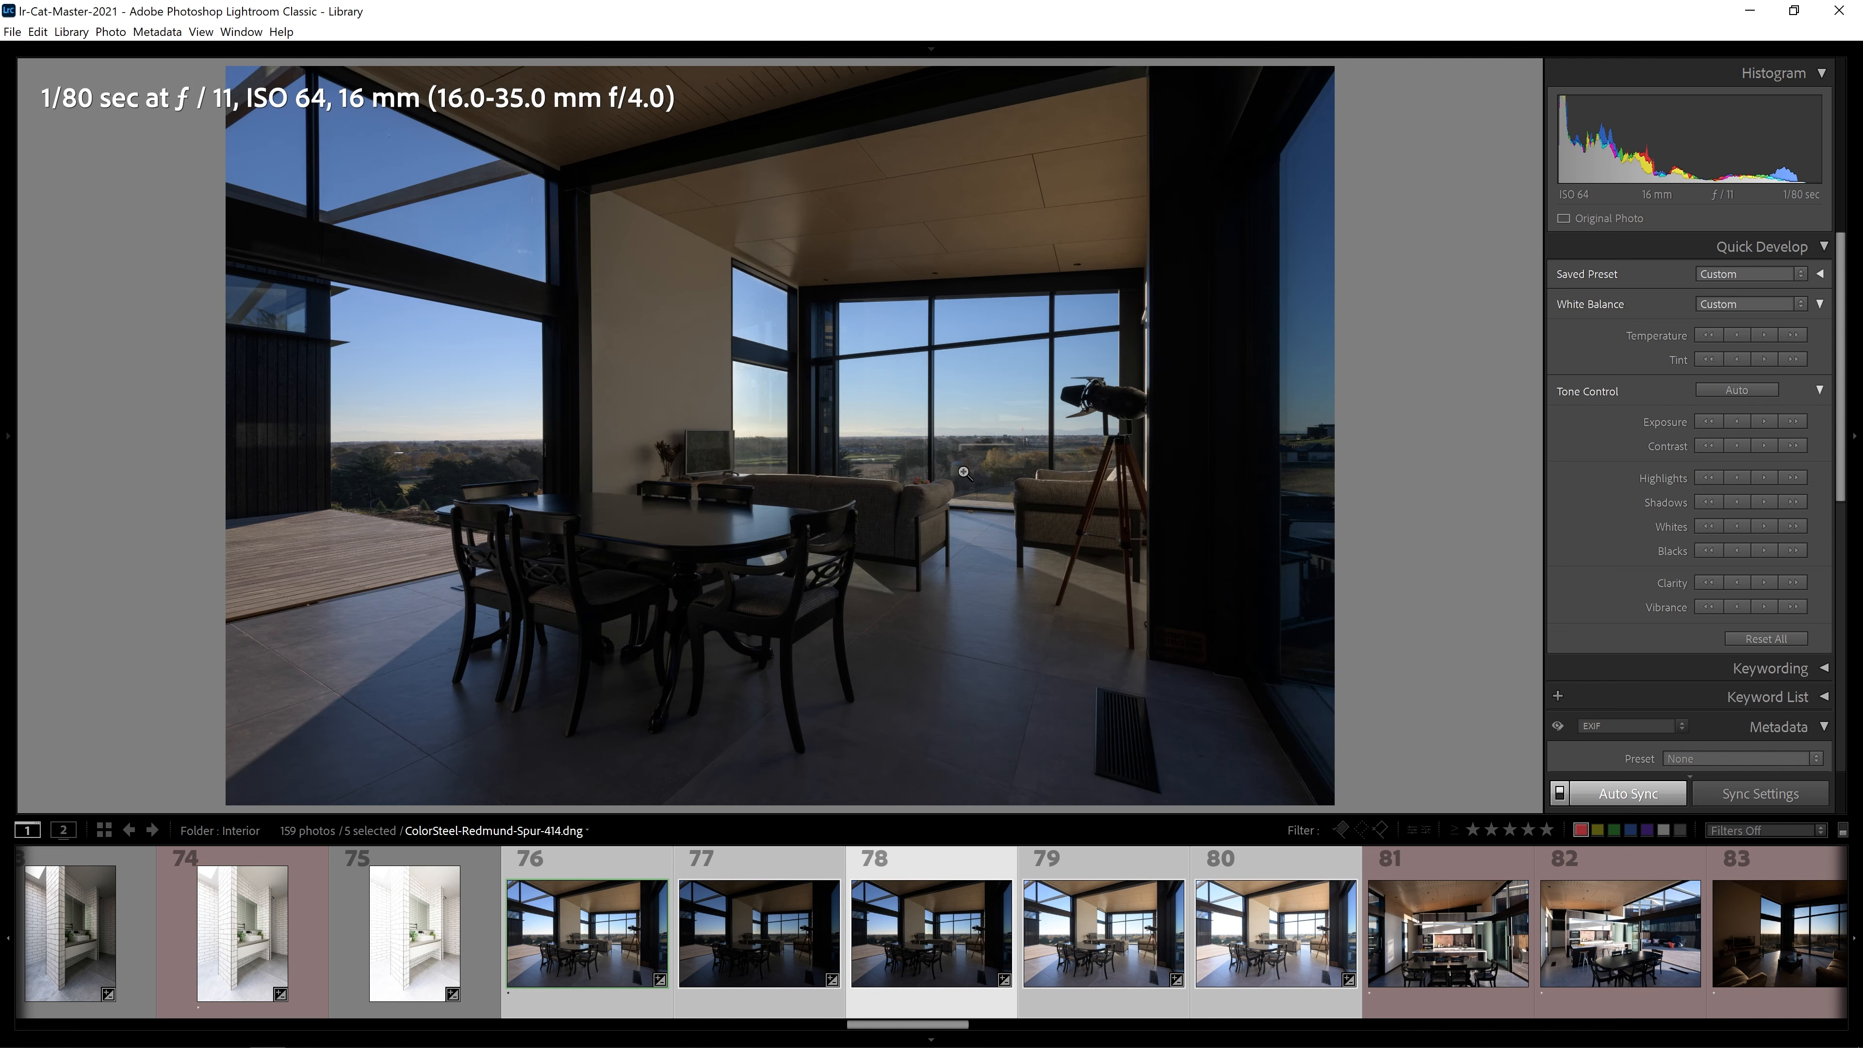
Clear the group selection and flag photos 78, 79 and 80 as picks.
key("ctrl+d")
left_click(924, 944)
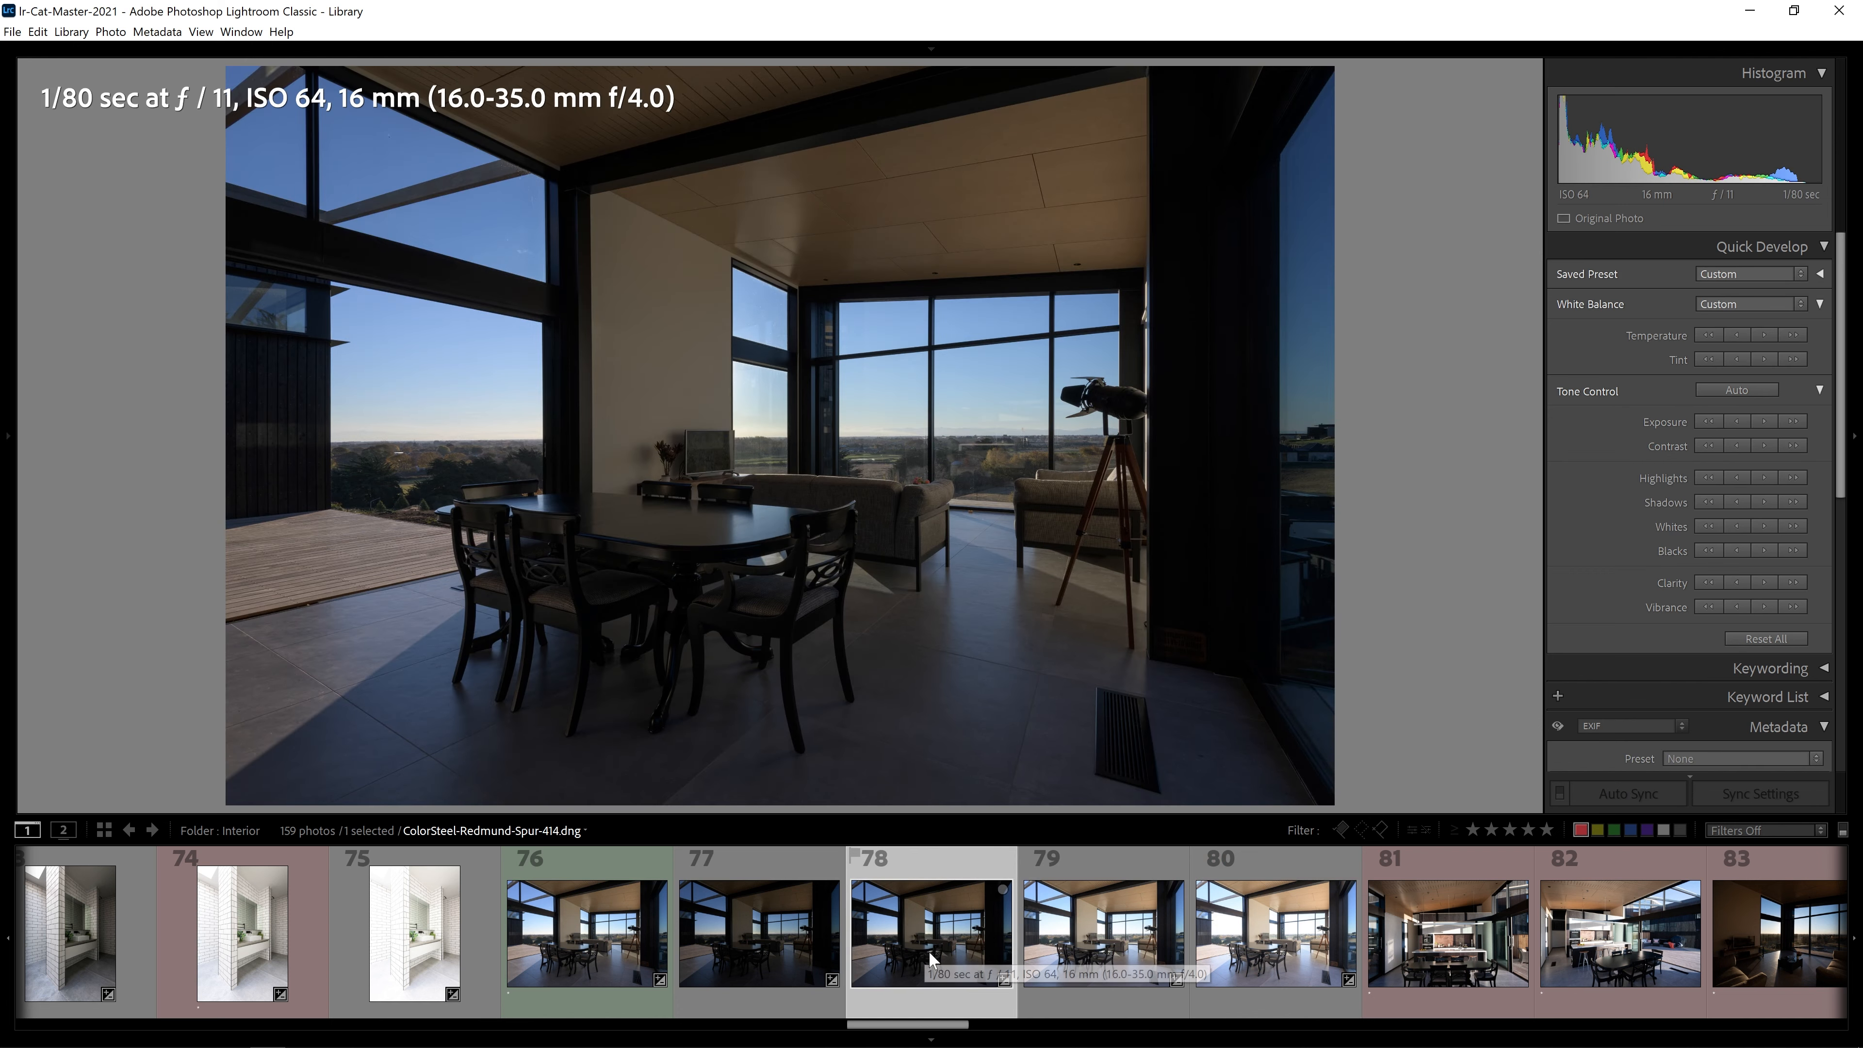
key("p")
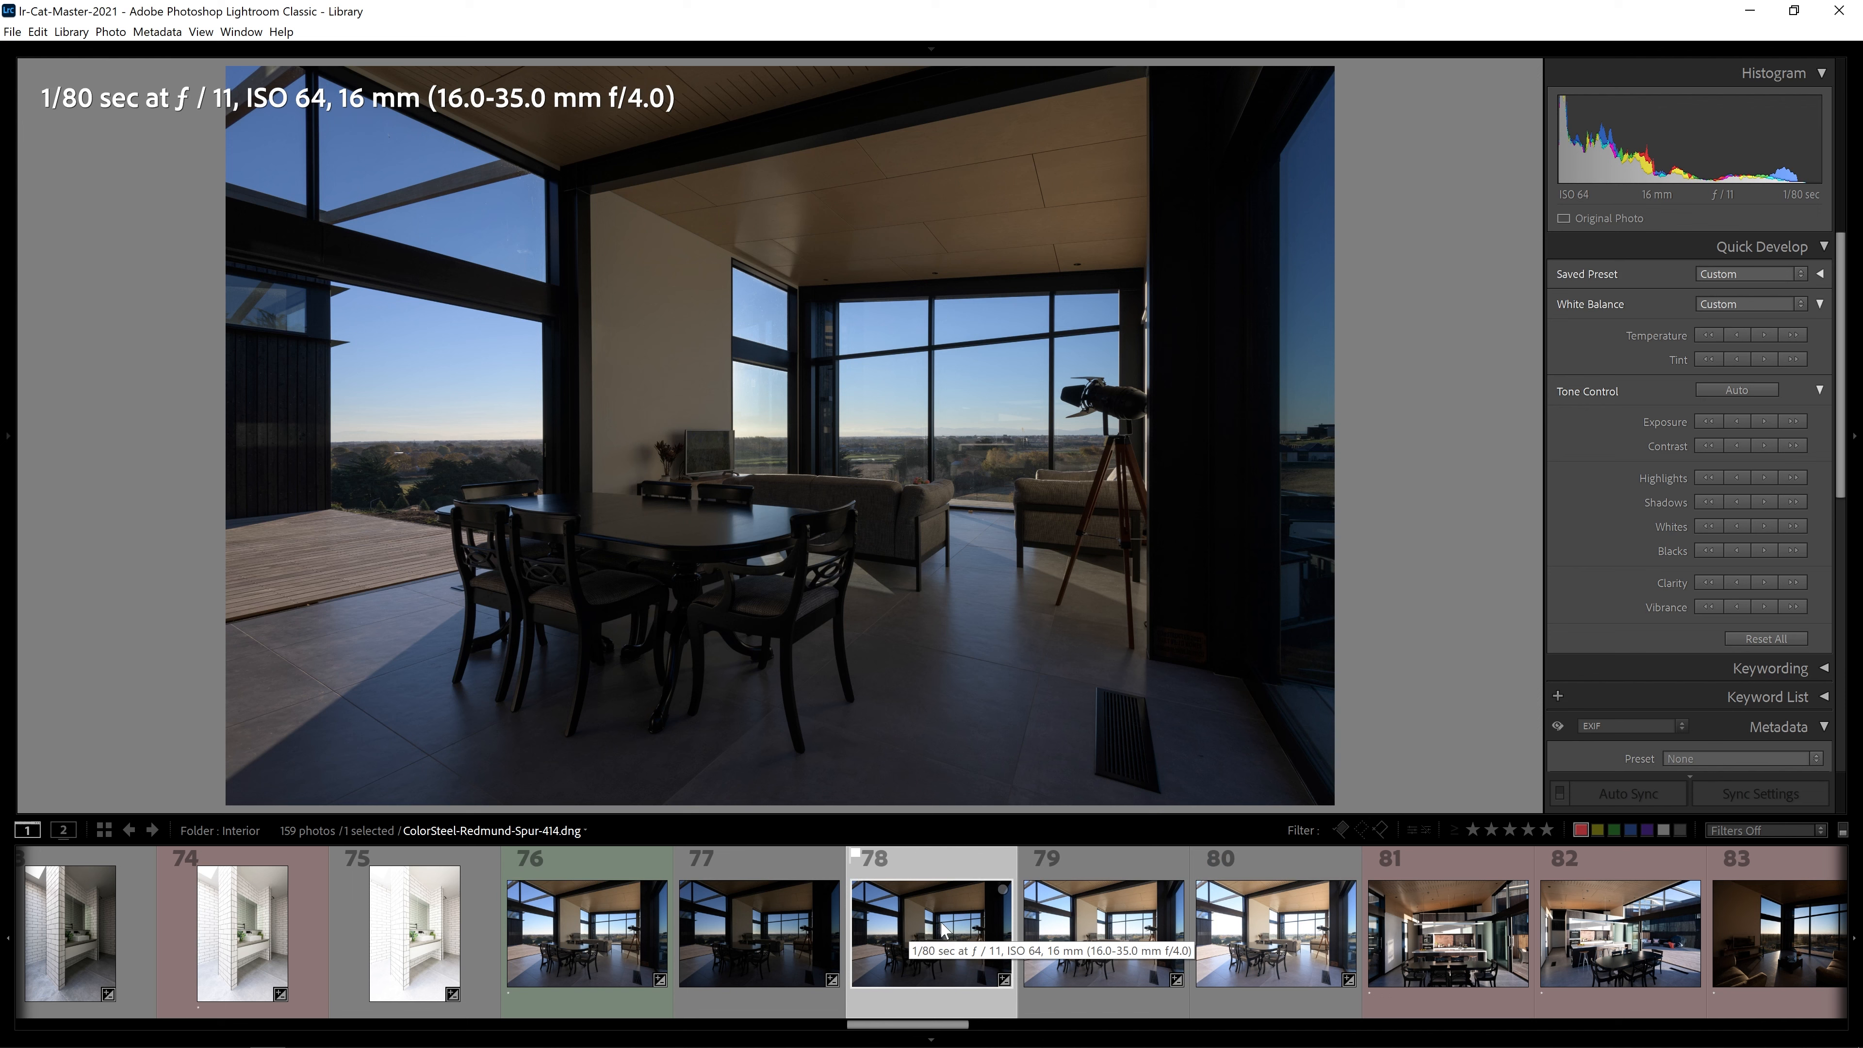
left_click(1120, 952)
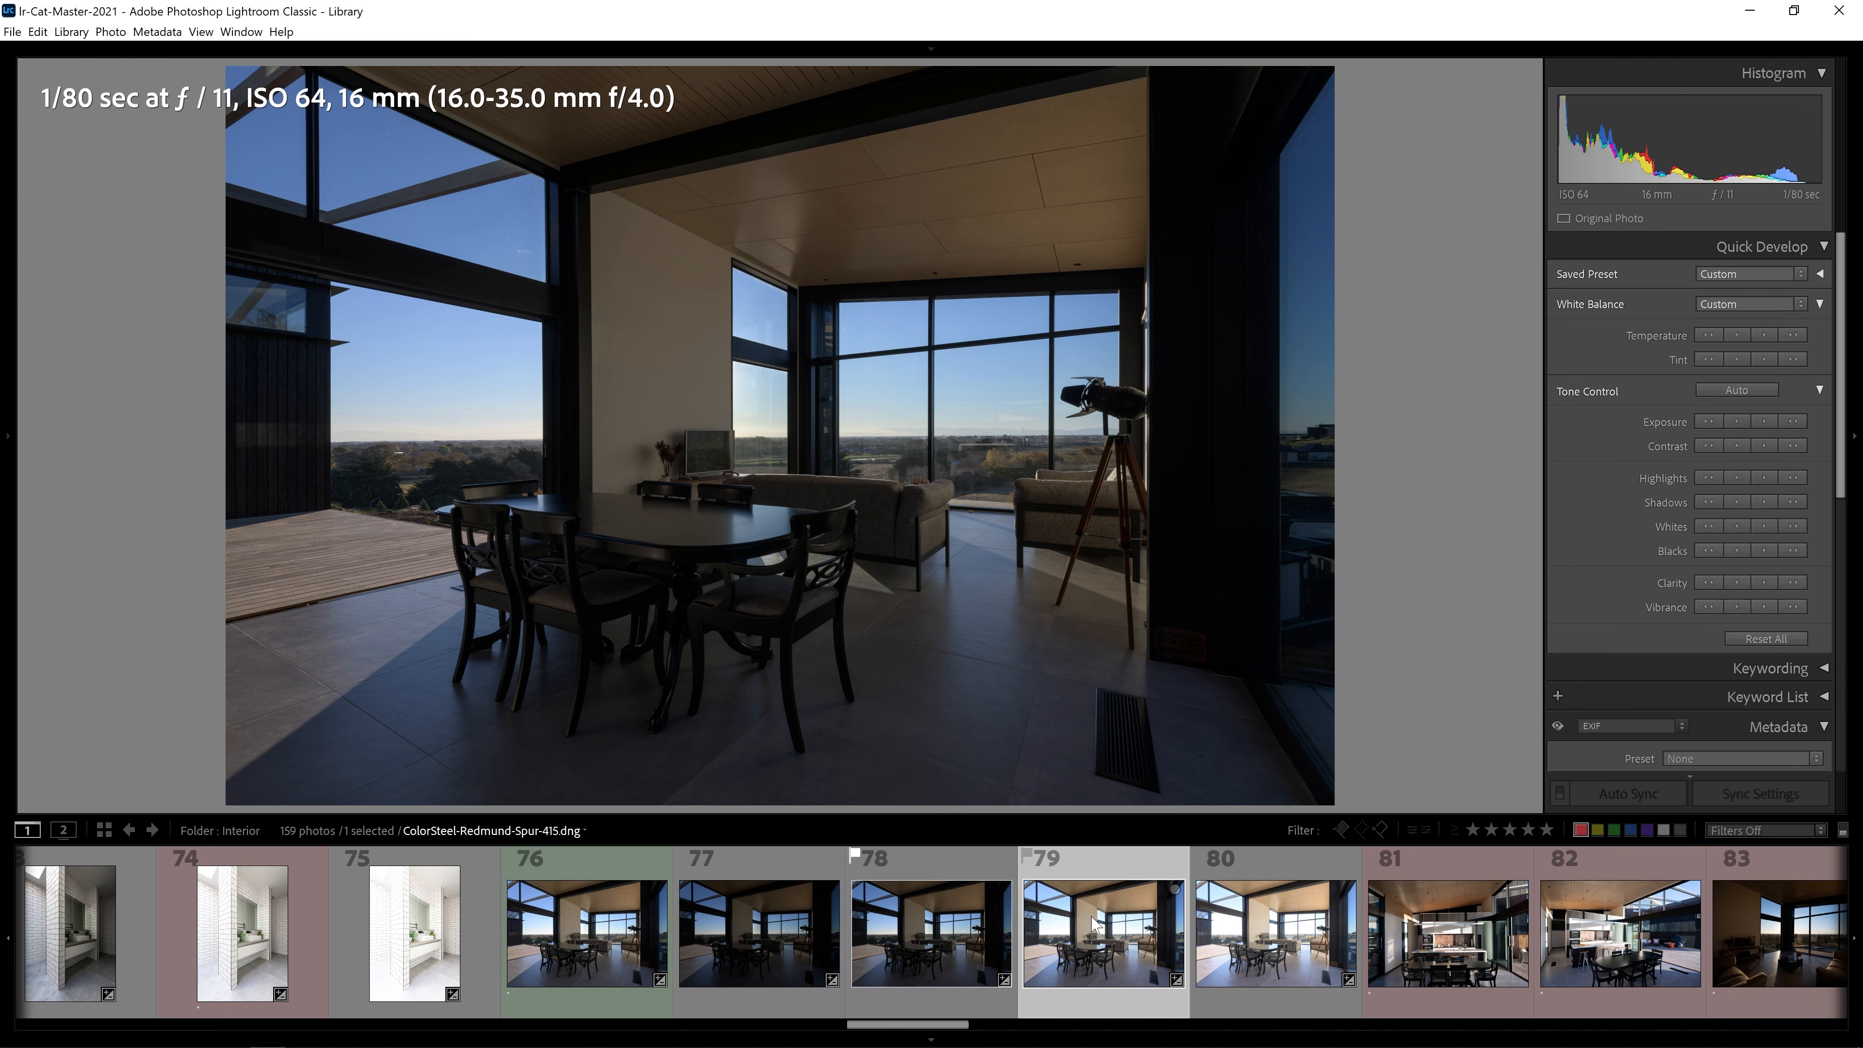
key("p")
left_click(1309, 952)
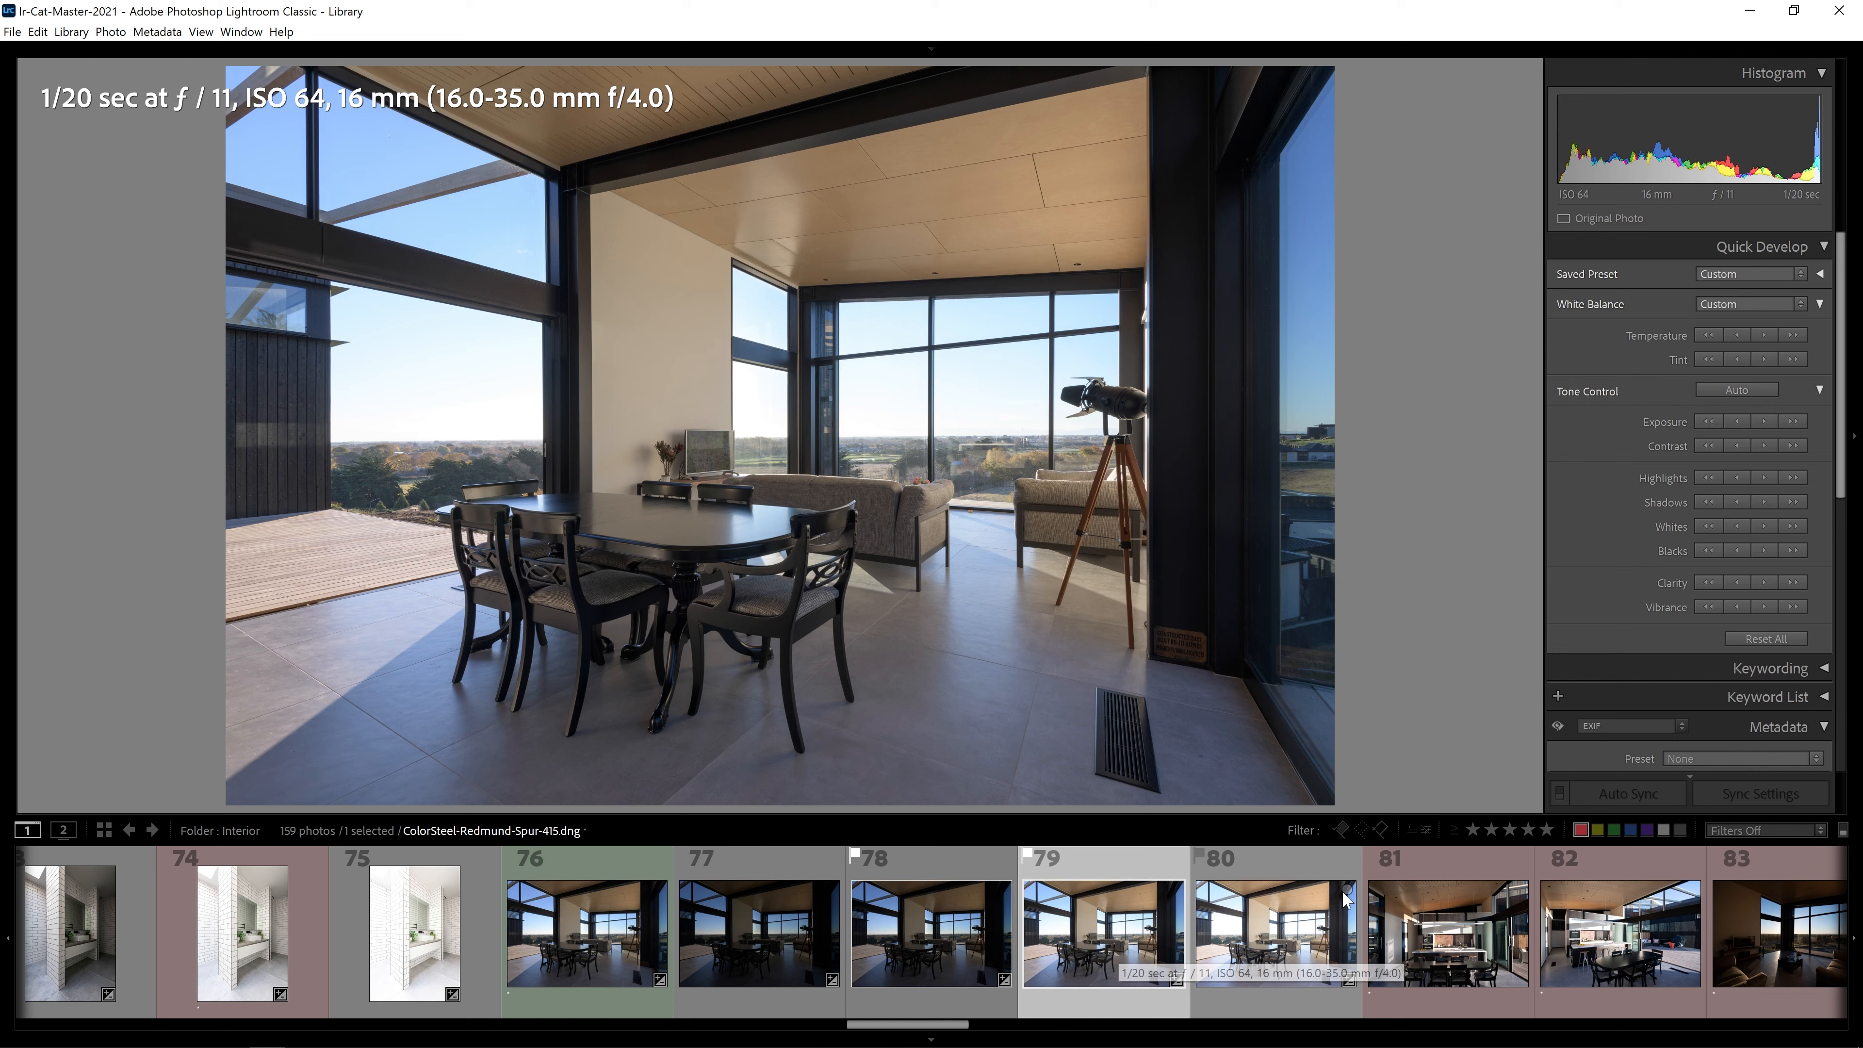
key("p")
key("p")
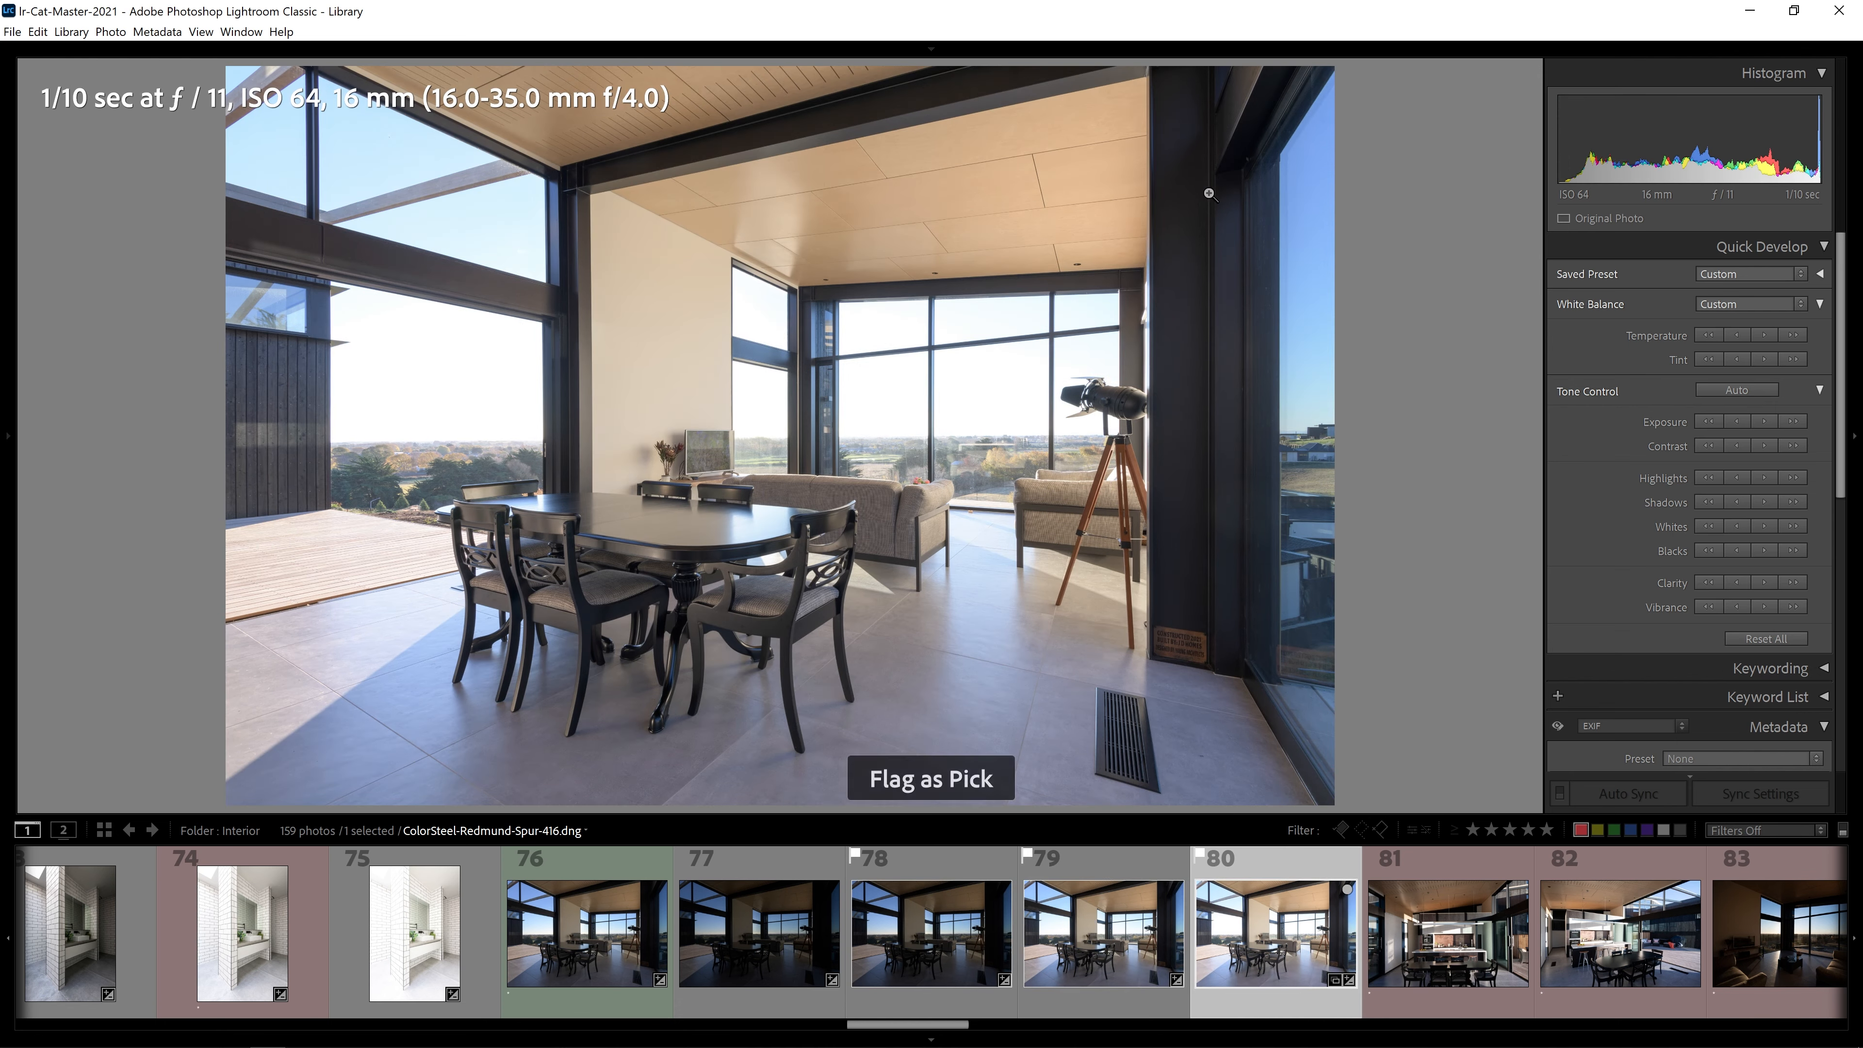
Open photo 79 for developing and compare its clipped highlights and shadows with photo 78's.
left_click(1120, 954)
key("d")
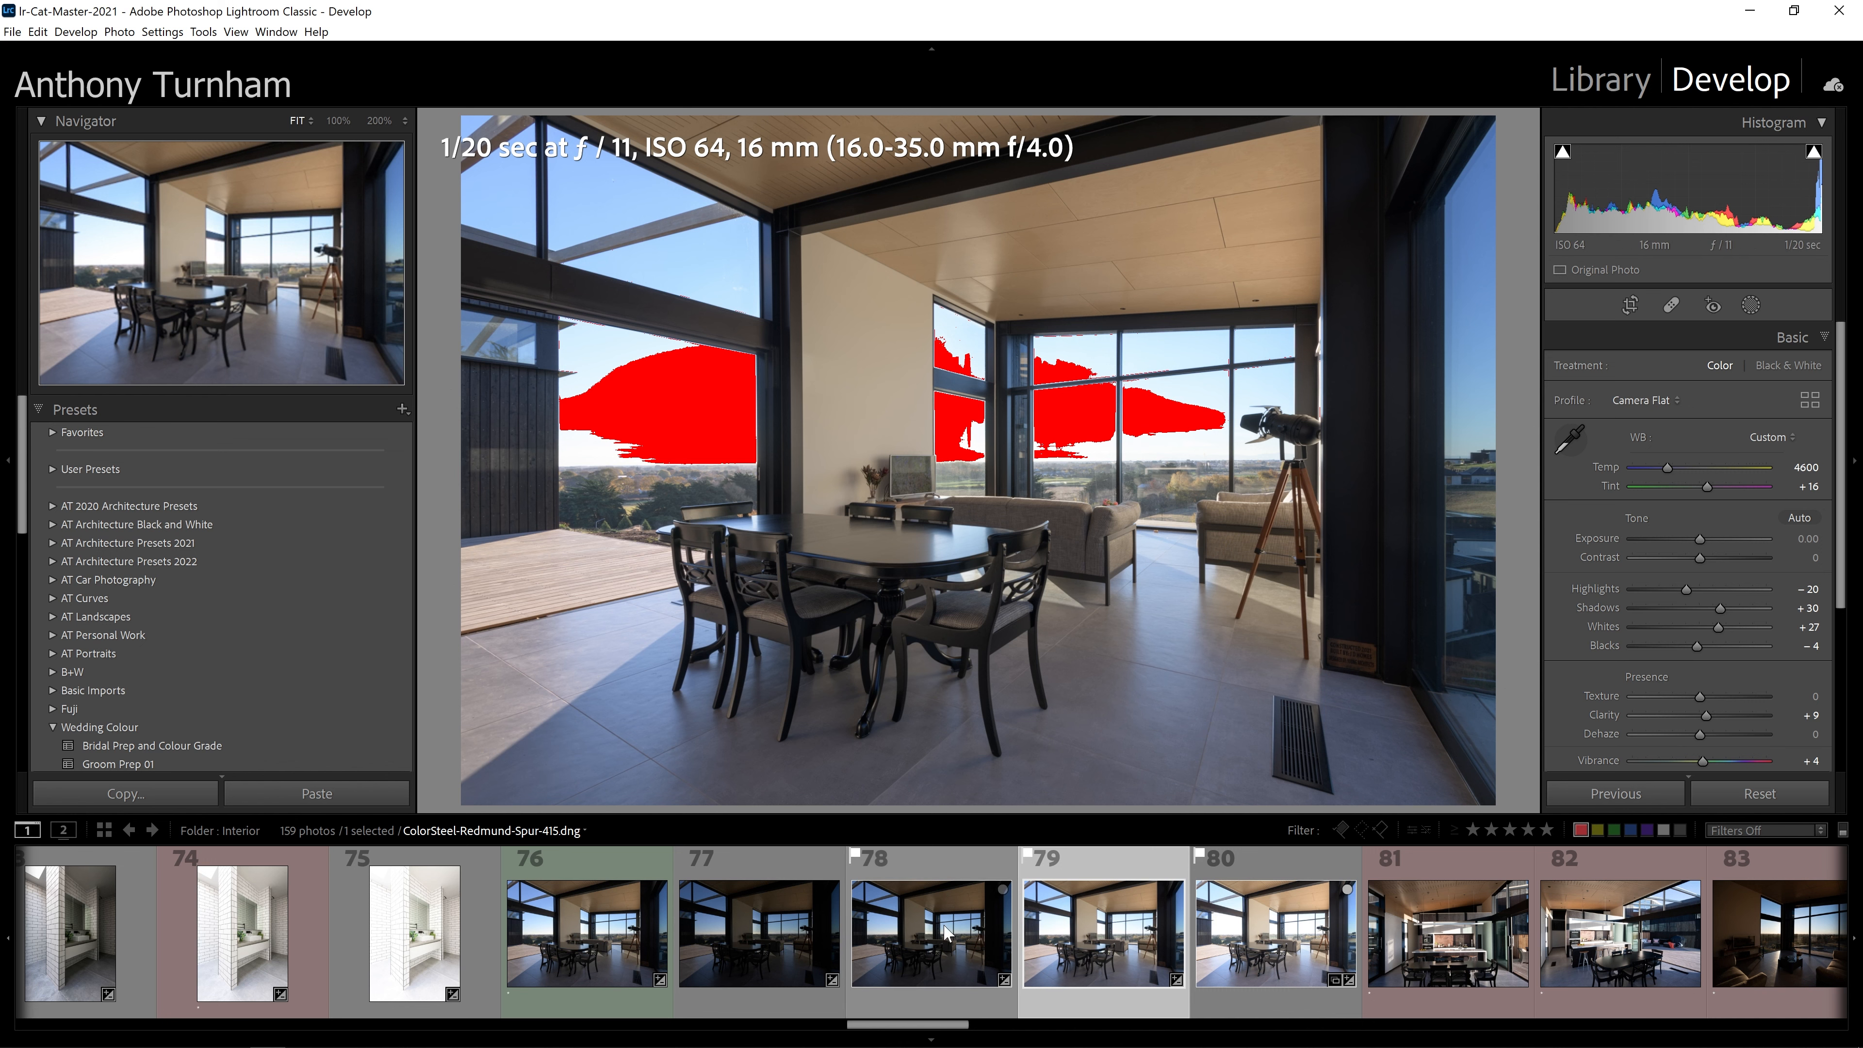
left_click(945, 947)
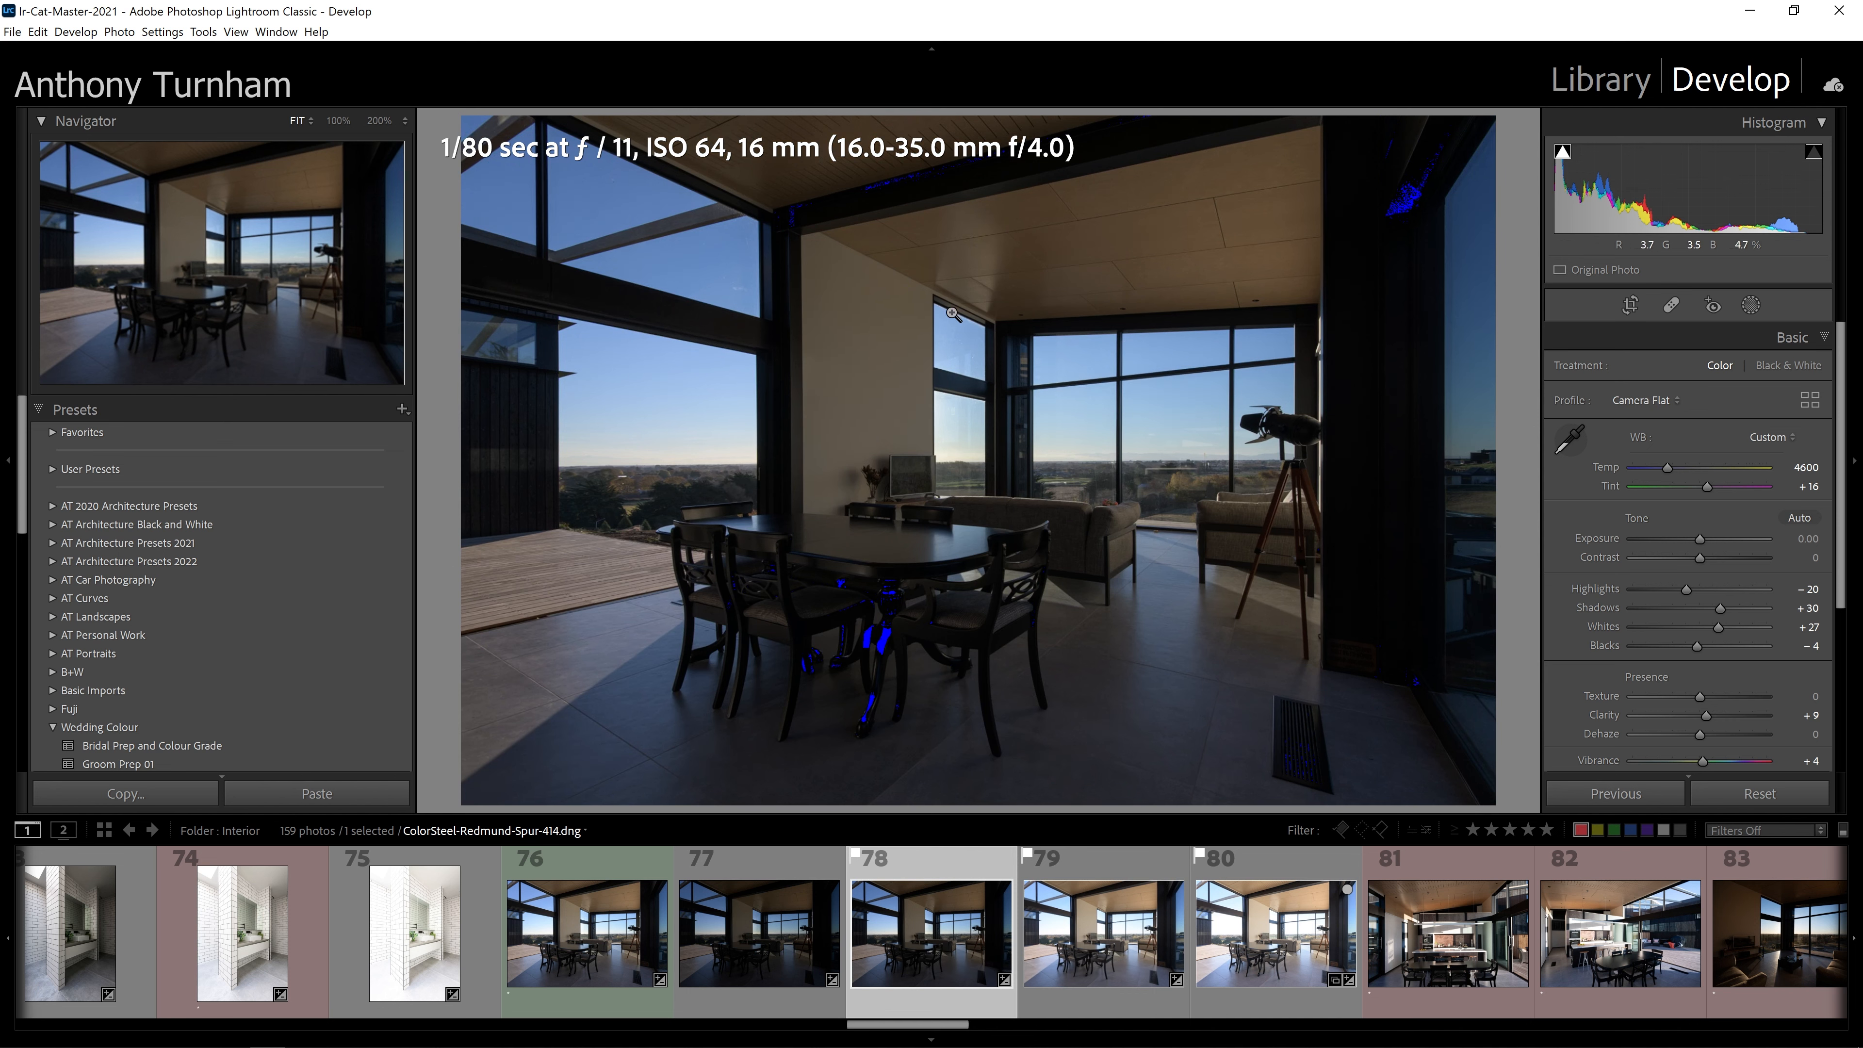
left_click(1098, 956)
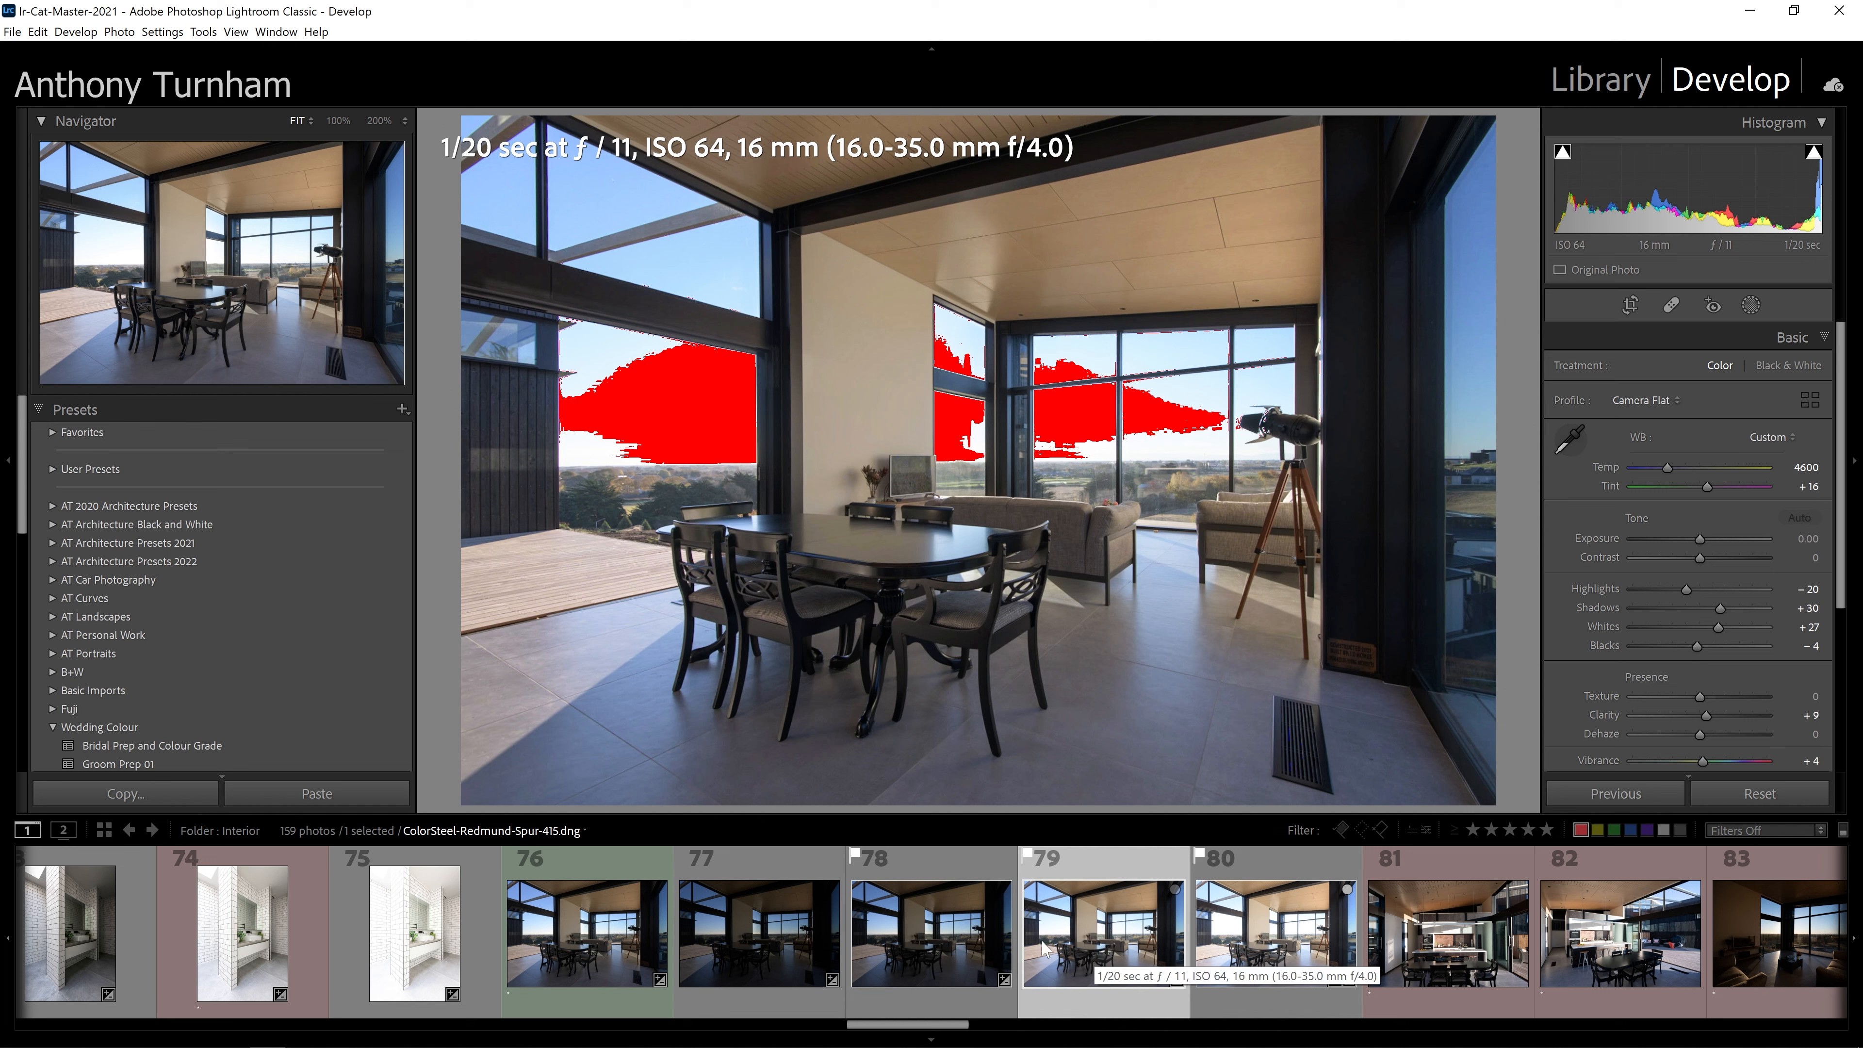
left_click(934, 918)
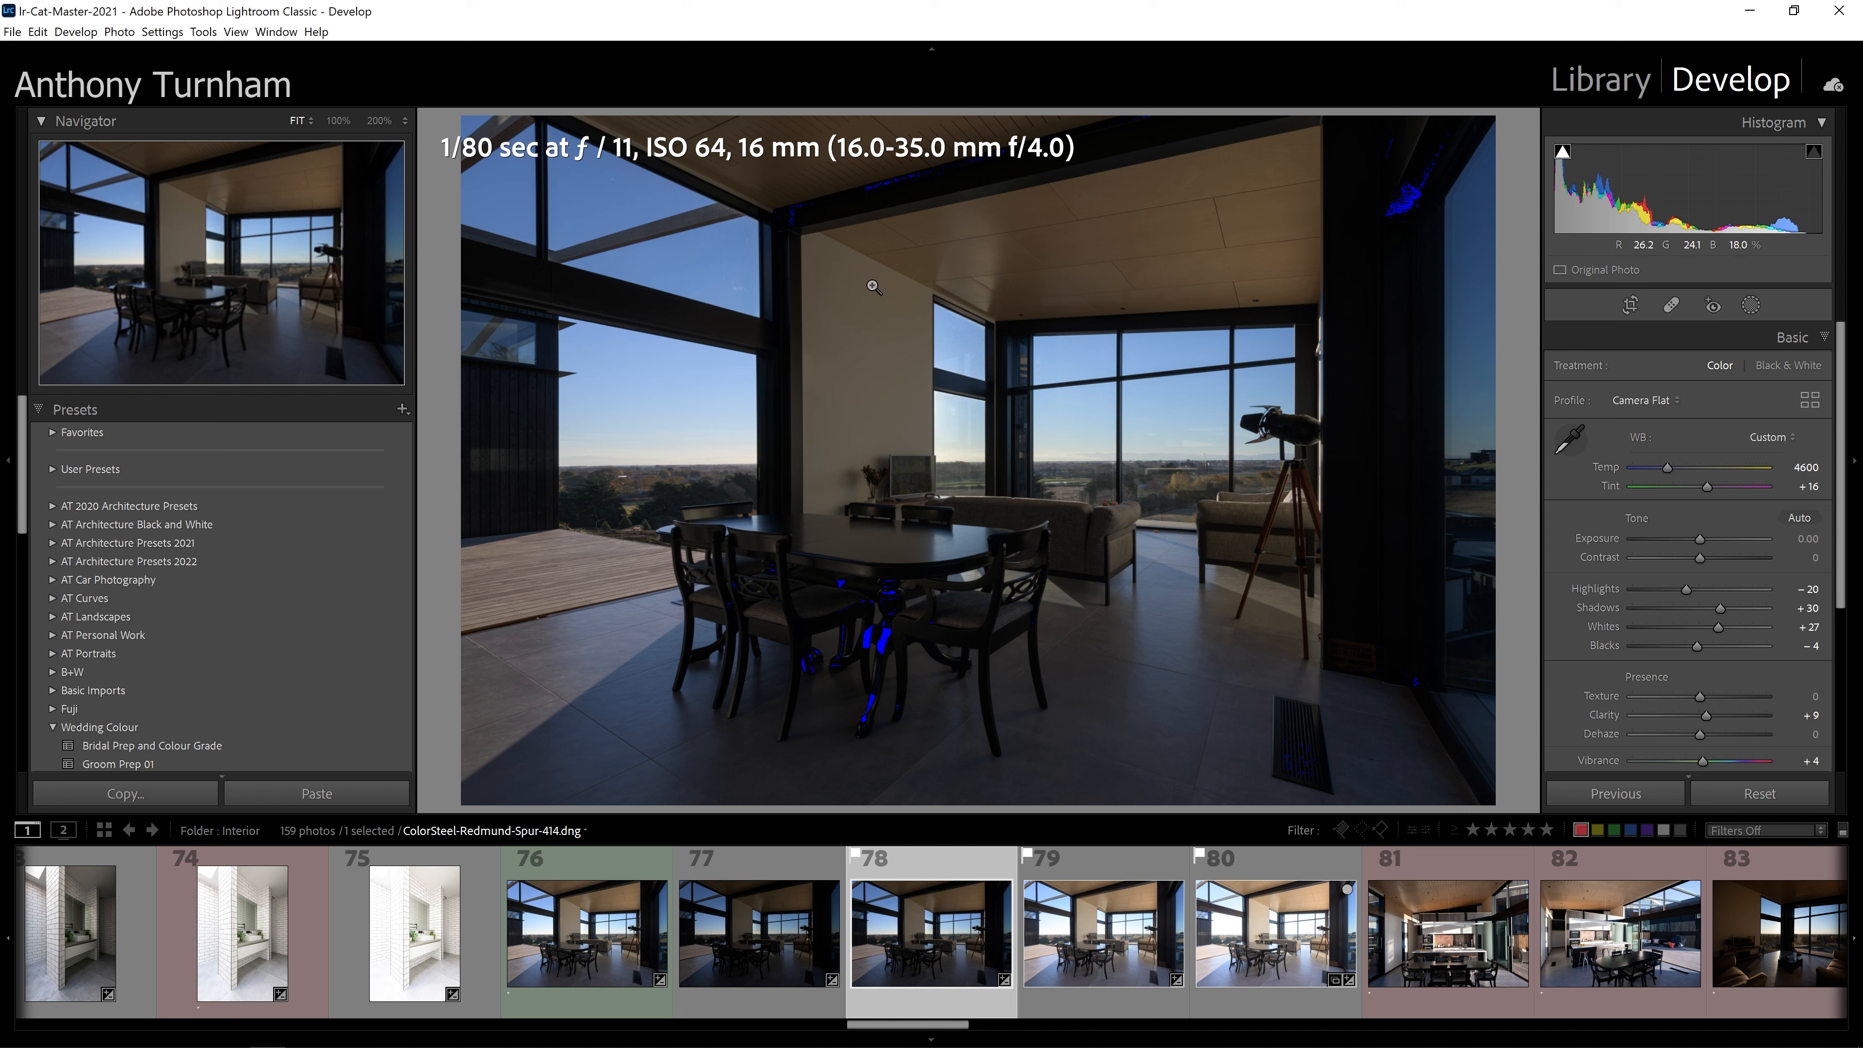
left_click(1098, 928)
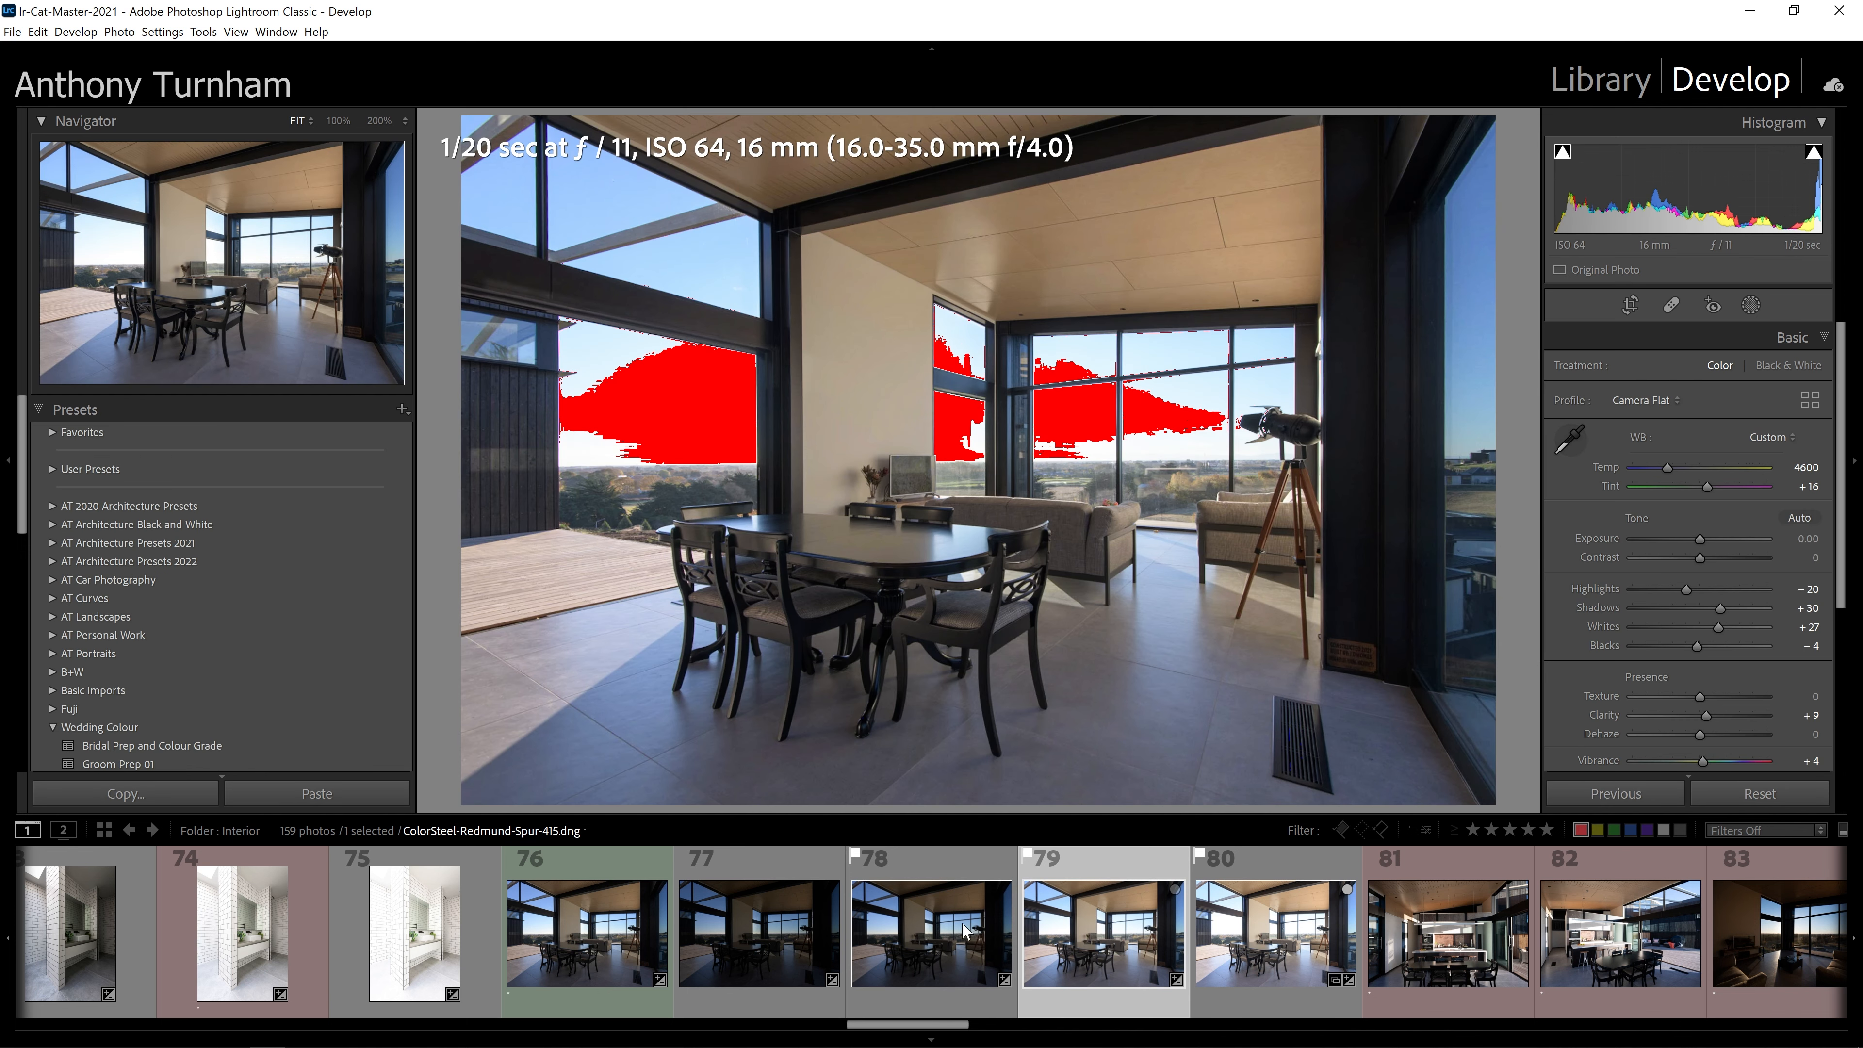
On photo 78, set Exposure +1.01, Contrast +16, Highlights -47, Shadows +71 and Blacks +30, and compare it with photo 79.
left_click(960, 929)
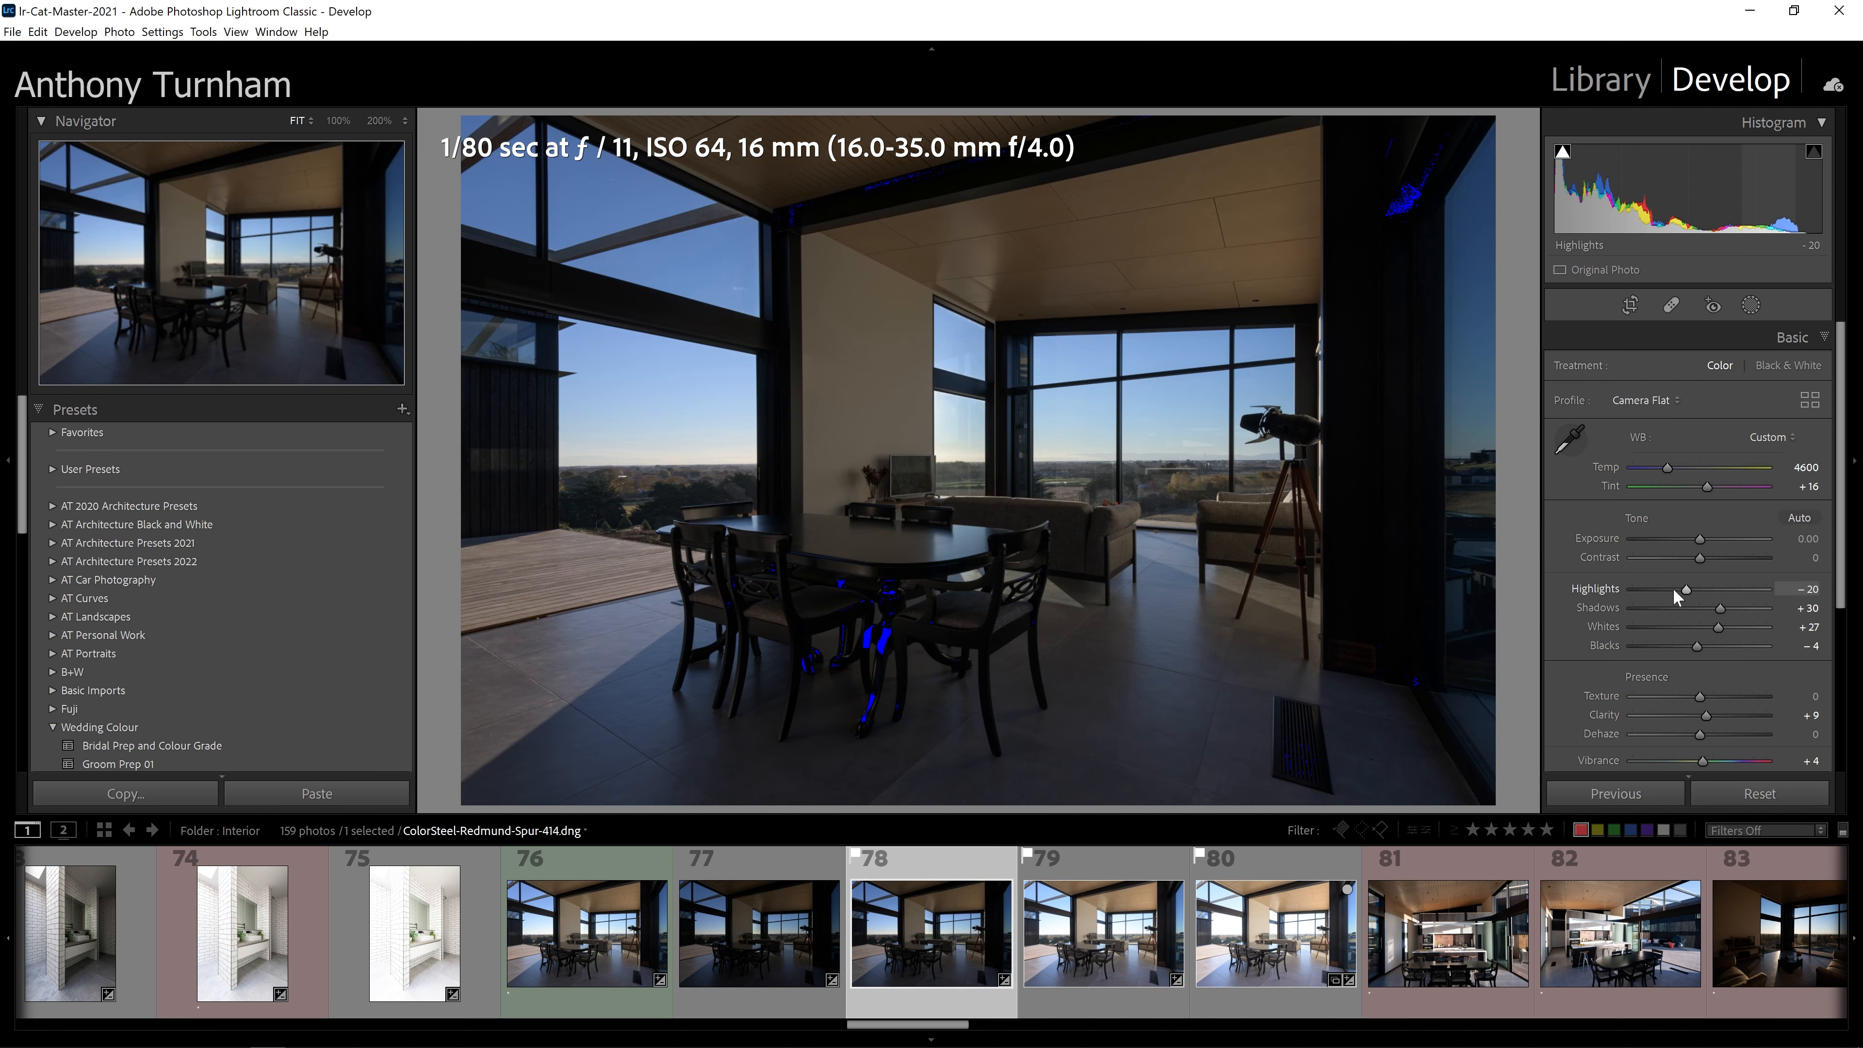
left_click_drag(1689, 587, 1718, 542)
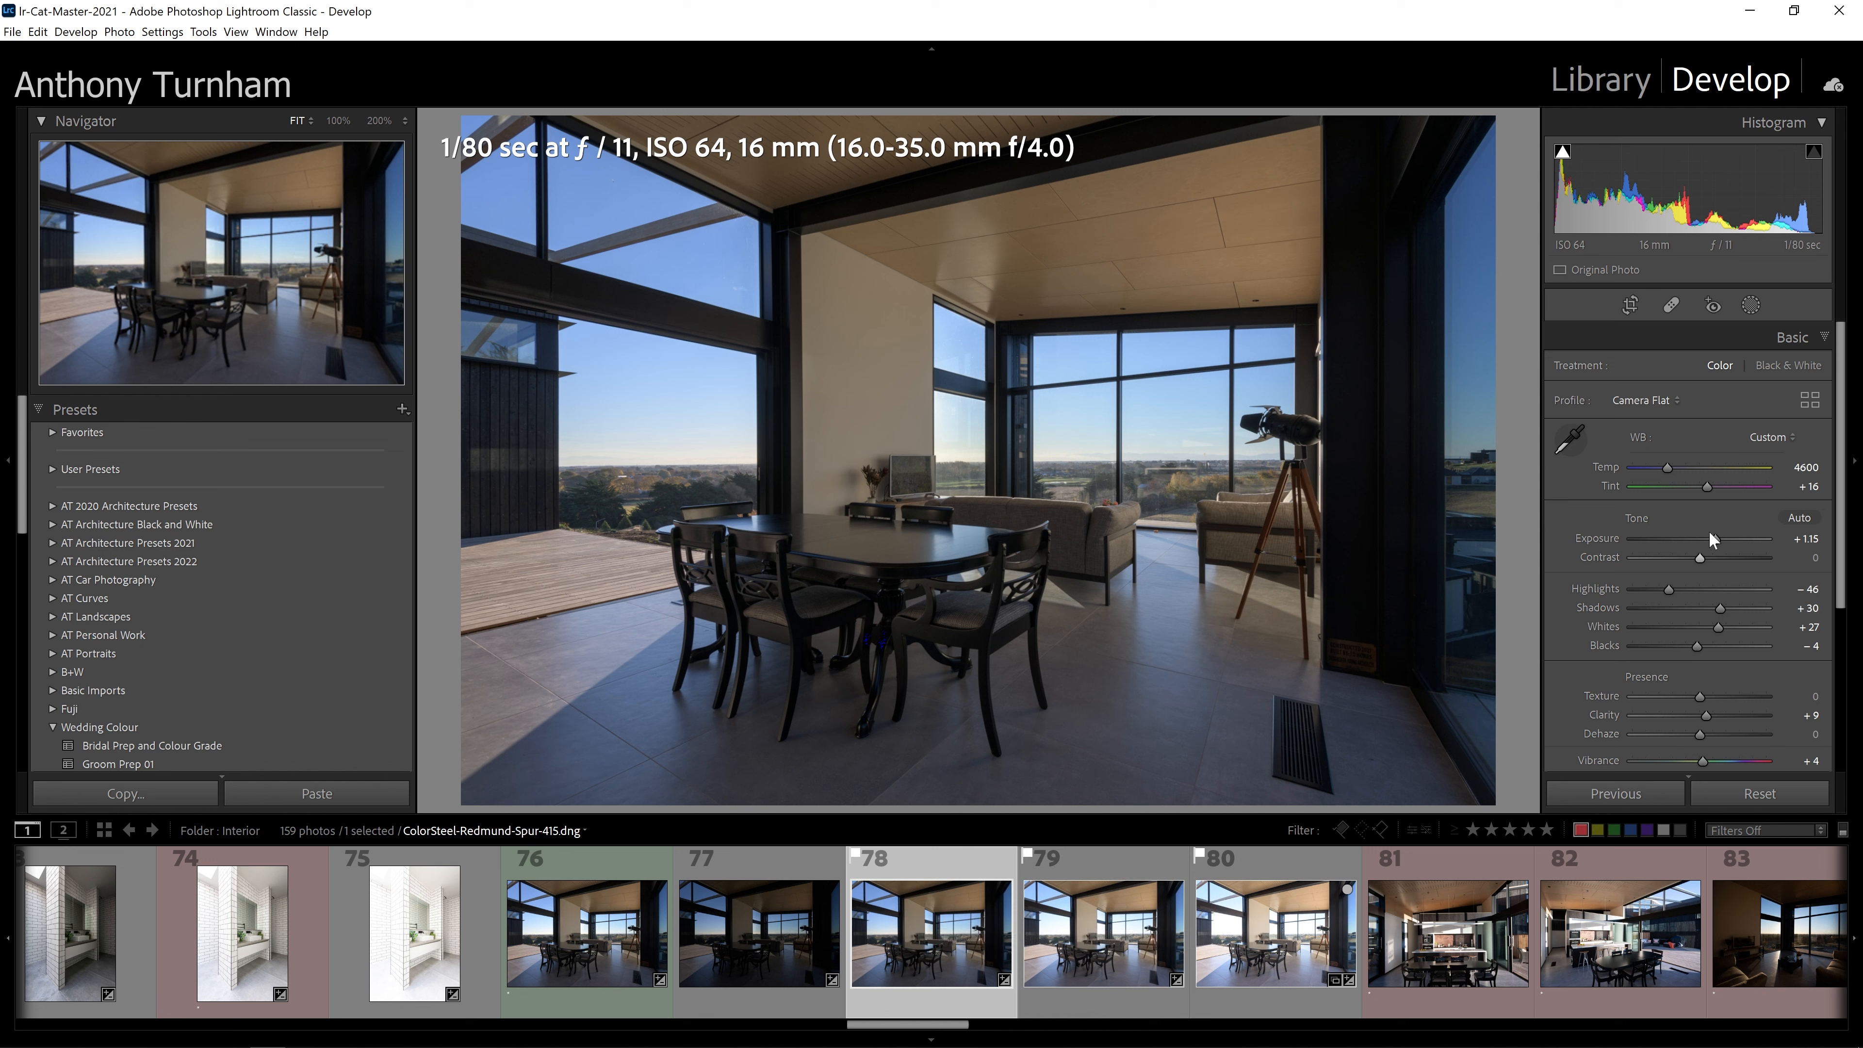
left_click_drag(1719, 606, 1722, 645)
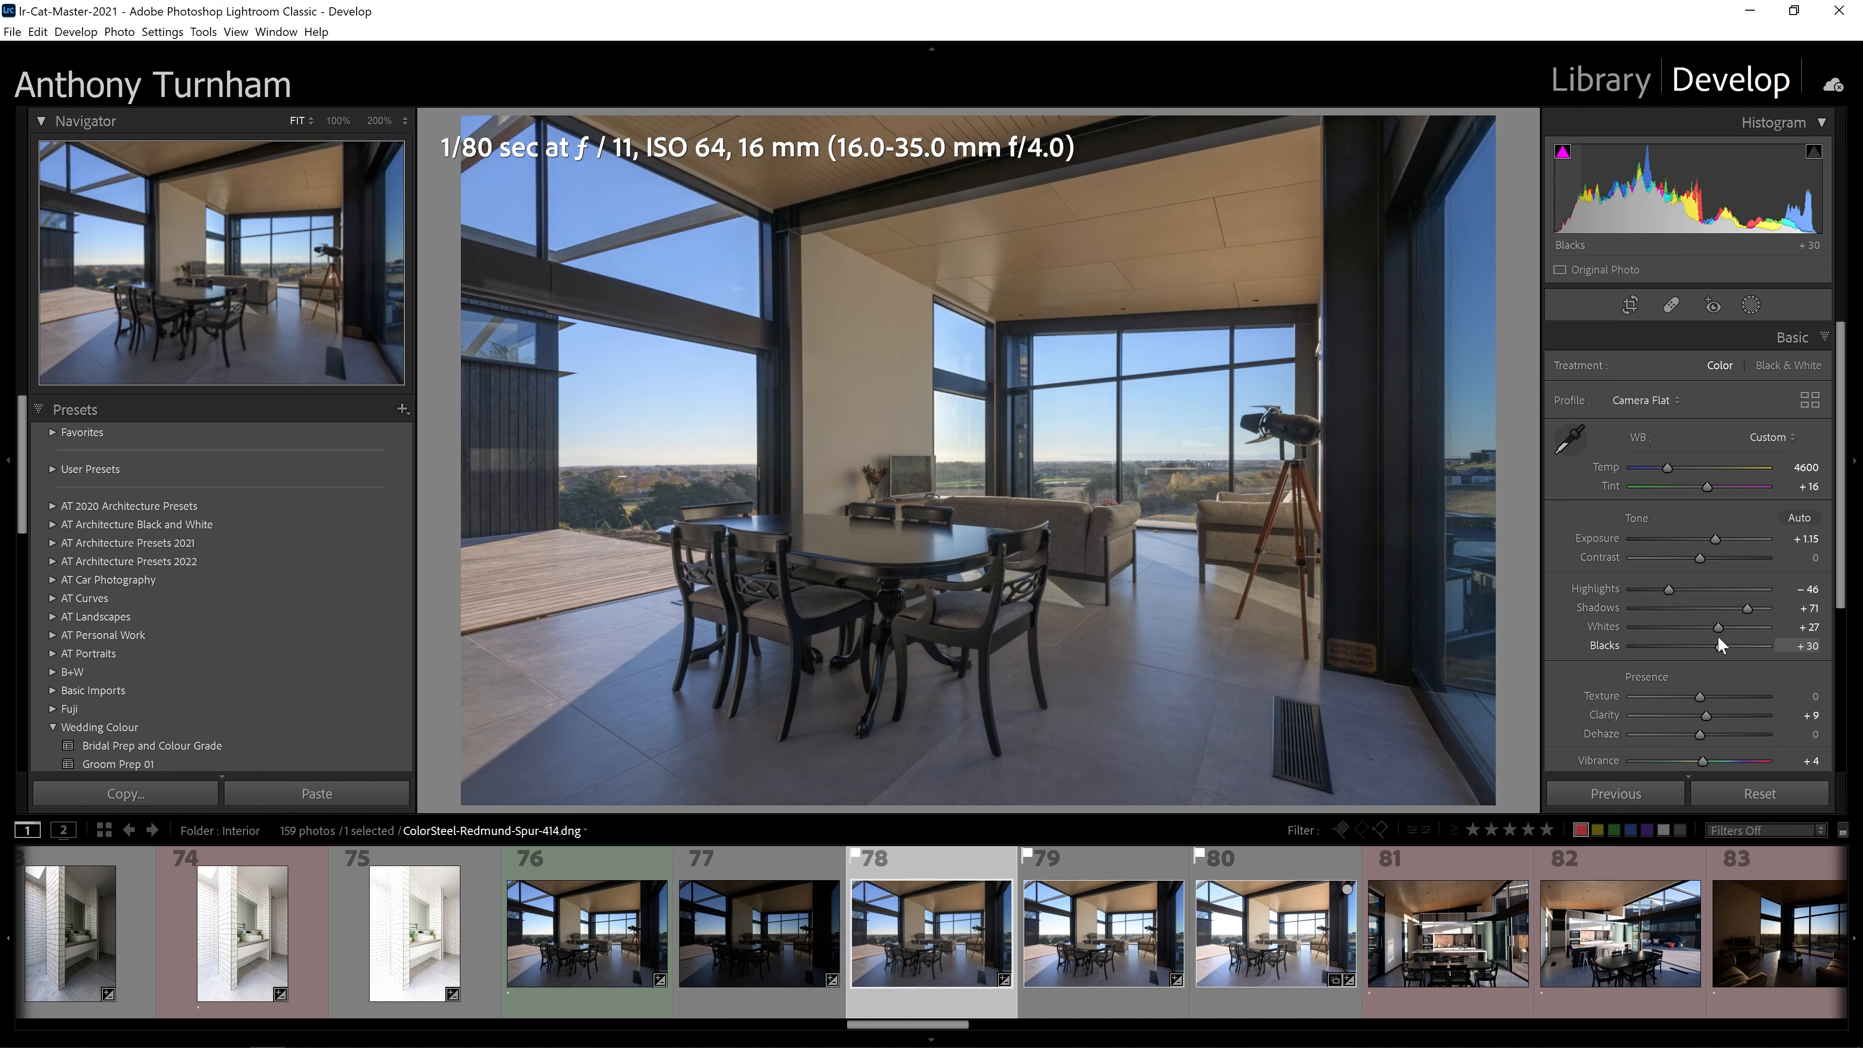
left_click_drag(1718, 540, 1716, 540)
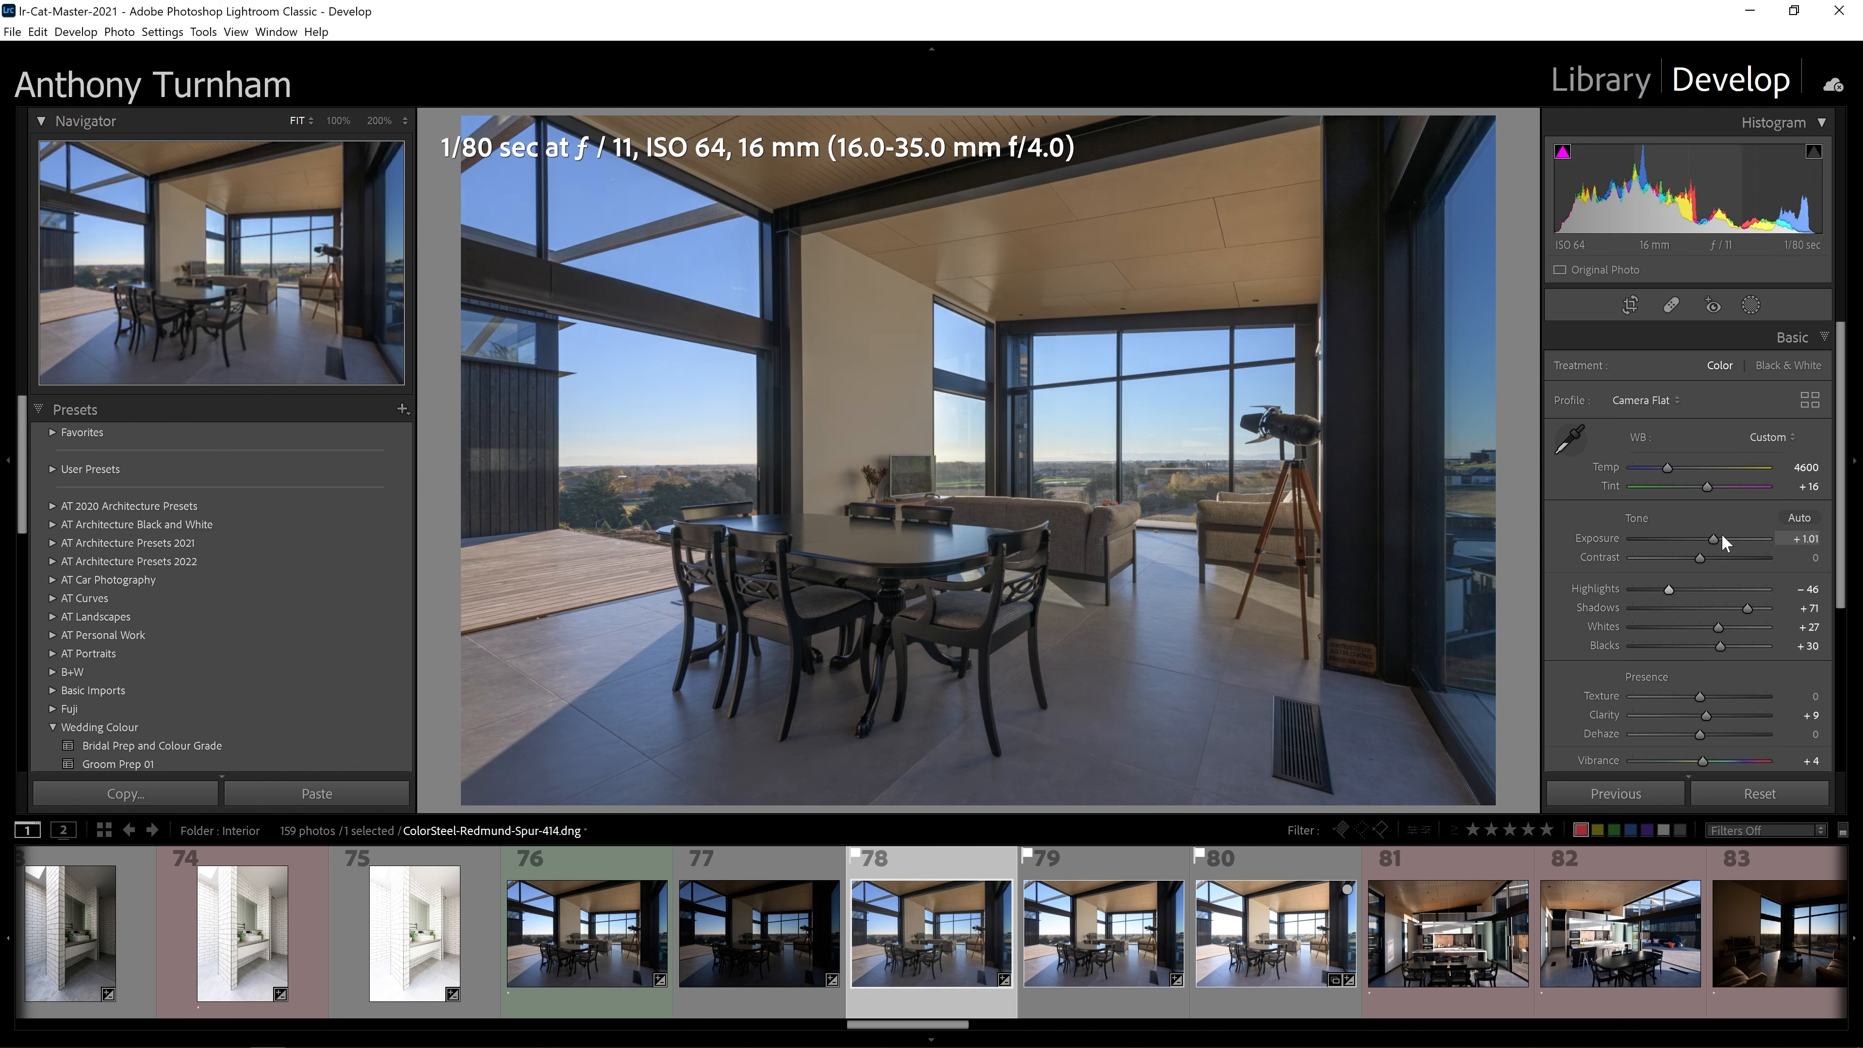
left_click(1665, 590)
left_click_drag(1699, 558, 1709, 559)
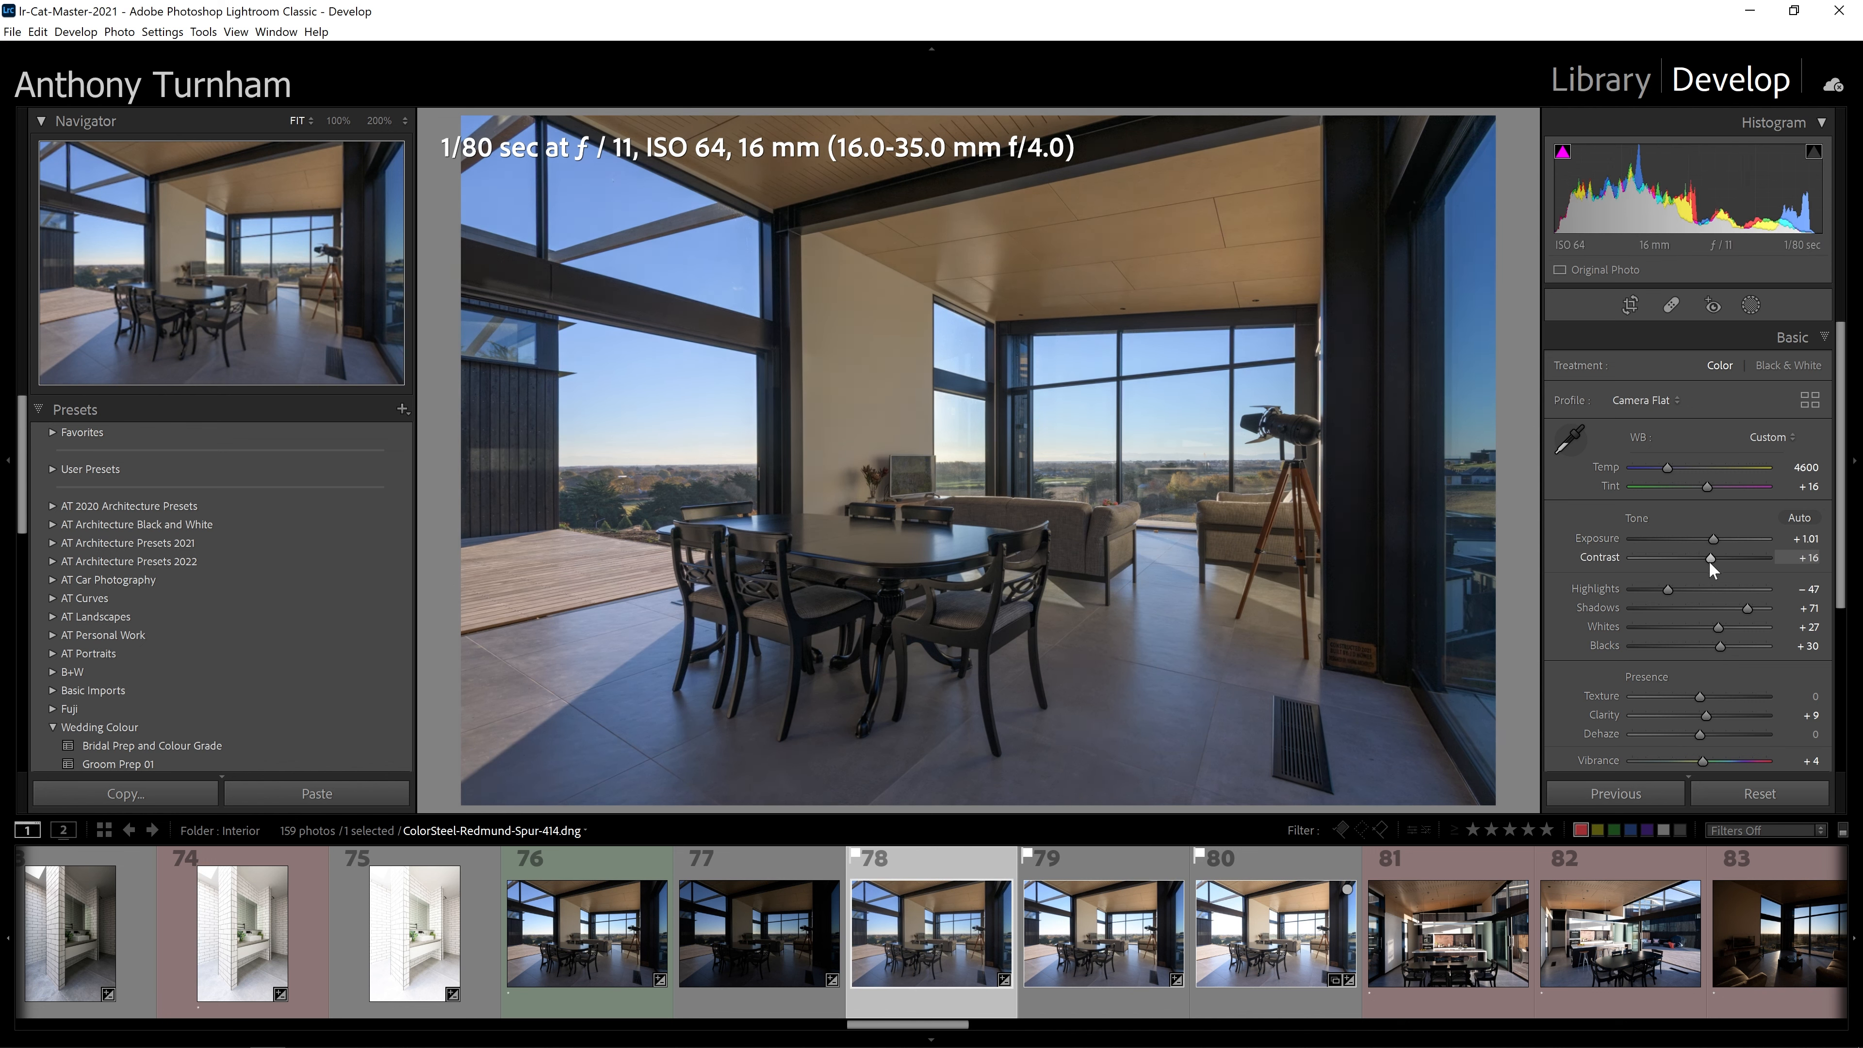
left_click(1145, 931)
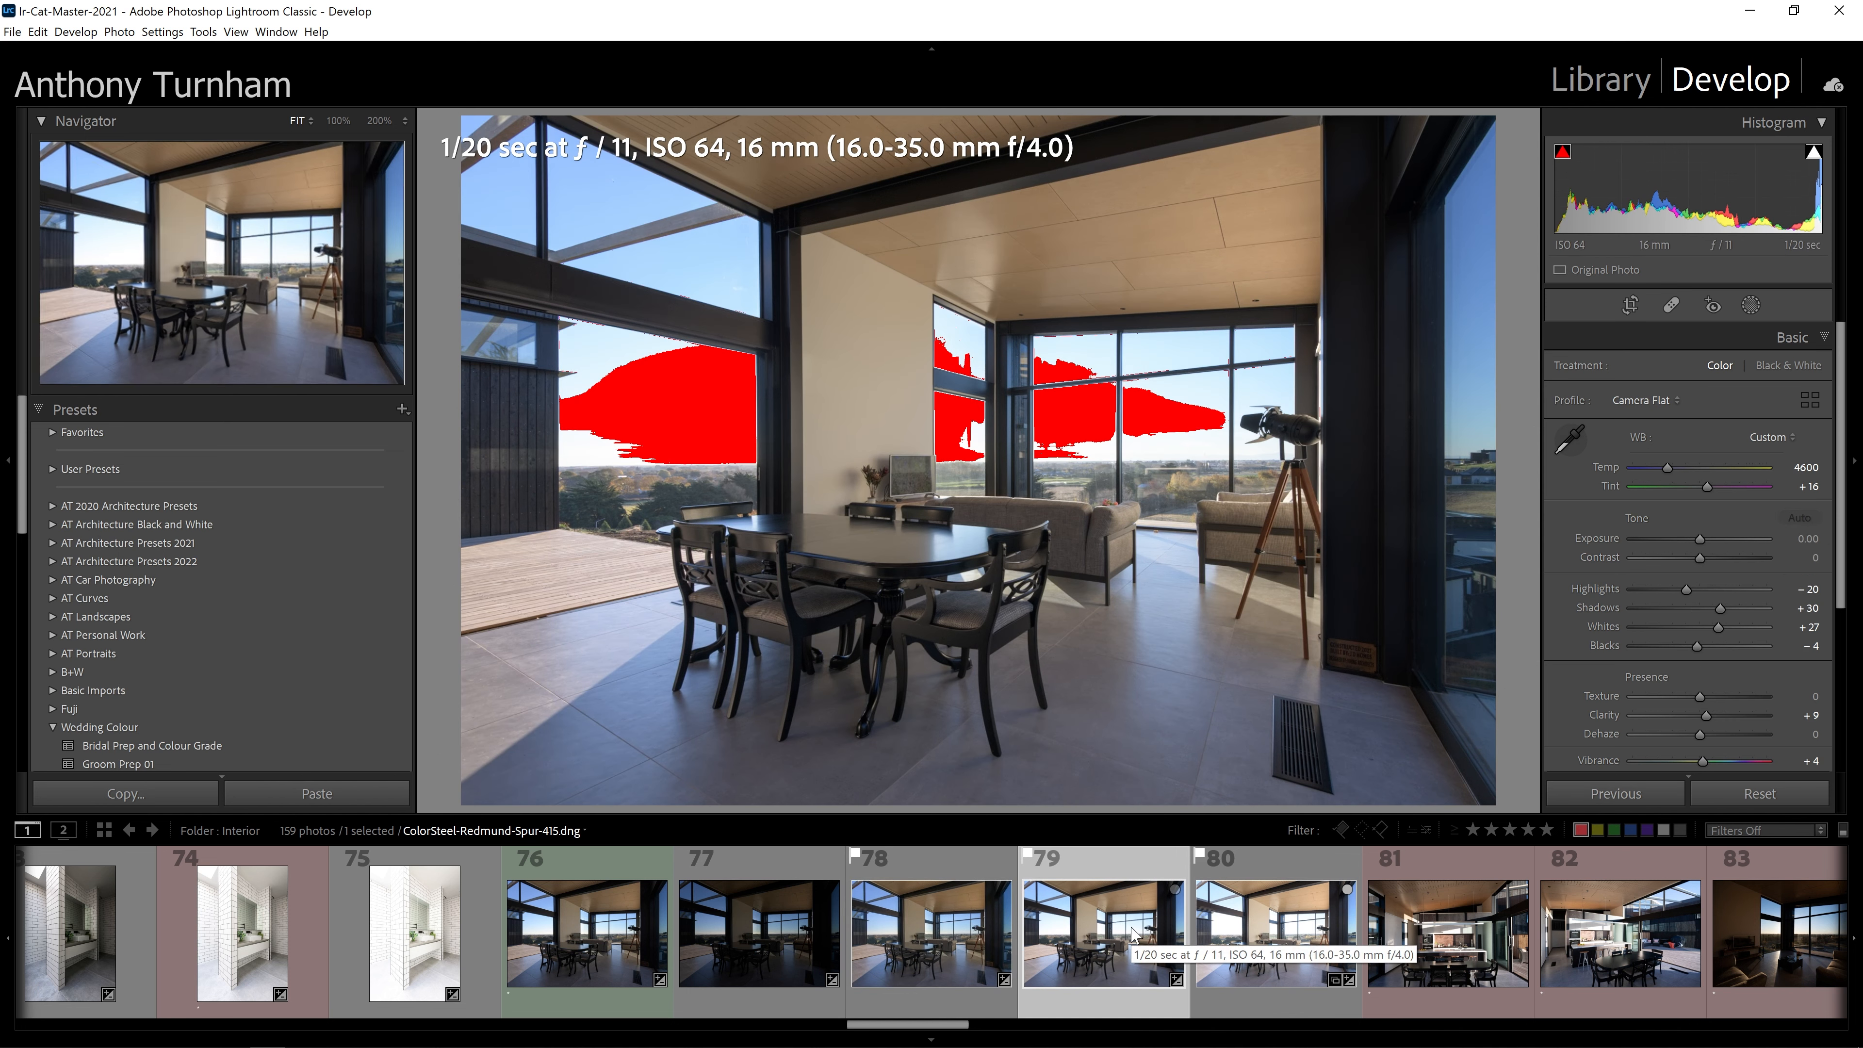
left_click(987, 941)
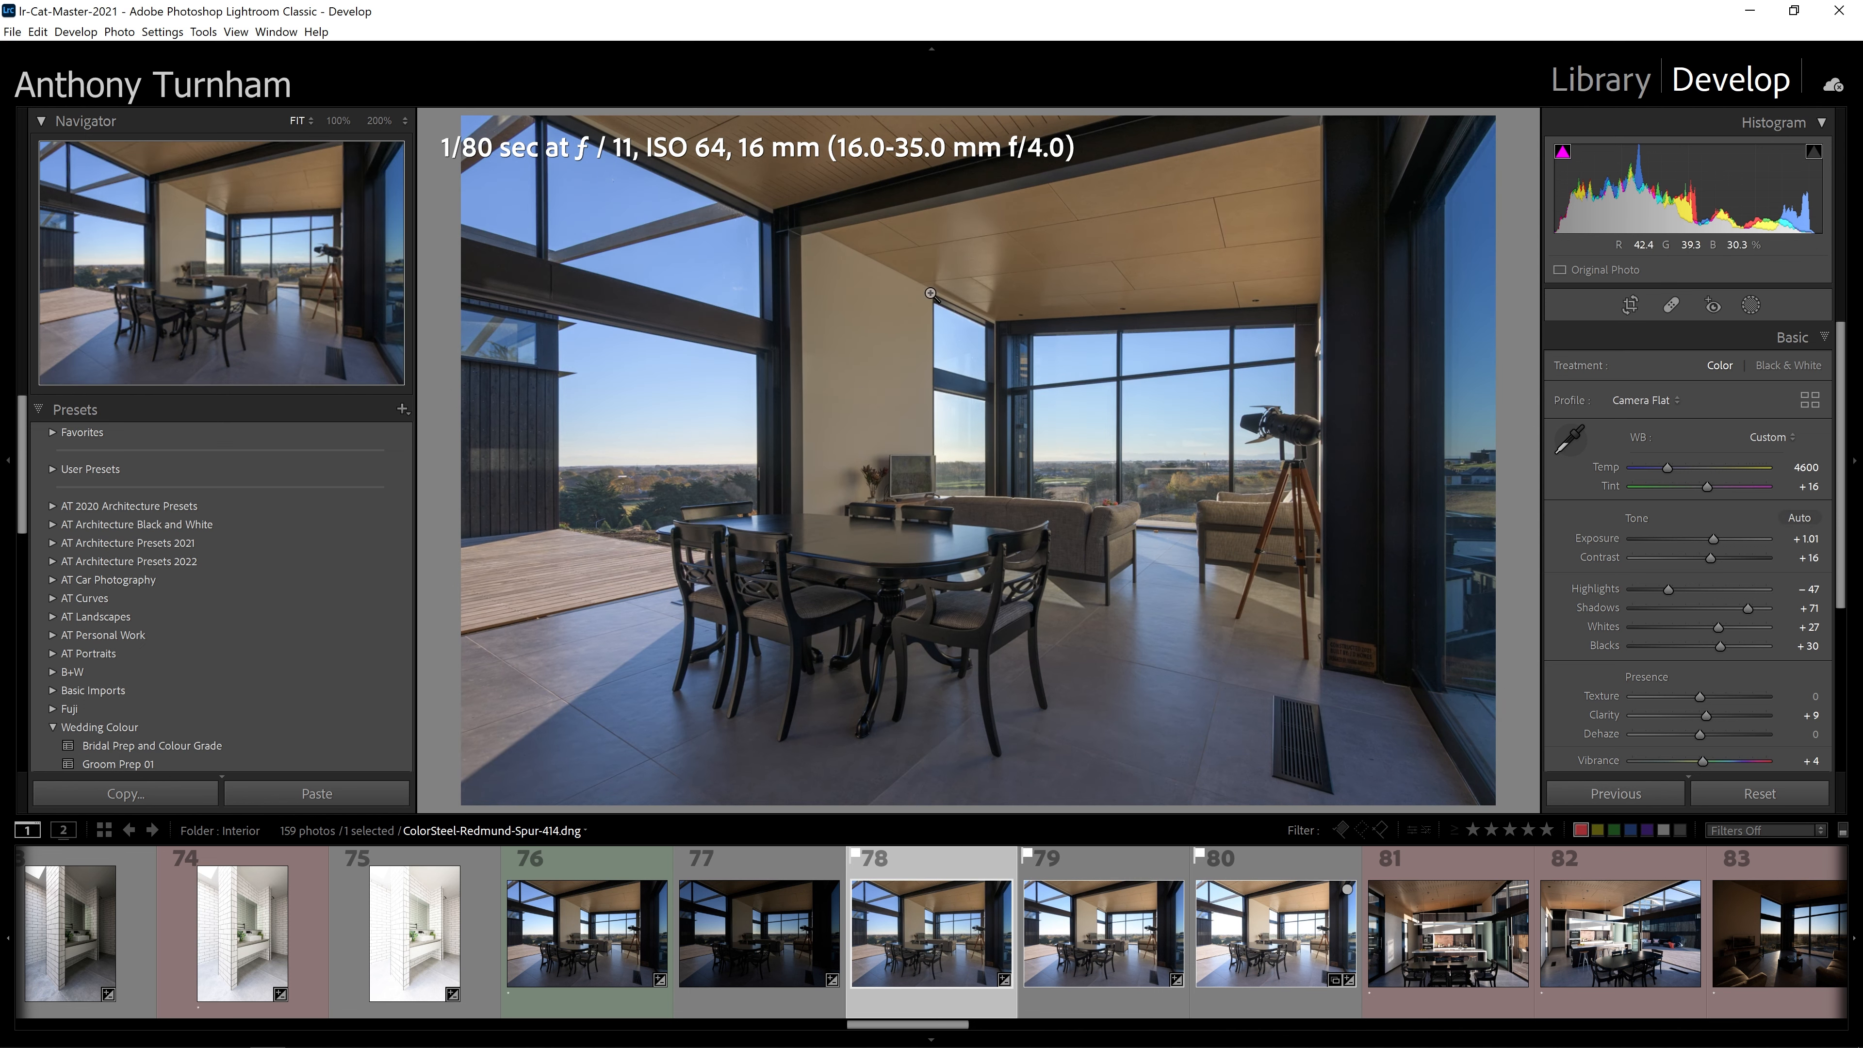
left_click(1073, 951)
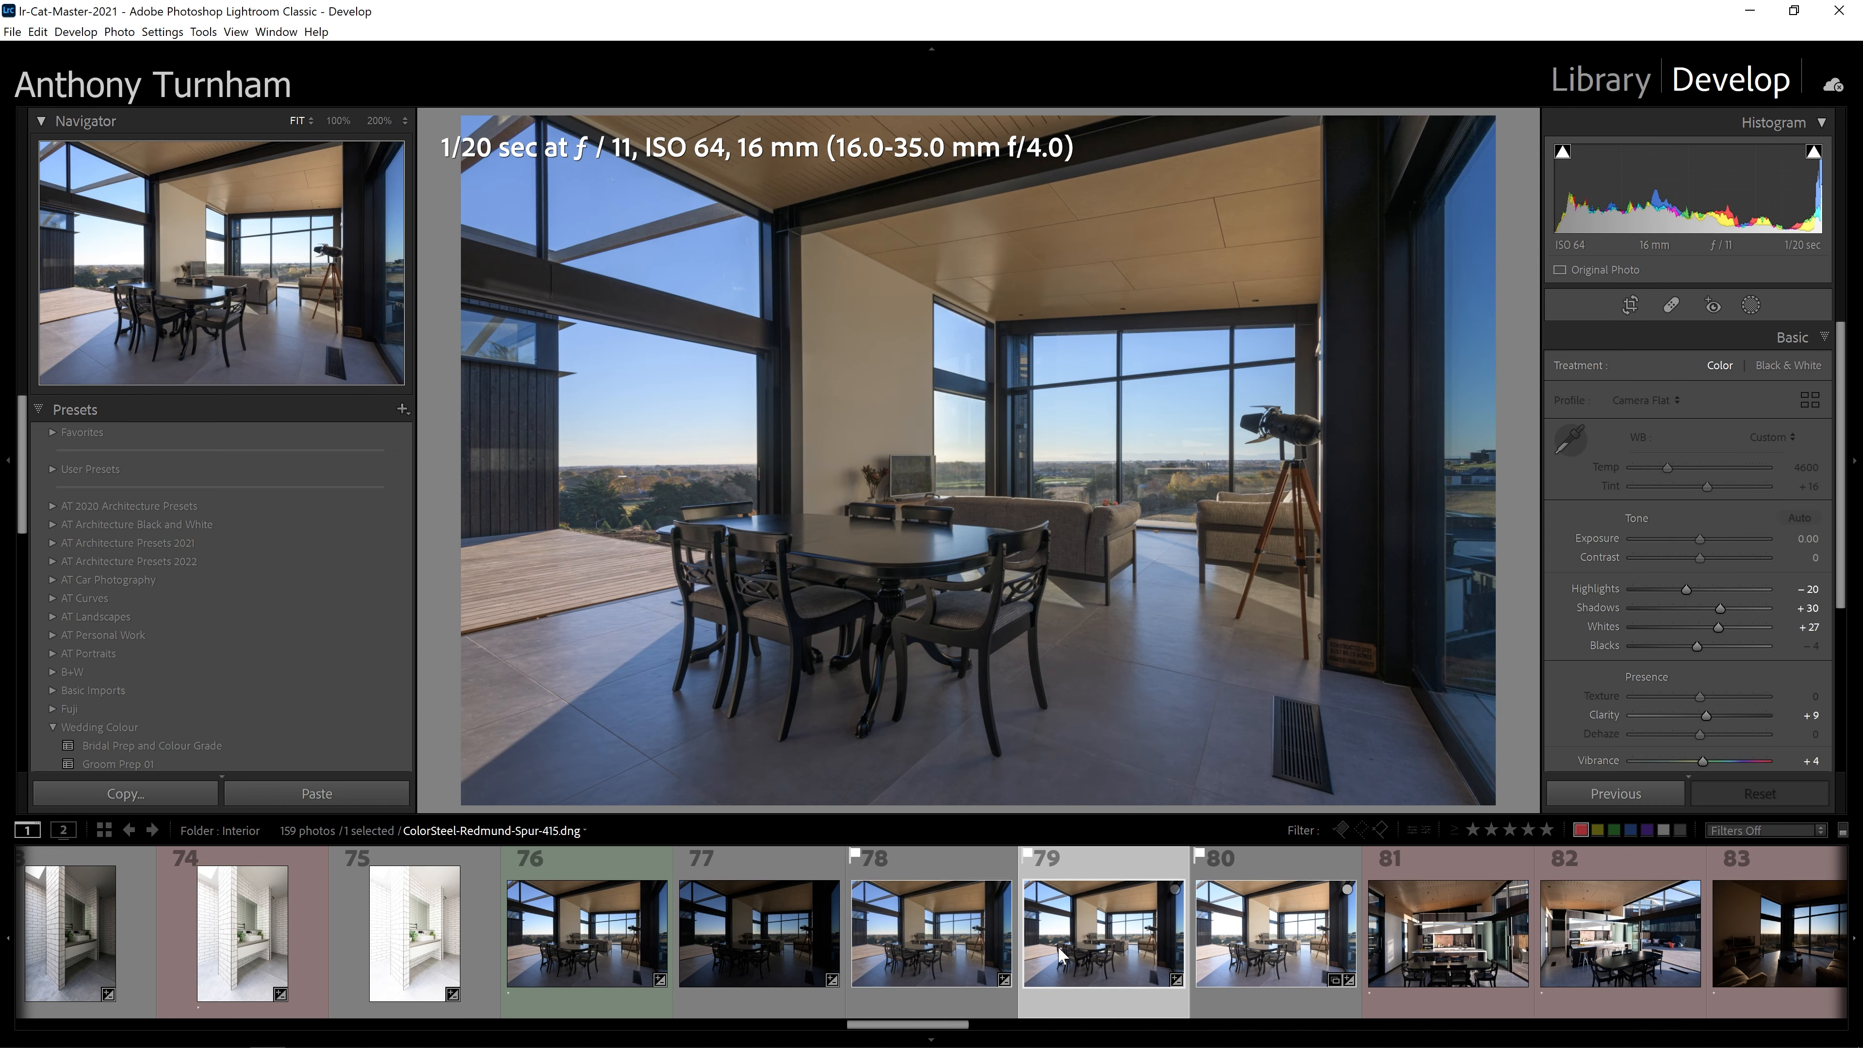
Recover photo 80's bright windows and lift its dark areas with Highlights -100, Whites -100 and Shadows +60.
key("Left")
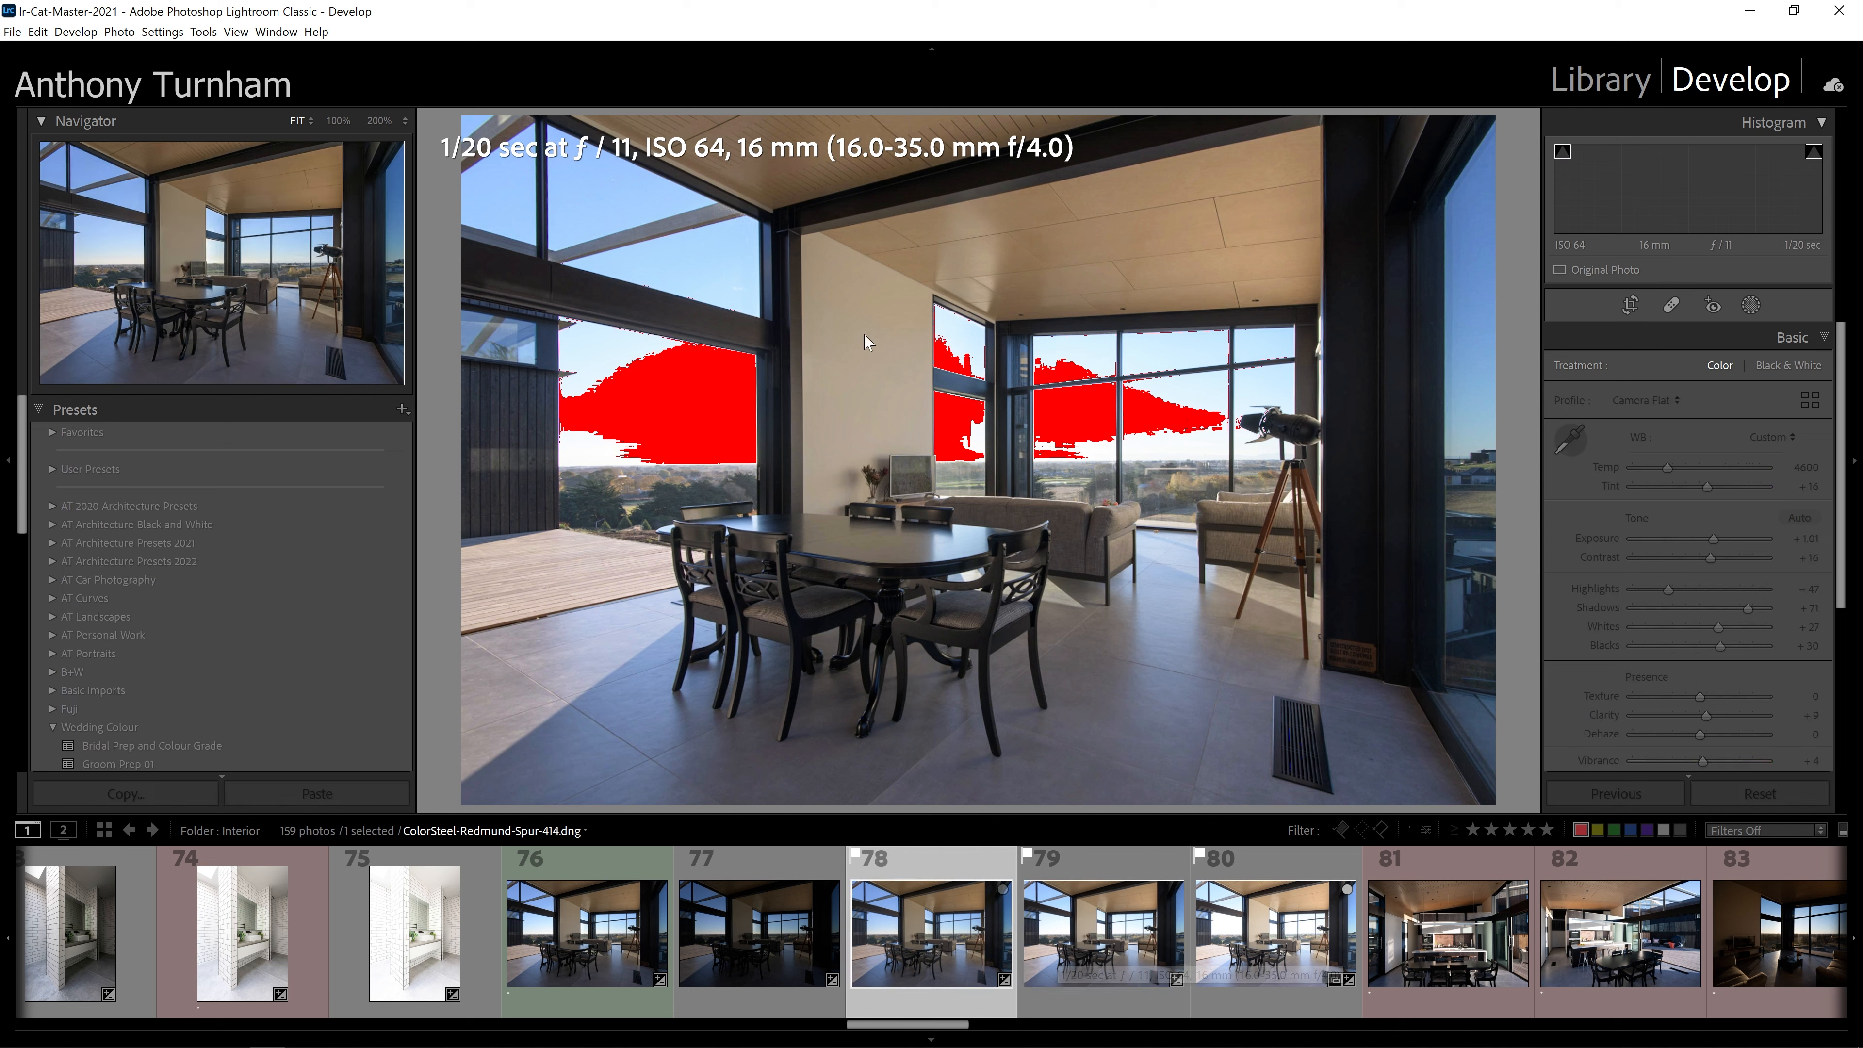
left_click(1251, 943)
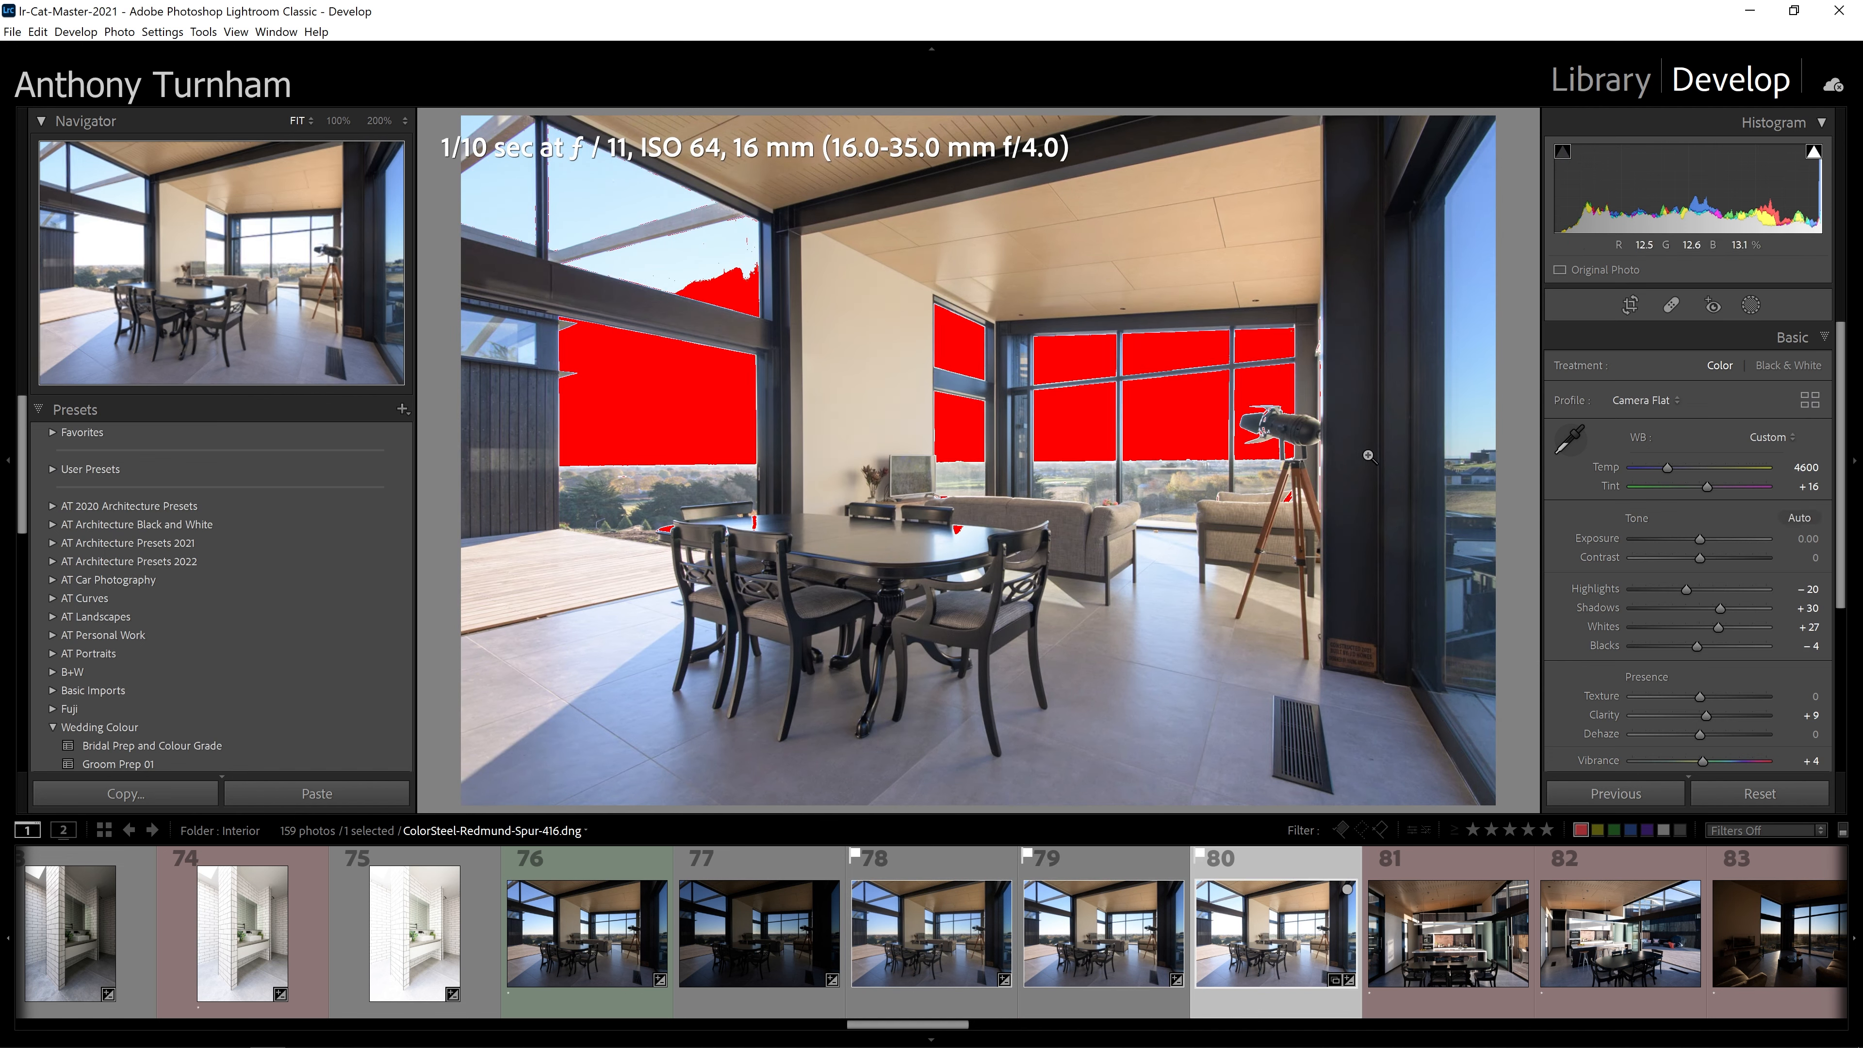
left_click_drag(1684, 585, 1576, 581)
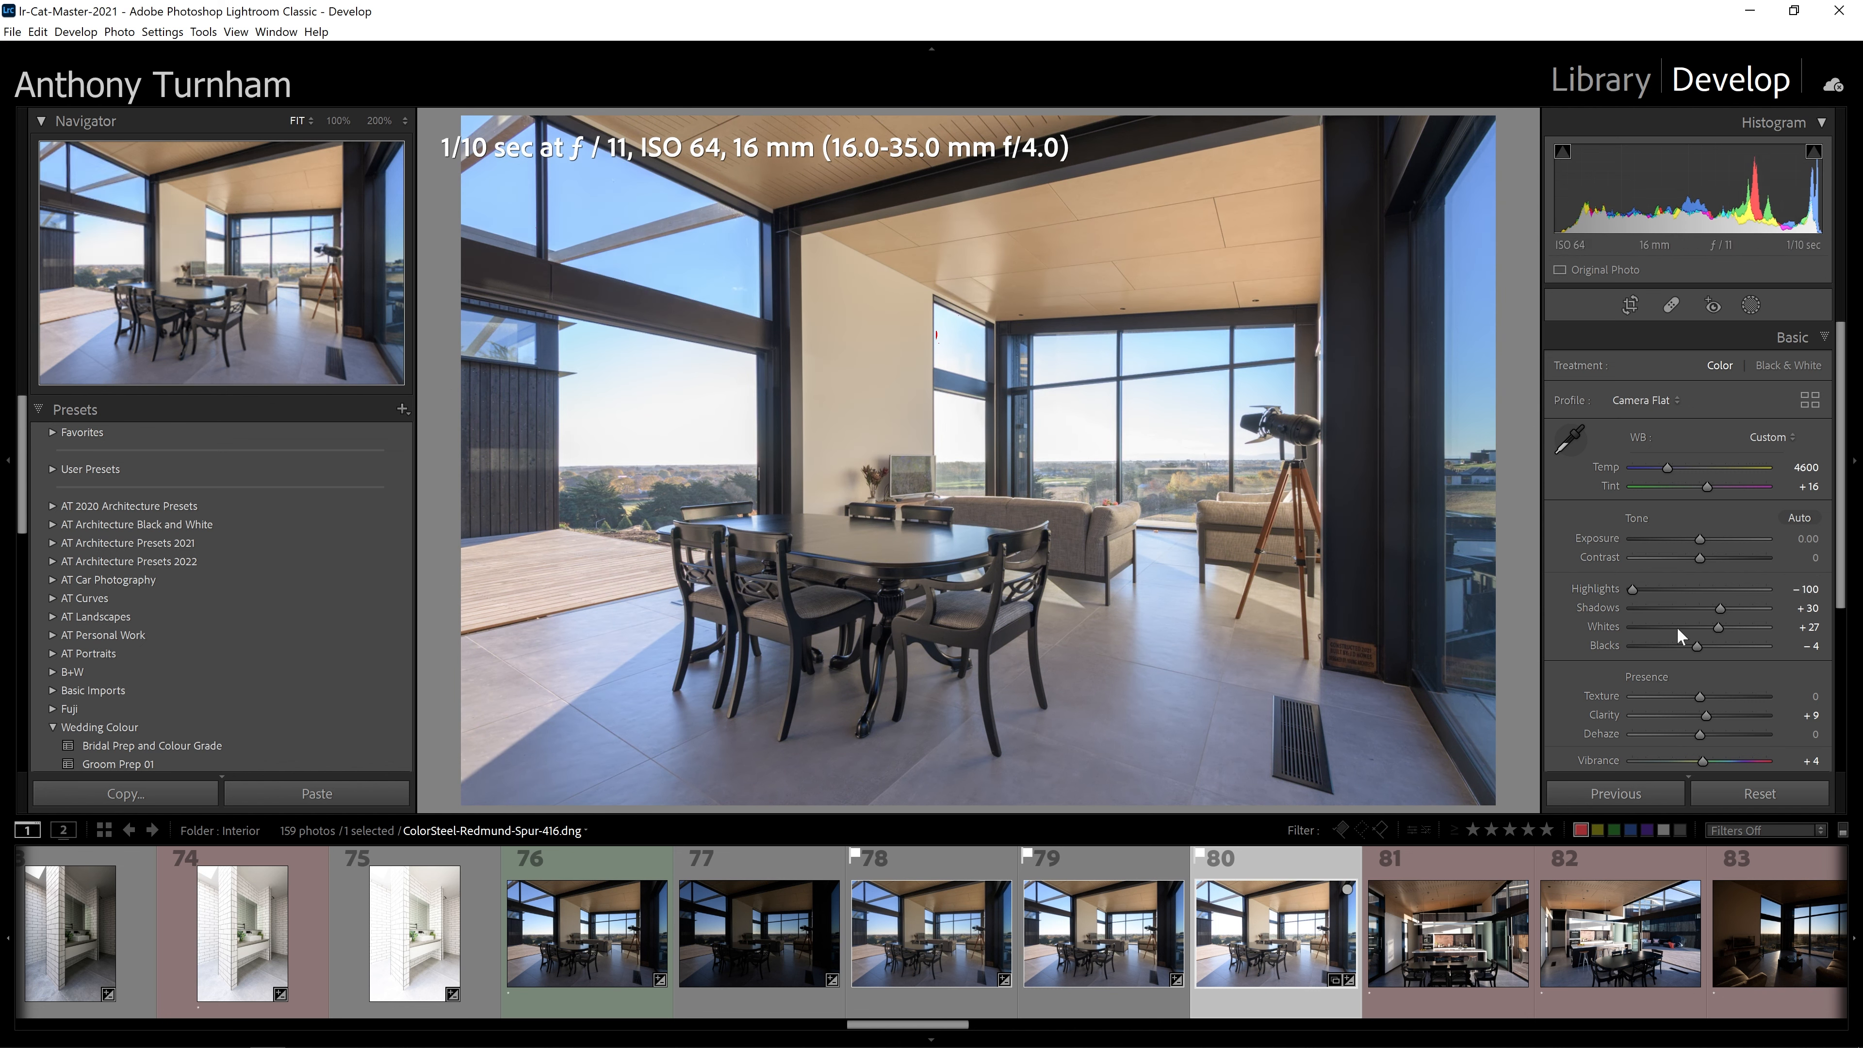
left_click_drag(1682, 627, 1582, 612)
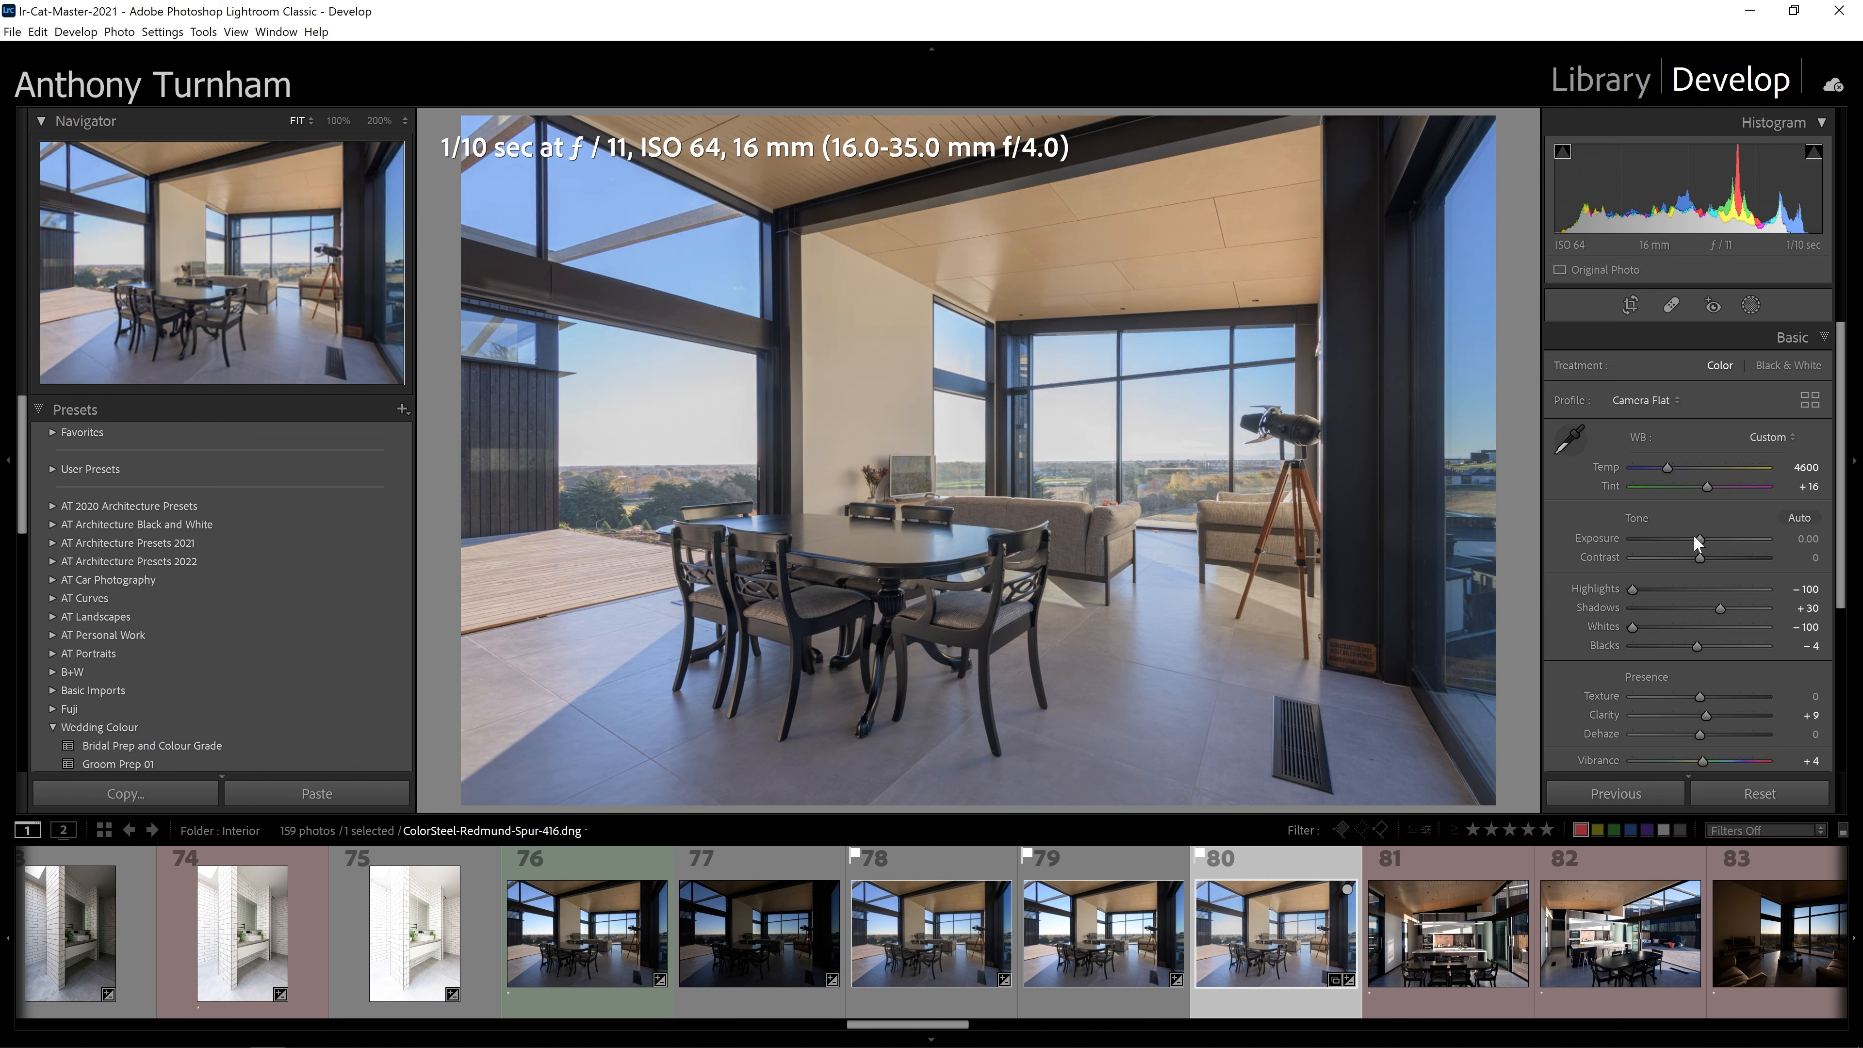
left_click_drag(1721, 608, 1746, 610)
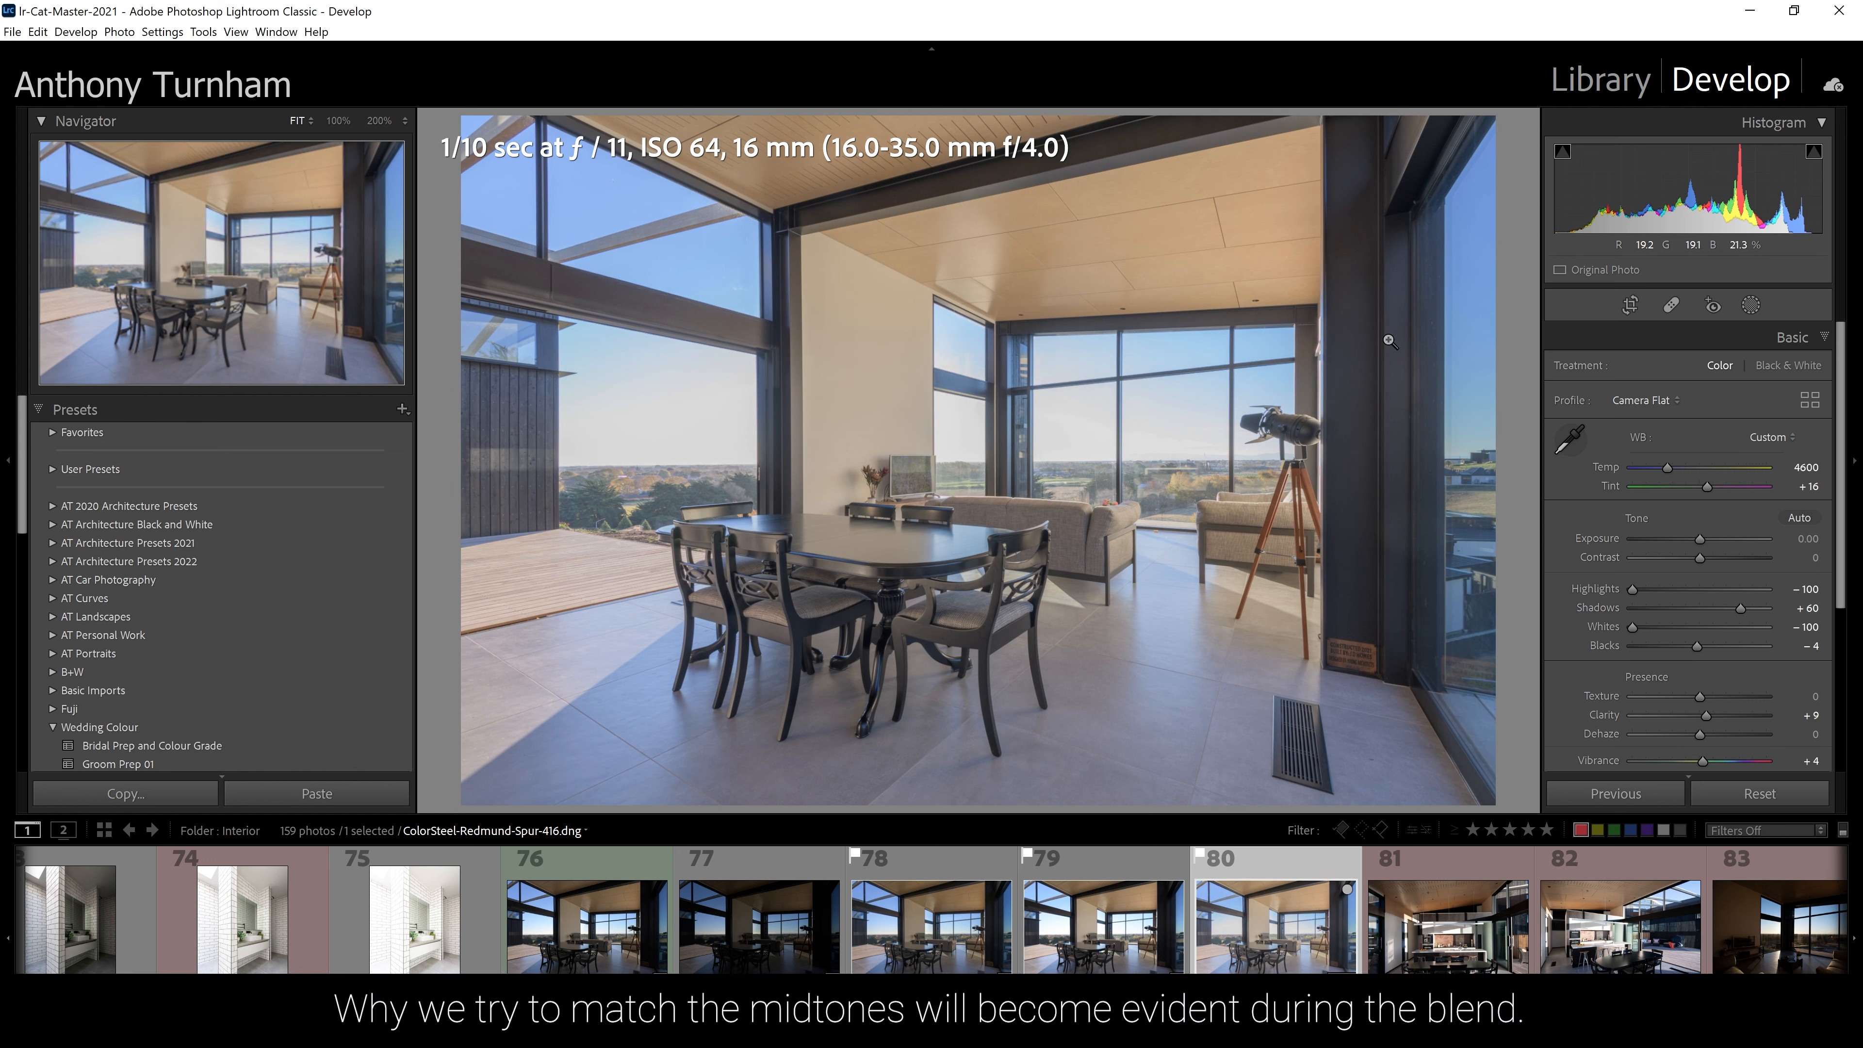
Try Contrast +82 on photo 80 and reset it, and set Shadows +55, Blacks -30 and Clarity +17.
left_click_drag(1703, 556, 1756, 565)
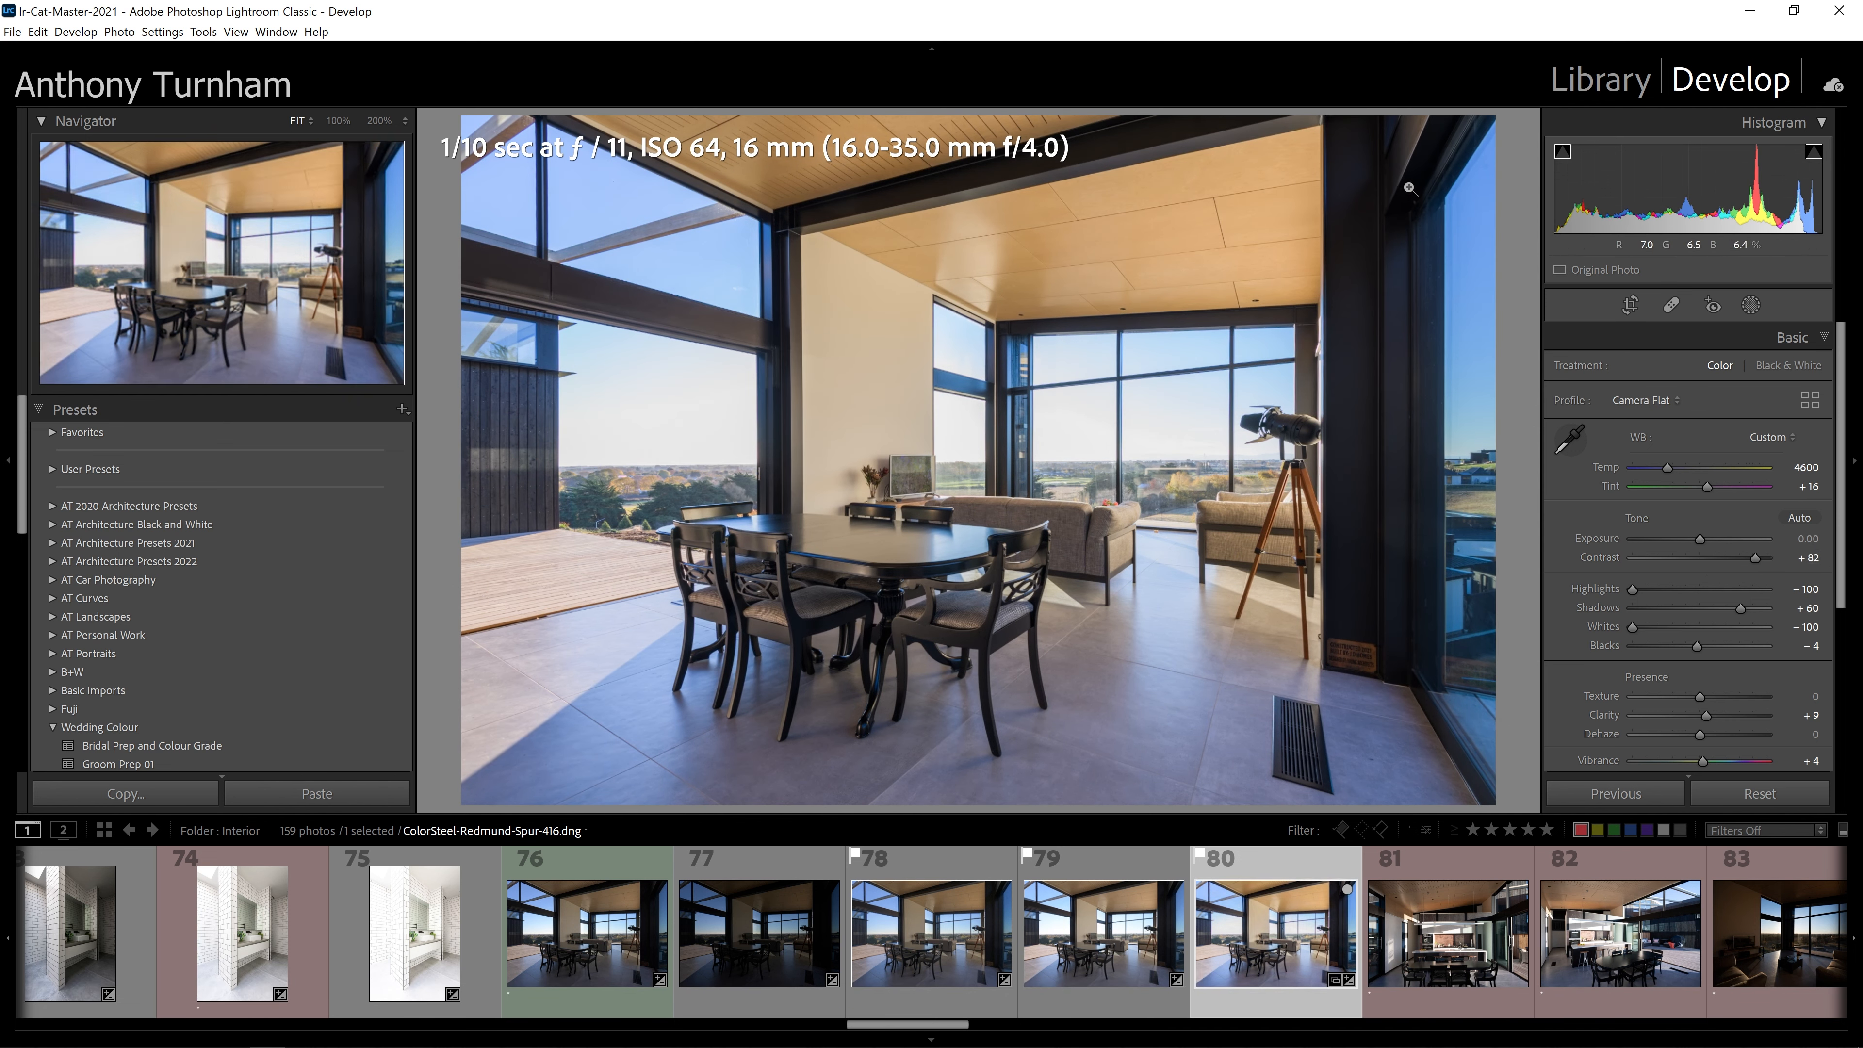
double_click(1753, 557)
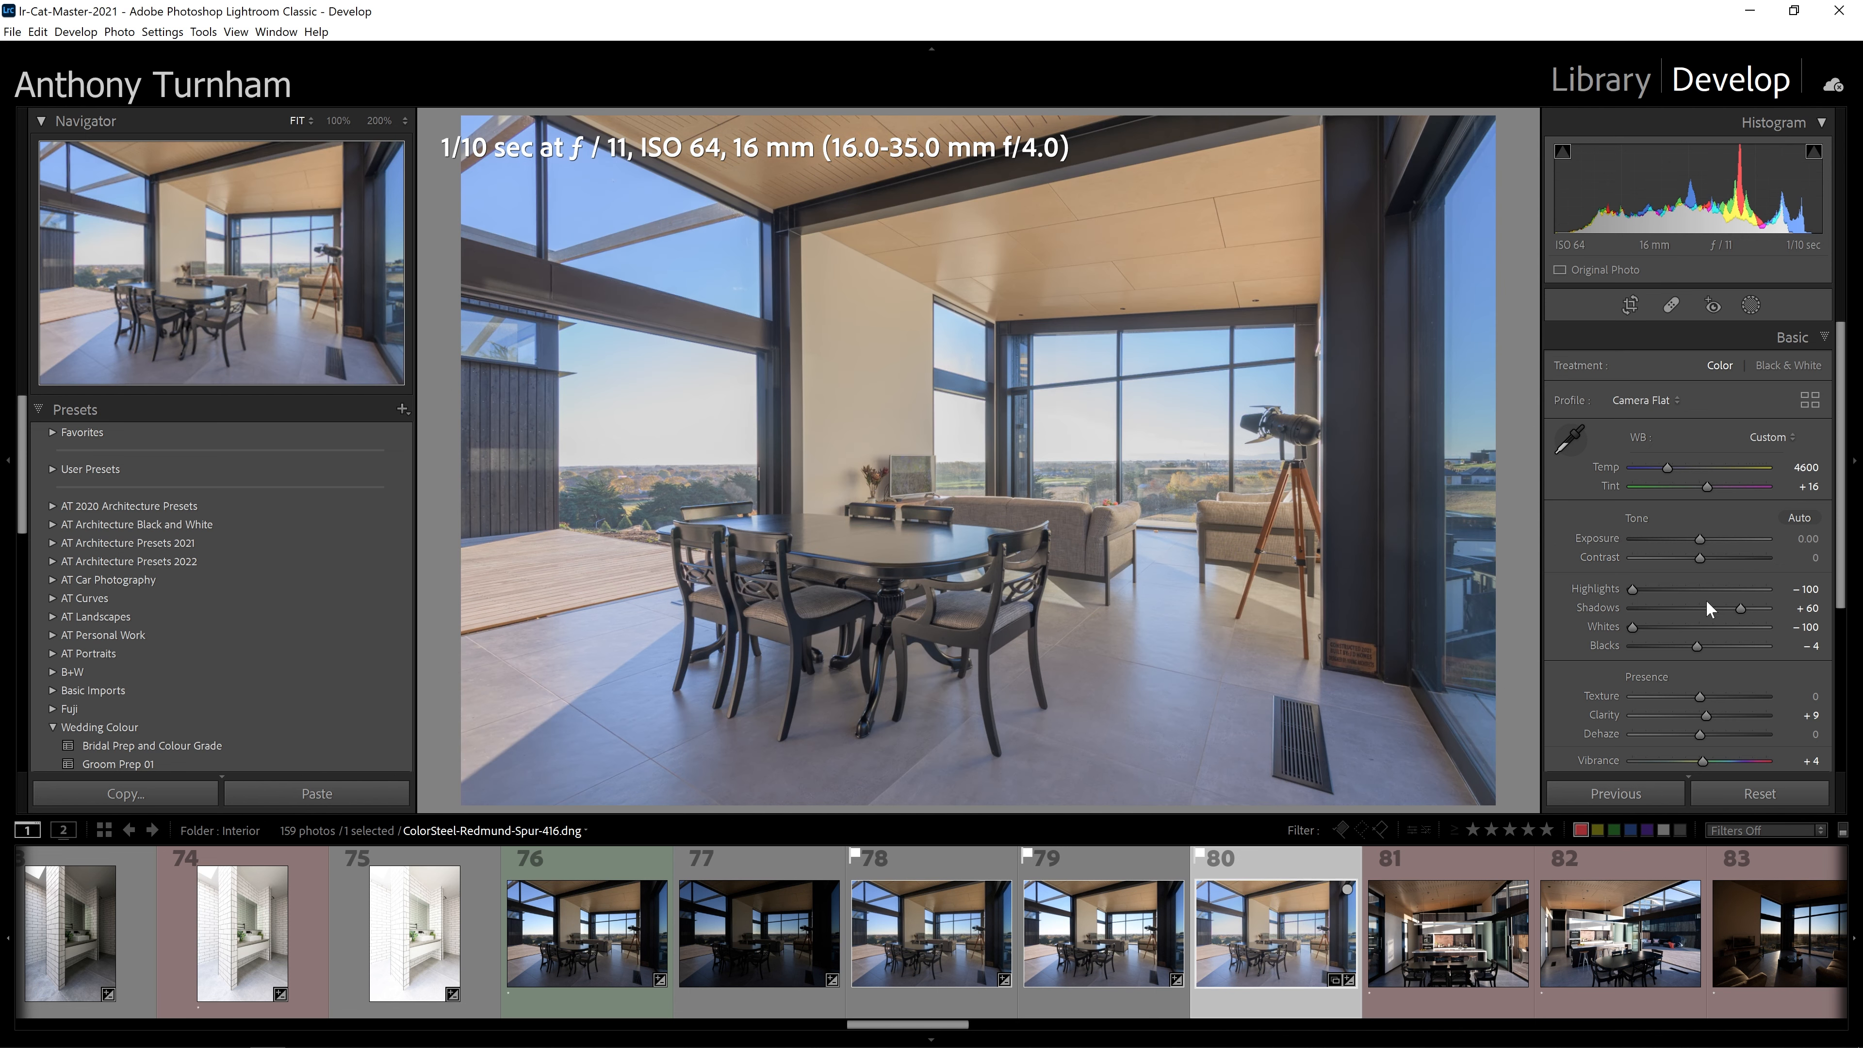
left_click_drag(1697, 647, 1680, 649)
mouse_move(1710, 713)
left_mouse_down()
mouse_move(1756, 723)
mouse_move(1715, 716)
left_mouse_up()
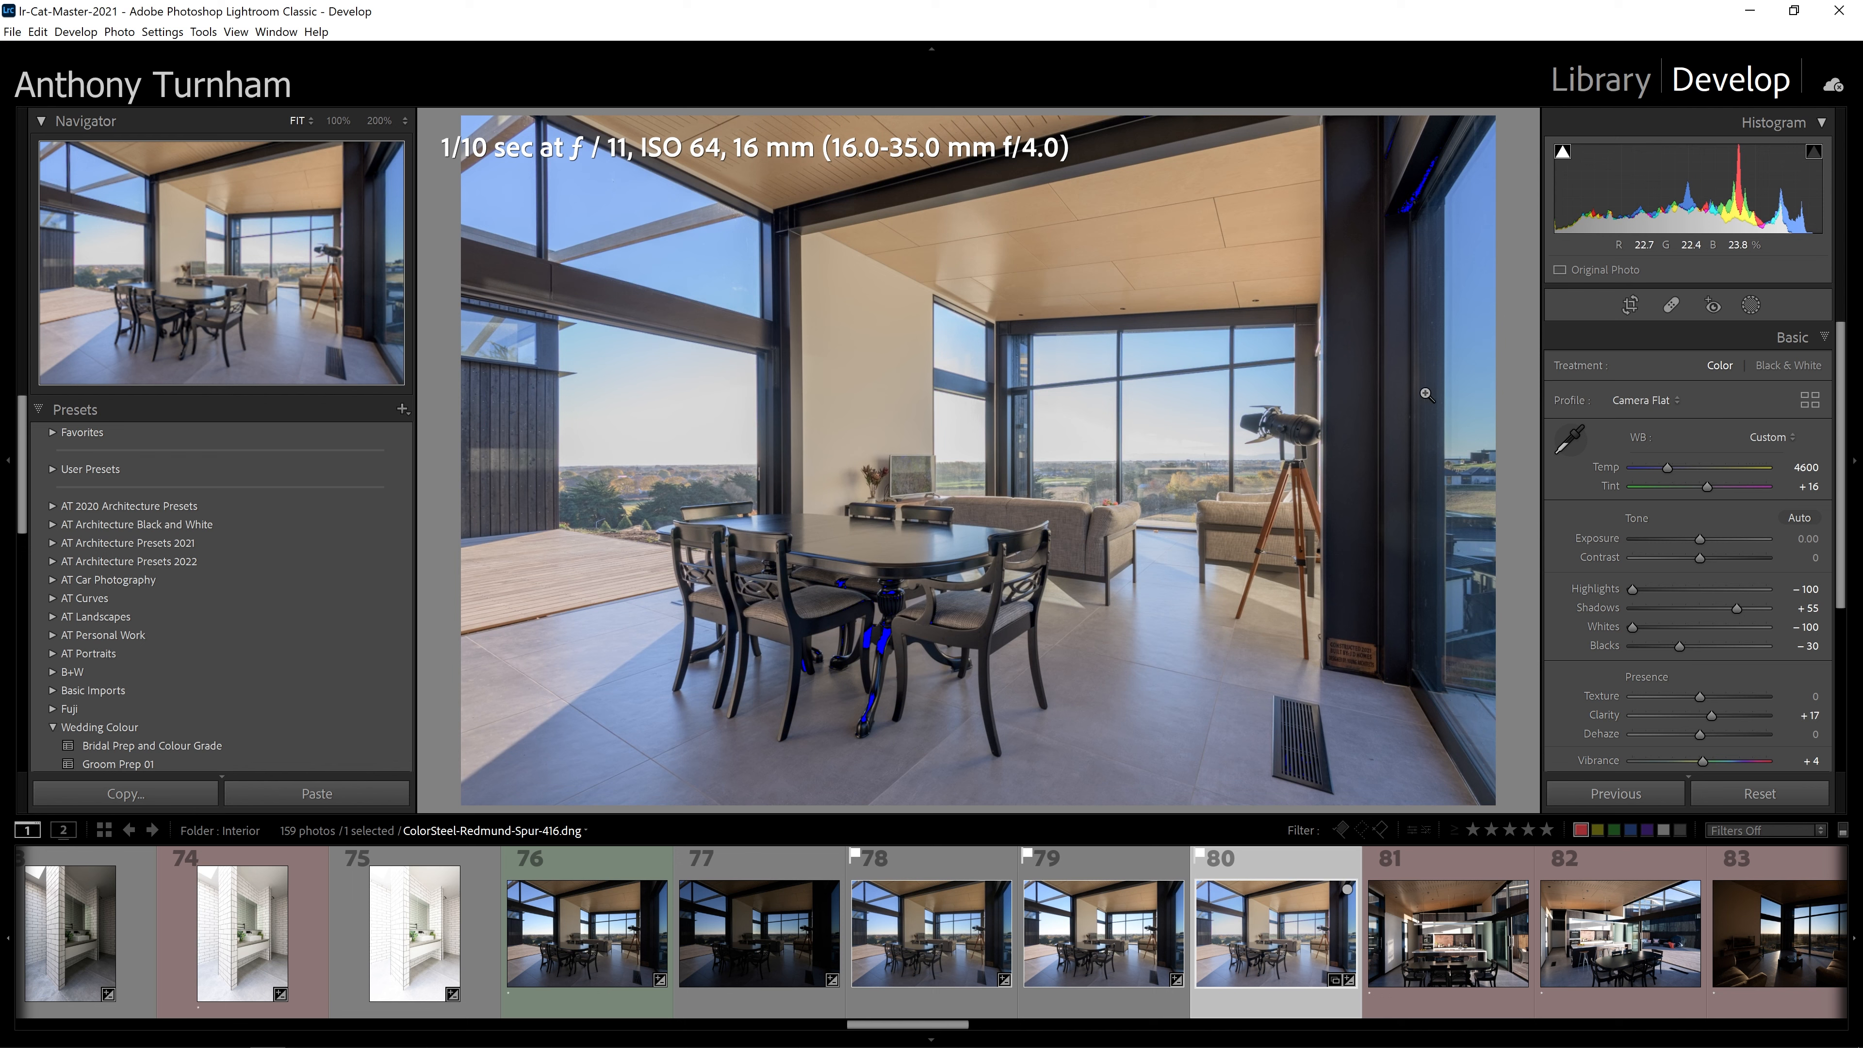
Compare photo 80 with photos 79 and 78, and set photo 80's Exposure to -0.43.
left_click(1132, 943)
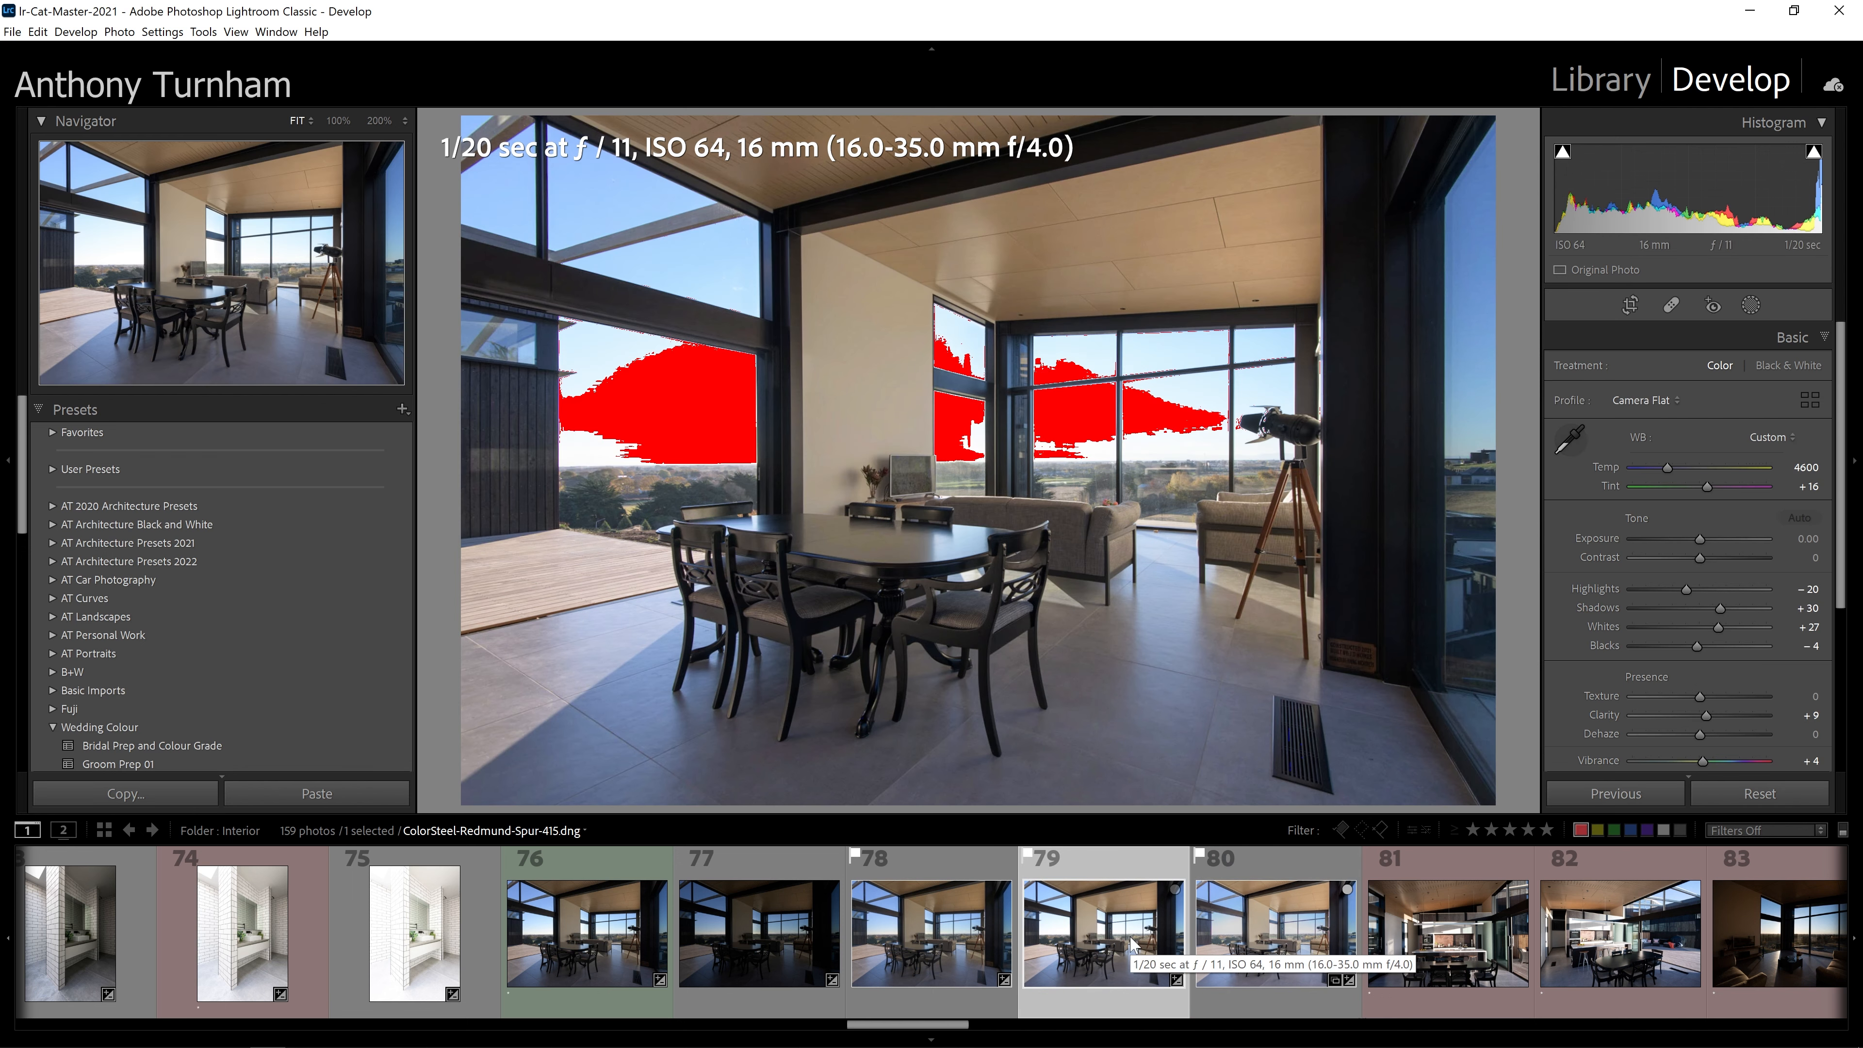
left_click(975, 928)
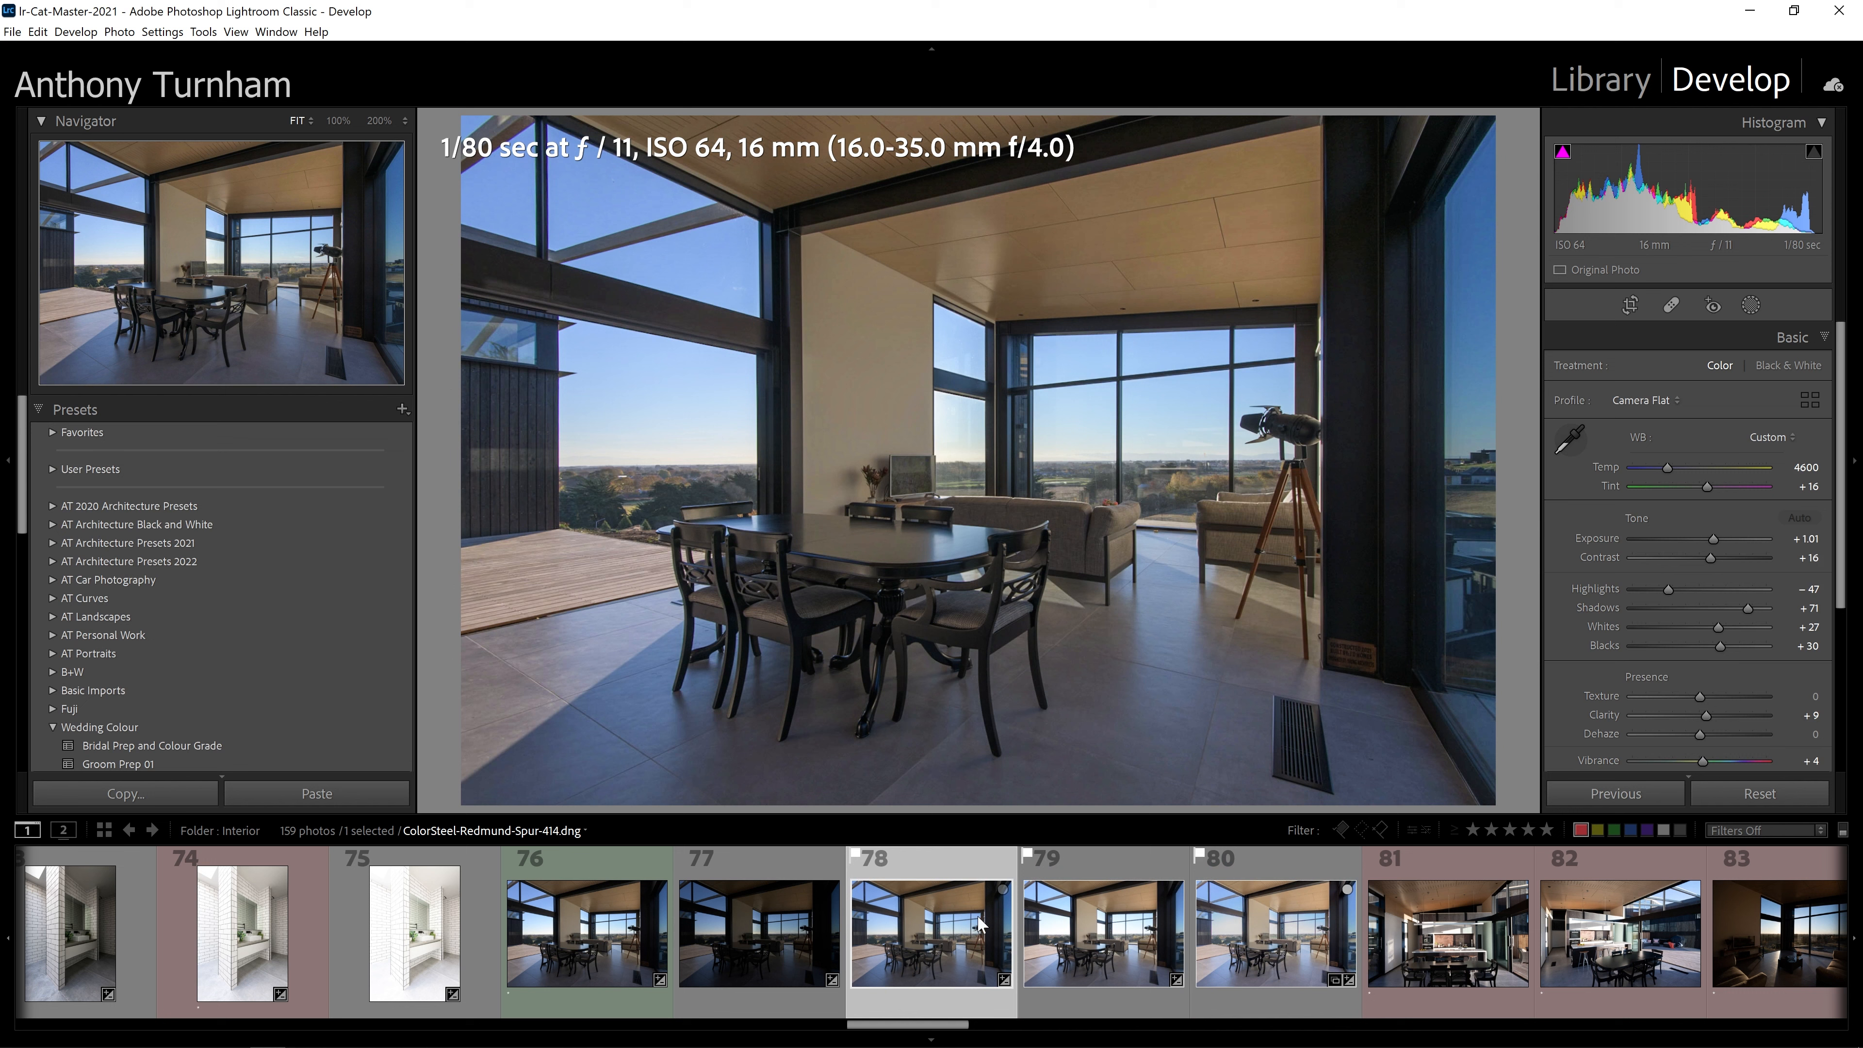
left_click(1271, 943)
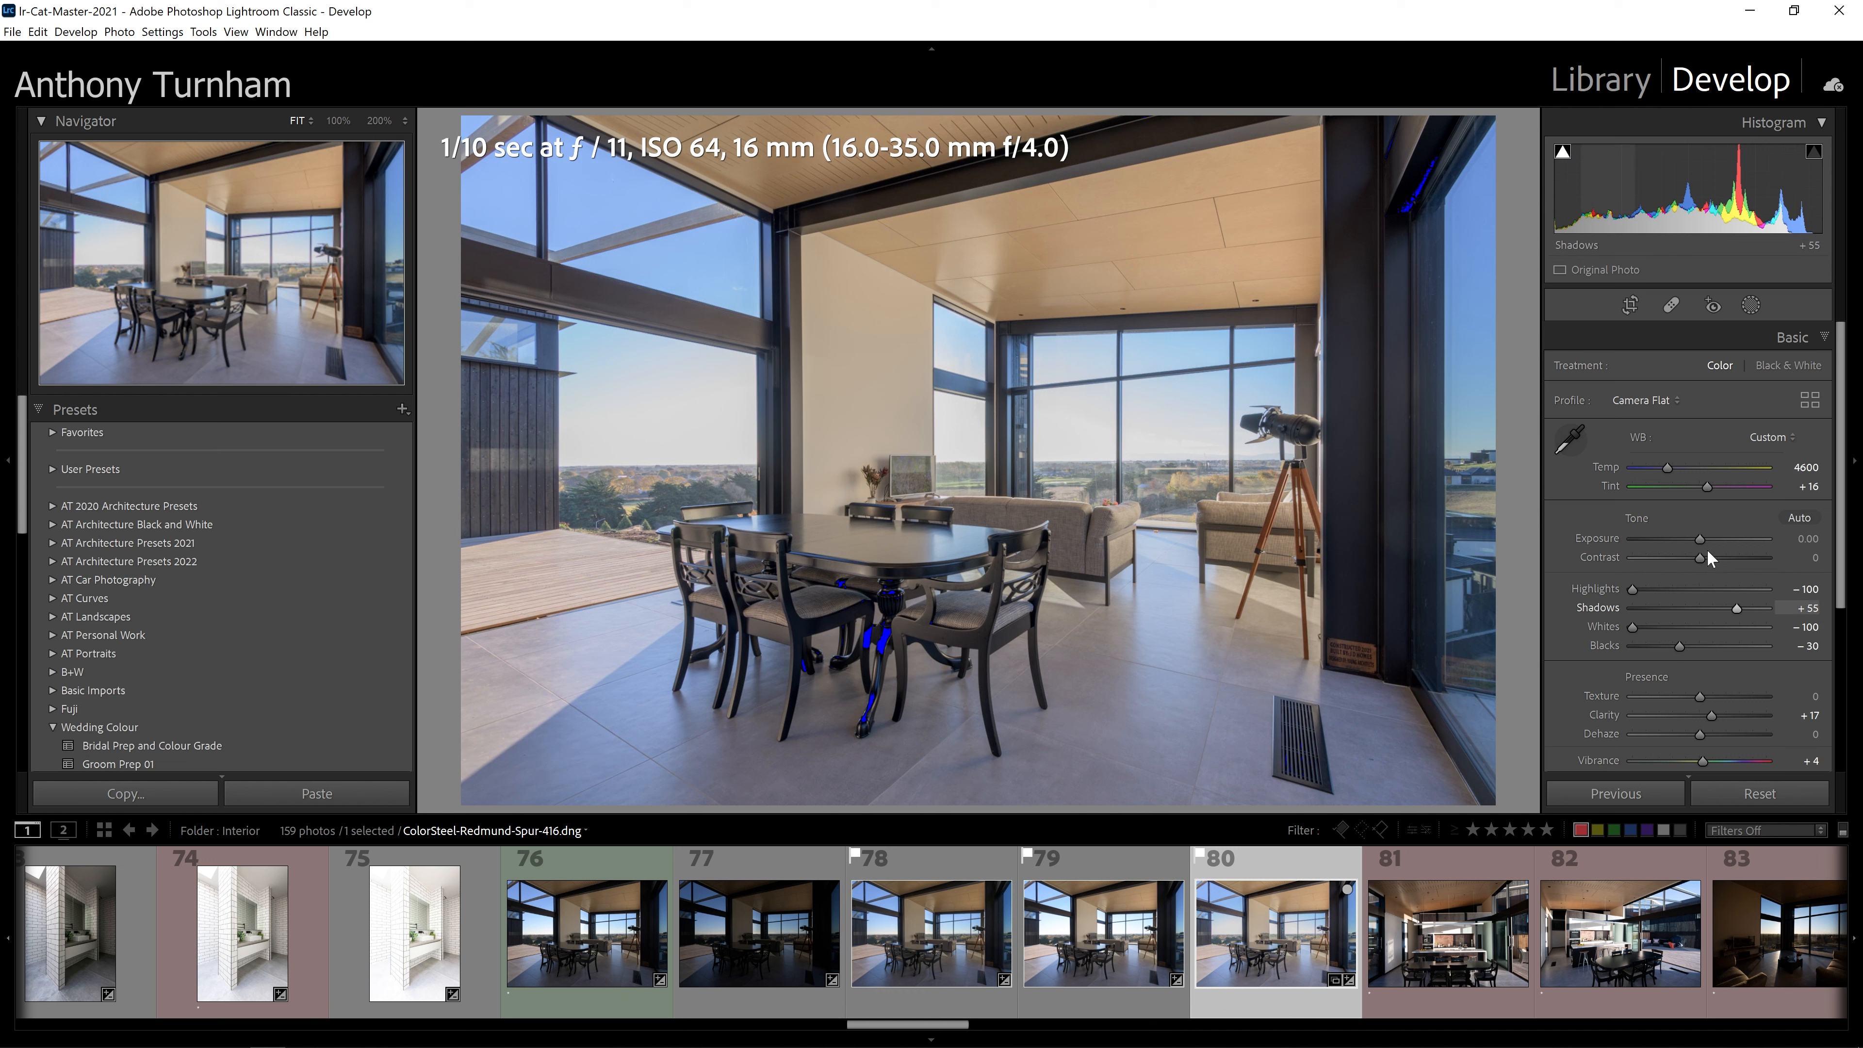
left_click_drag(1699, 538, 1696, 545)
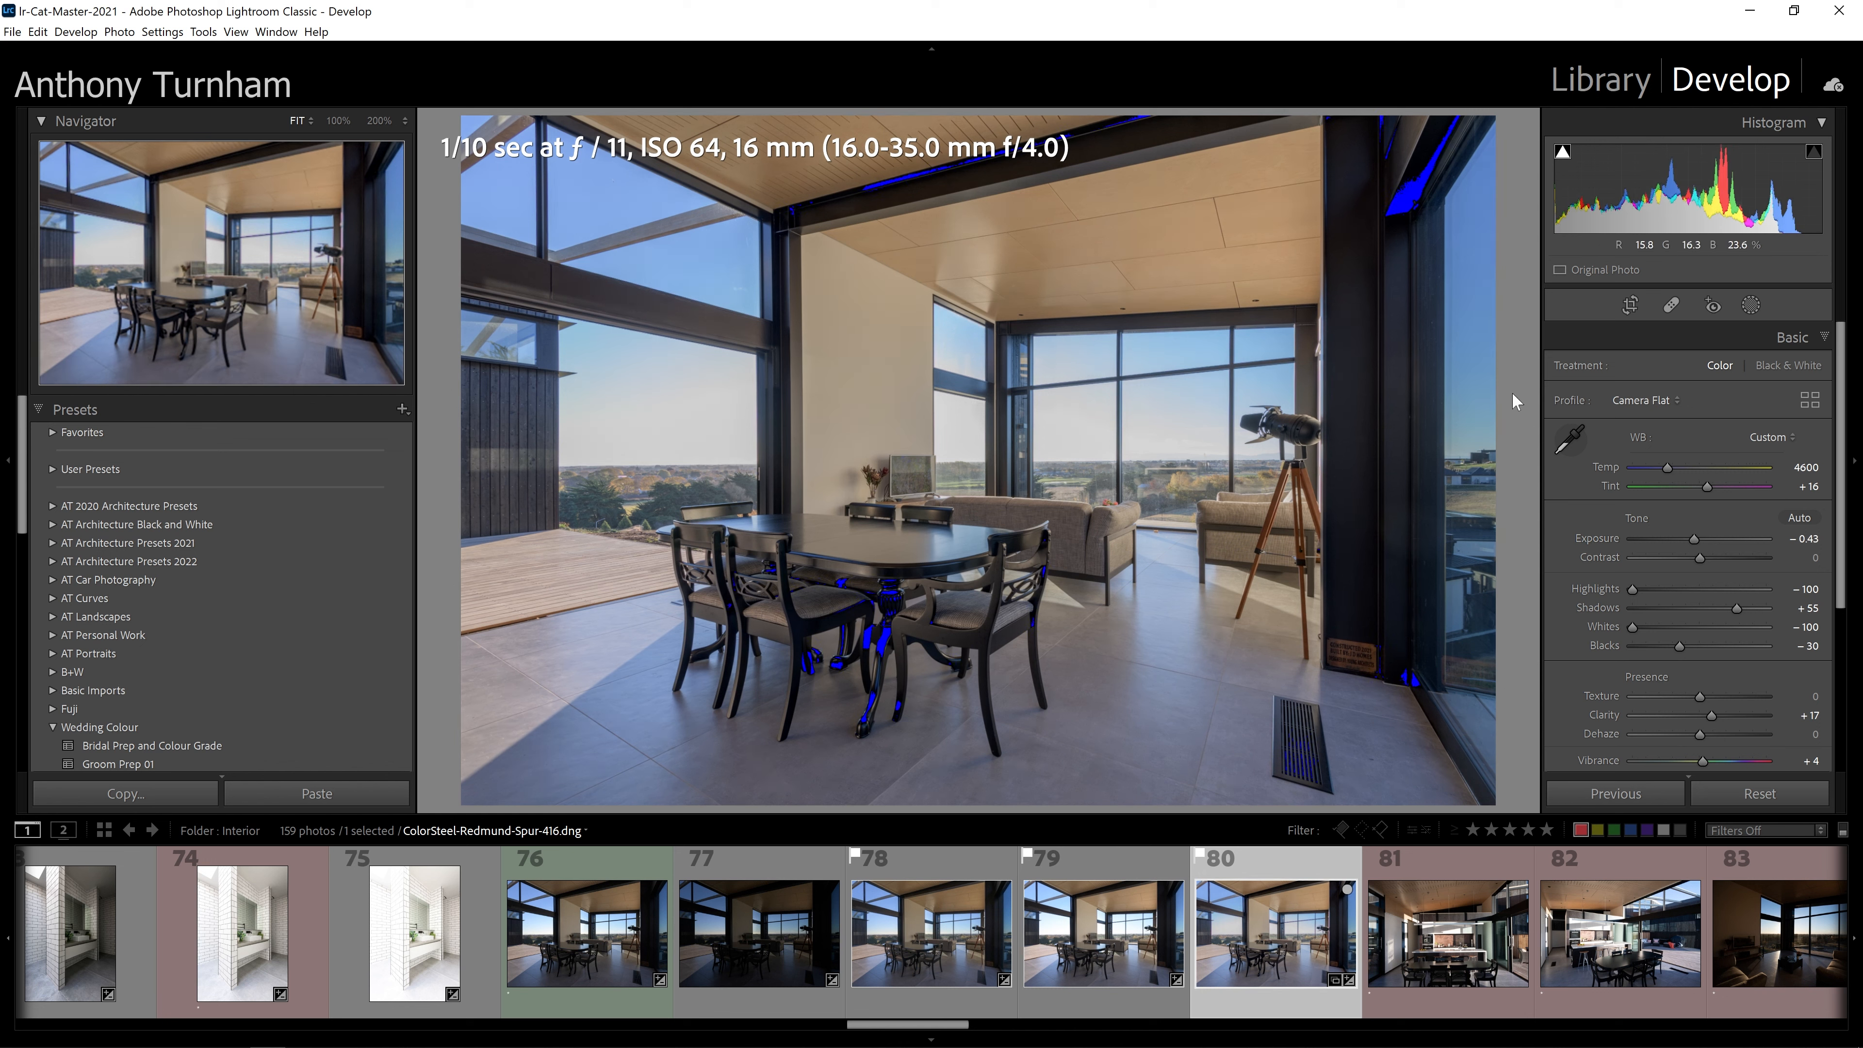